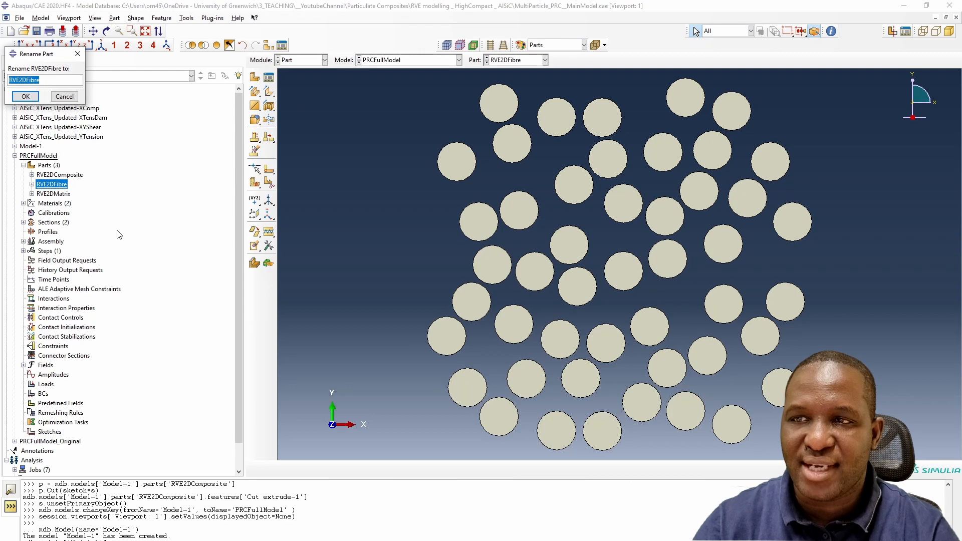
- Rename the RVE2DFibre part to BigSiC and copy it as a new part named SmallSiC
type("Bio")
key("Return")
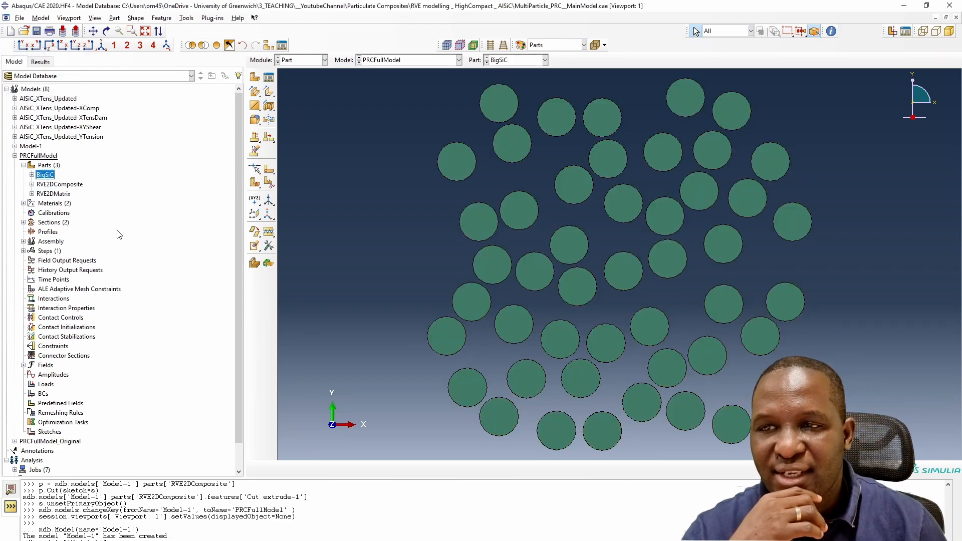
right_click(46, 179)
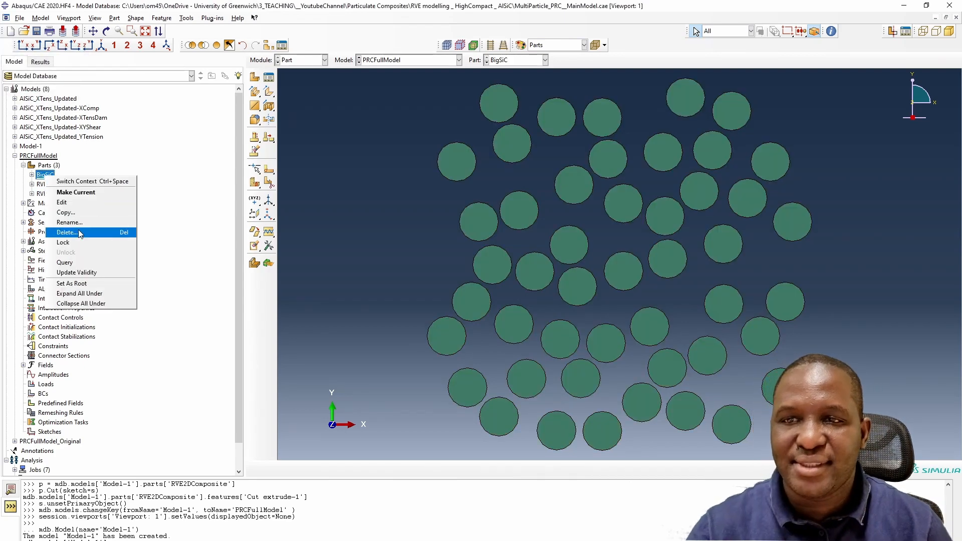
left_click(109, 211)
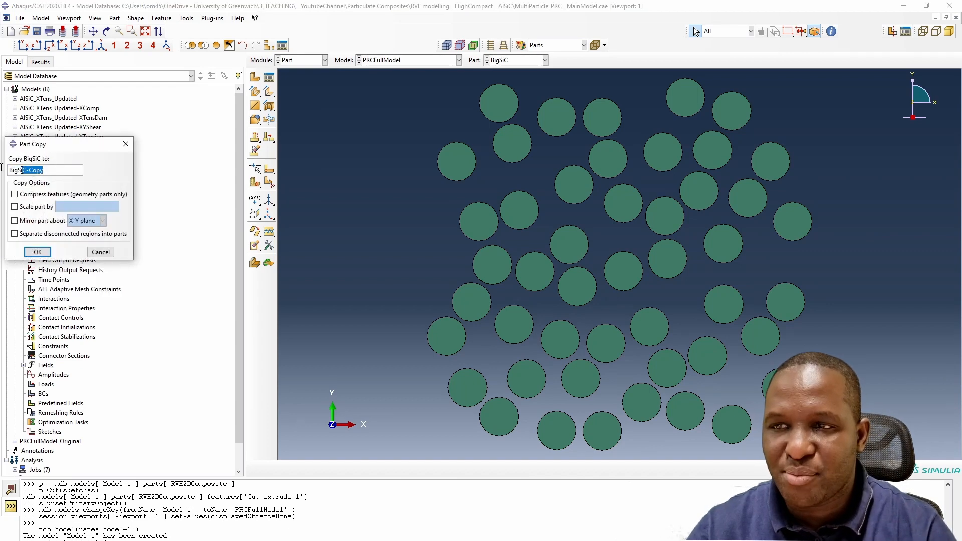
type("SmallSiC")
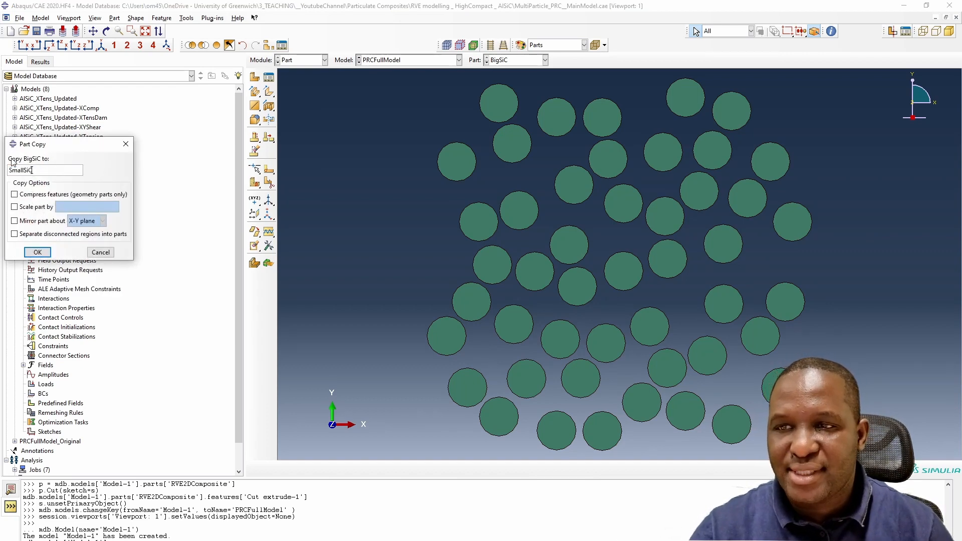
key("Return")
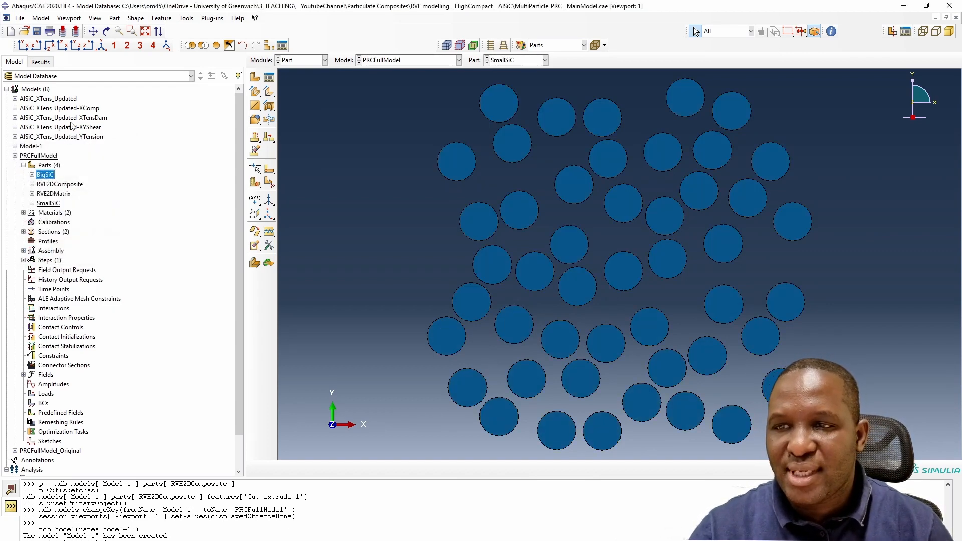
- Open the SmallSiC part's section sketch for editing and delete all of its circles
left_click(33, 203)
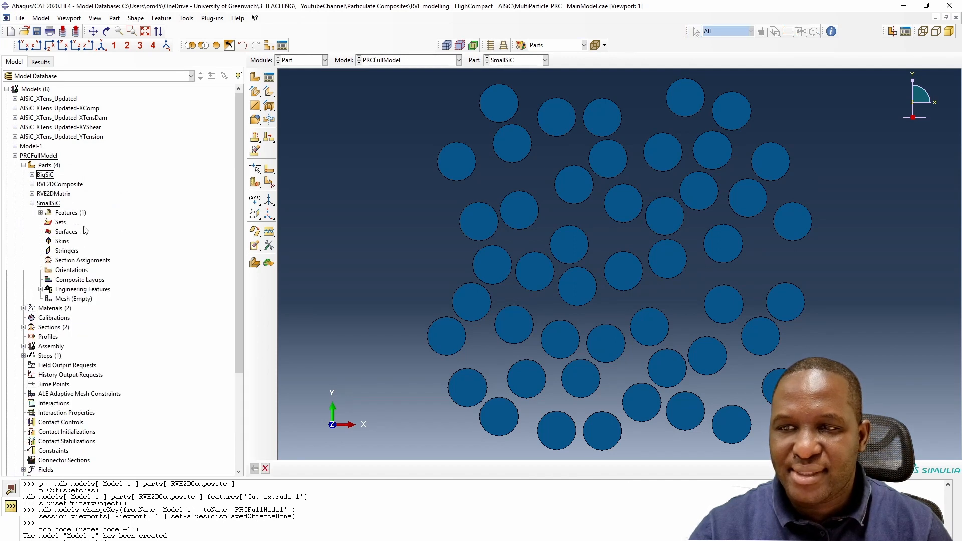
left_click(42, 204)
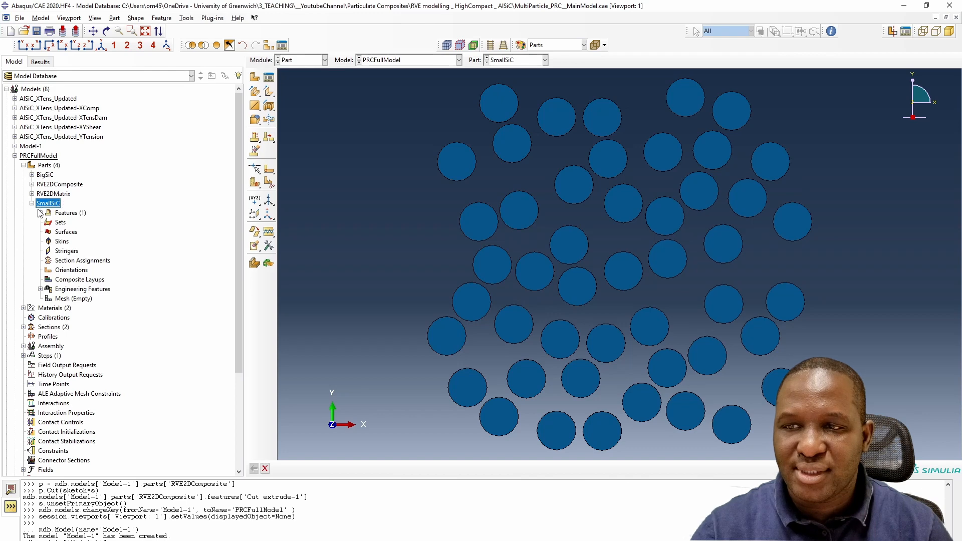
left_click(41, 213)
left_click(49, 222)
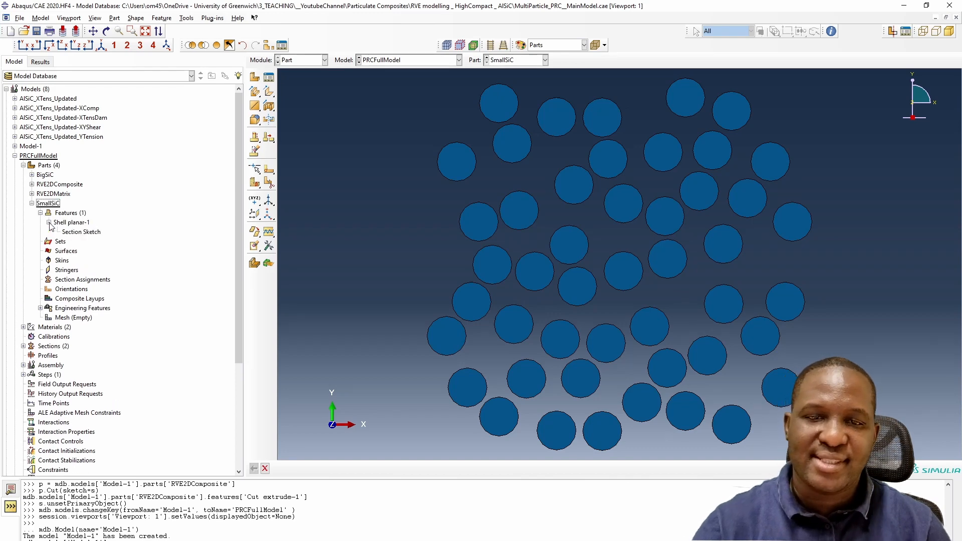
double_click(80, 232)
scroll(318, 276, "down", 3)
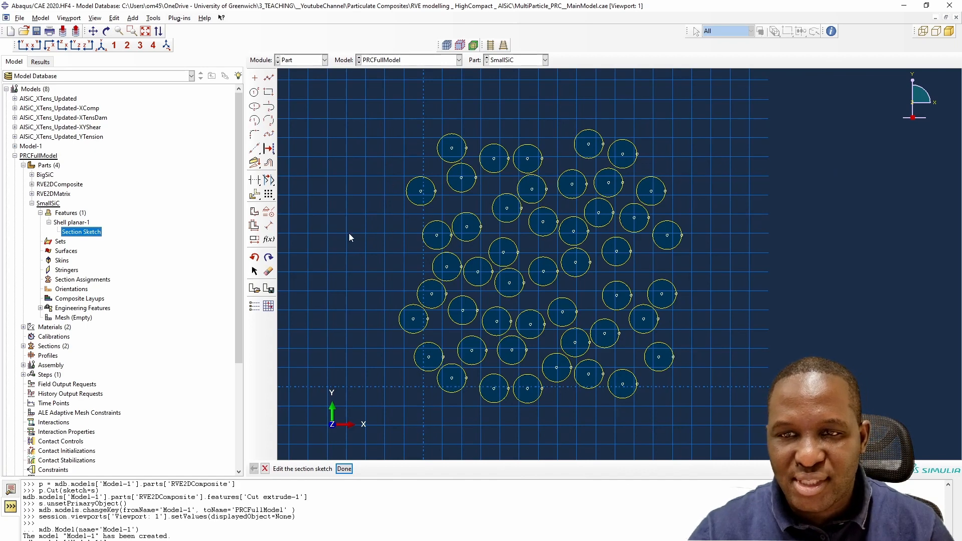
left_click(269, 271)
mouse_move(384, 106)
left_mouse_down()
mouse_move(679, 363)
mouse_move(684, 413)
left_mouse_up()
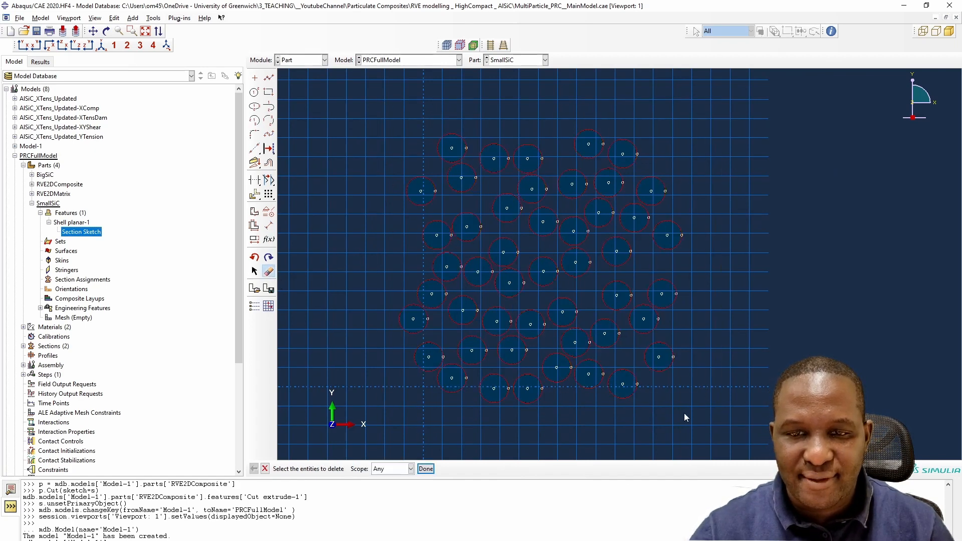
left_click(427, 469)
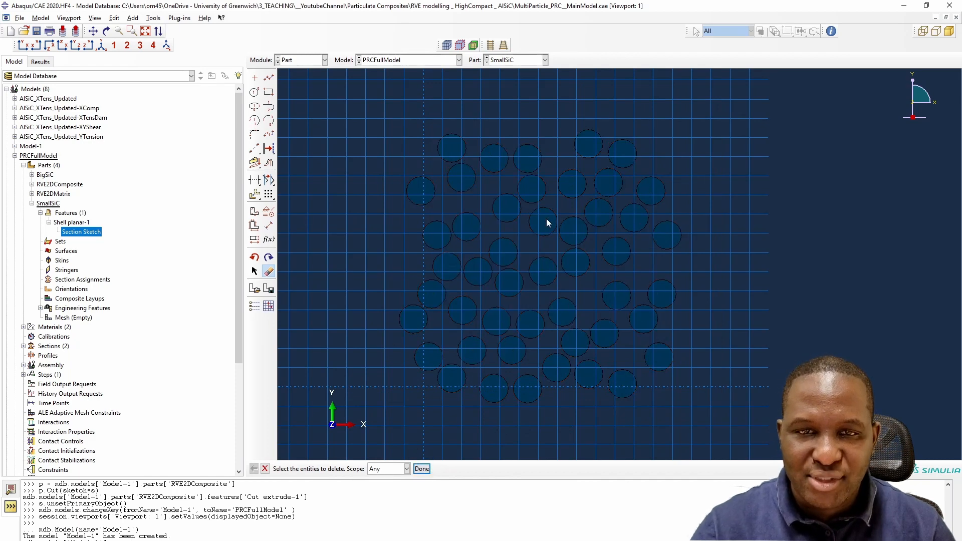
scroll(558, 220, "up", 3)
scroll(559, 221, "down", 5)
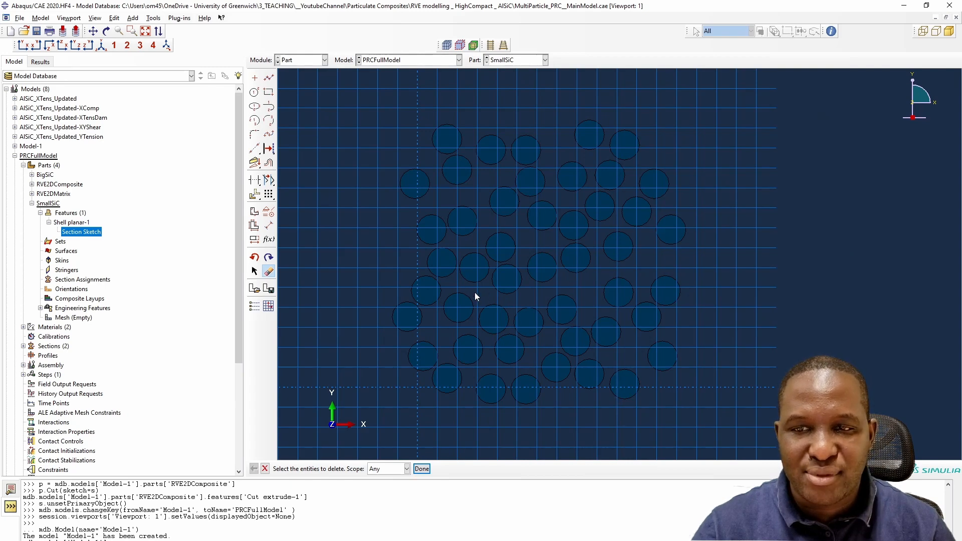
left_click(268, 271)
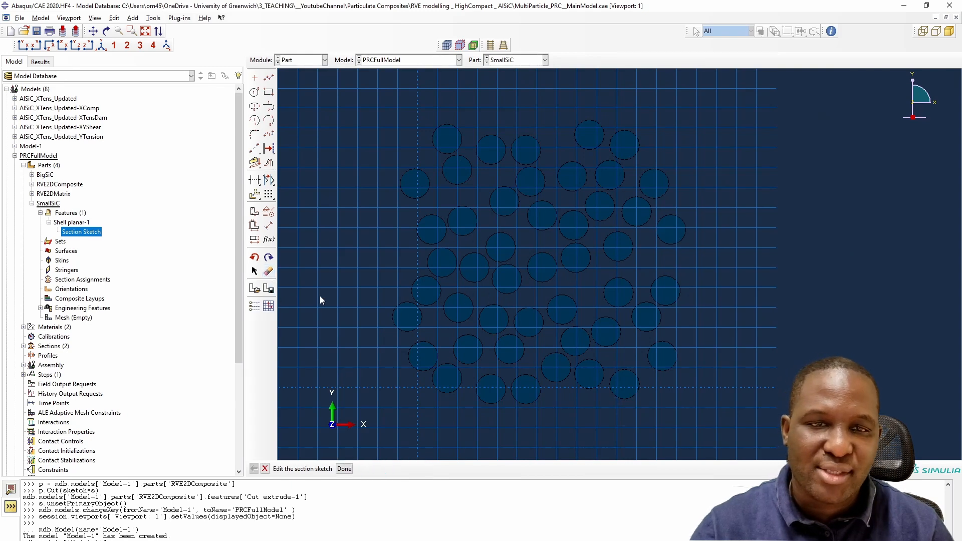
scroll(443, 290, "down", 5)
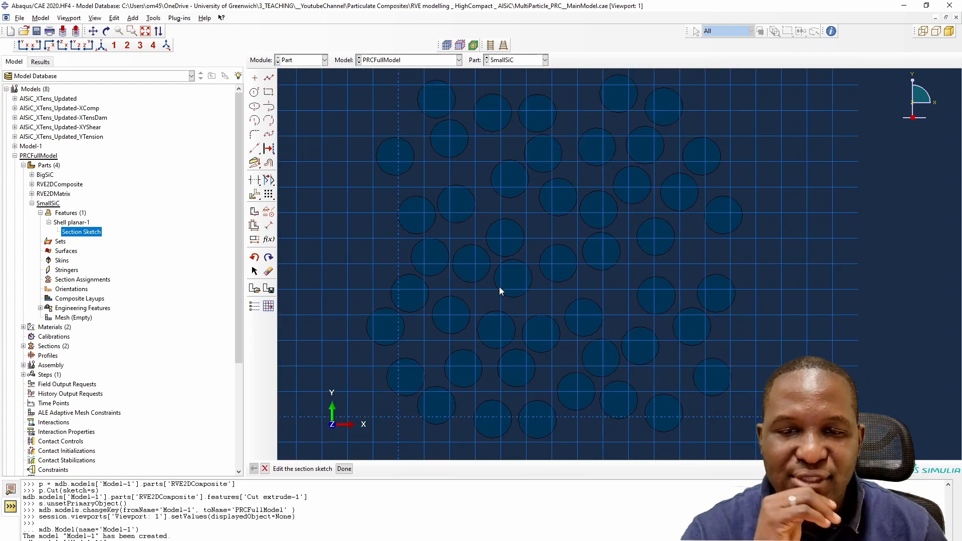
scroll(502, 284, "up", 5)
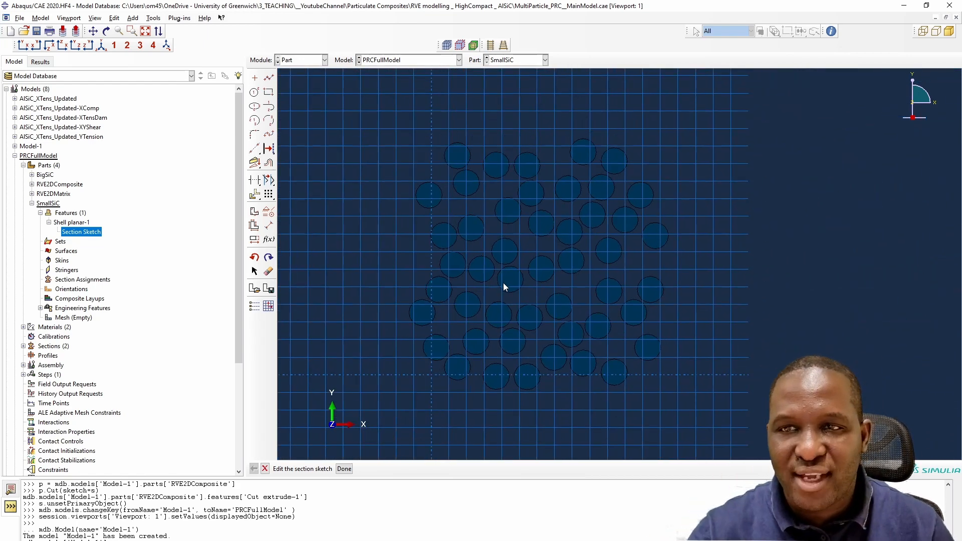
- Sketch a new circle to the left of the old particle area and dimension its radius to 4
left_click(254, 91)
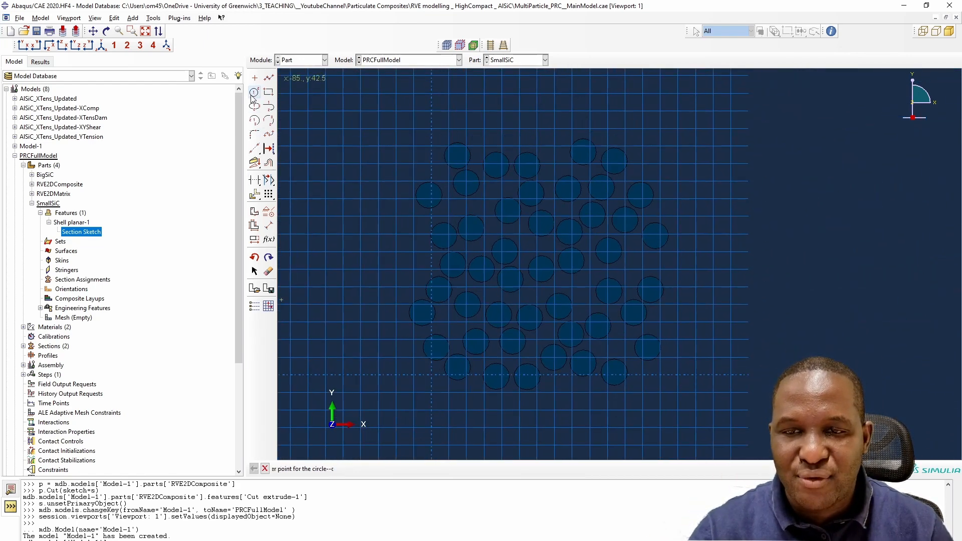
left_click(325, 234)
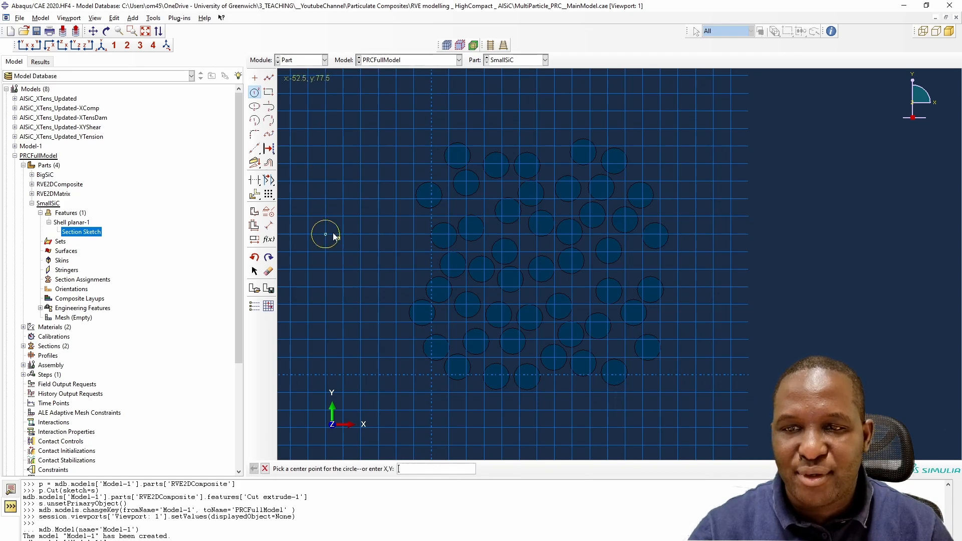
right_click(340, 239)
left_click(378, 222)
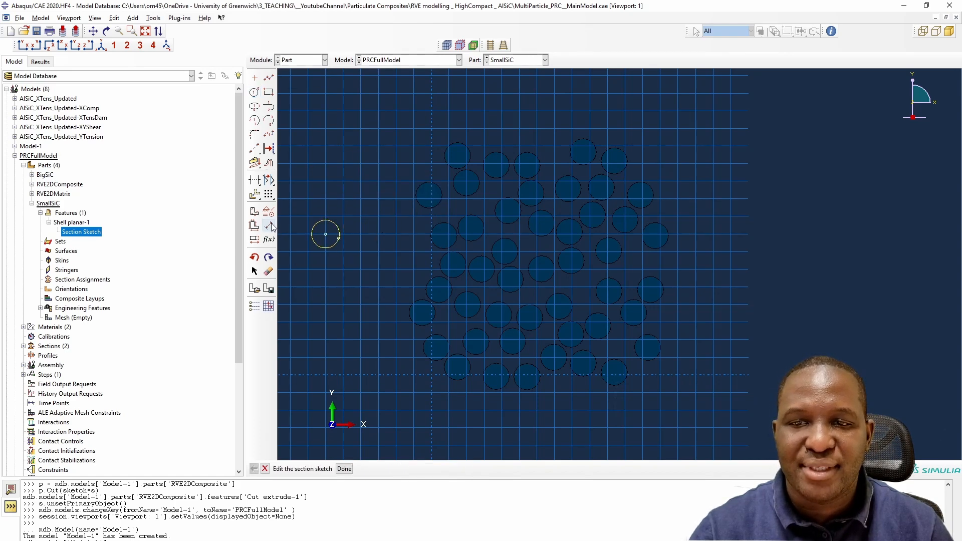
left_click(269, 226)
left_click(327, 245)
left_click(335, 269)
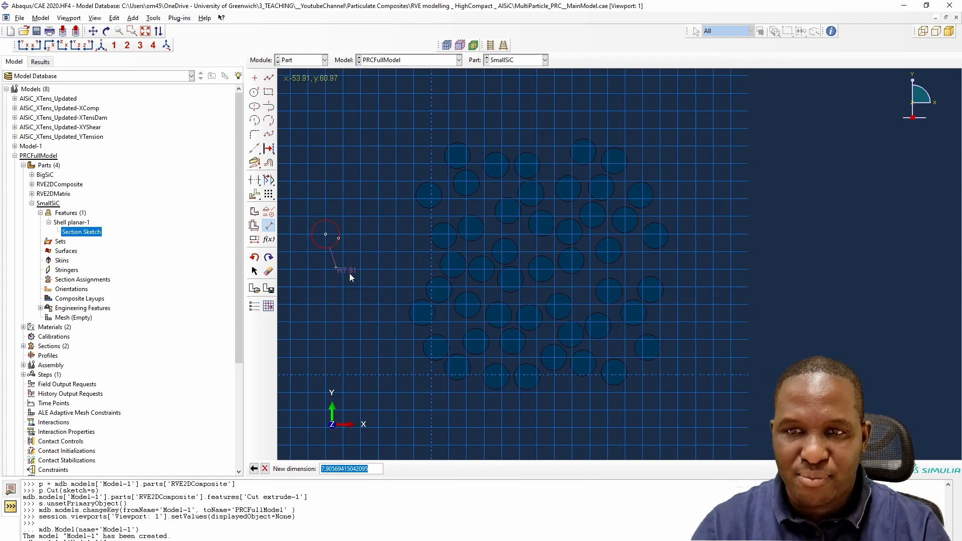
type("4")
key("Return")
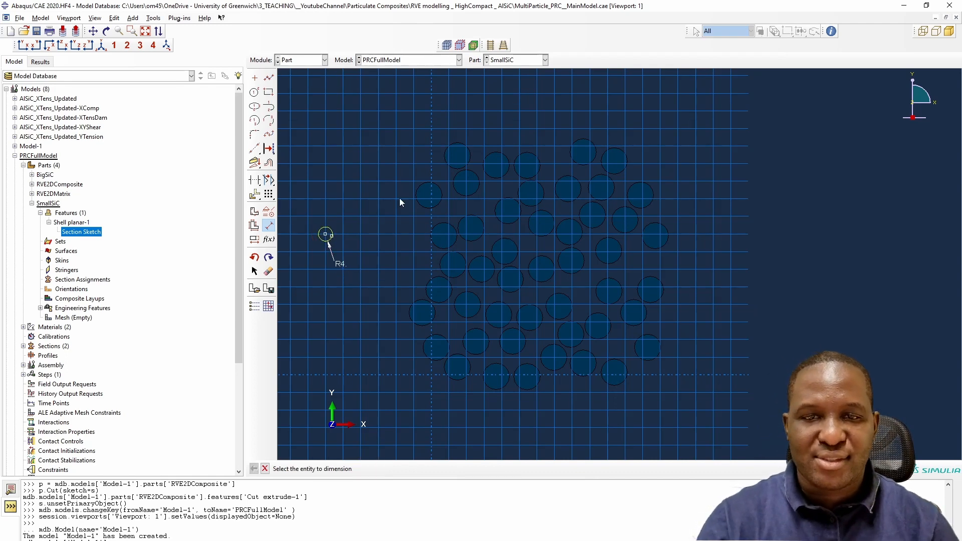
- Linear-pattern the circle into 4 copies in direction 1 and 5 in reversed direction 2, both spaced 12
scroll(344, 232, "up", 5)
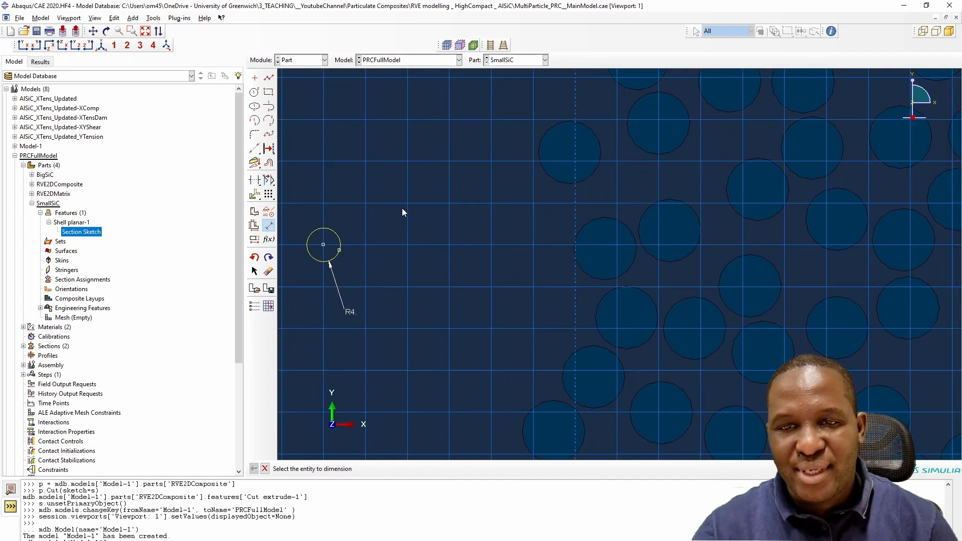
scroll(451, 221, "down", 4)
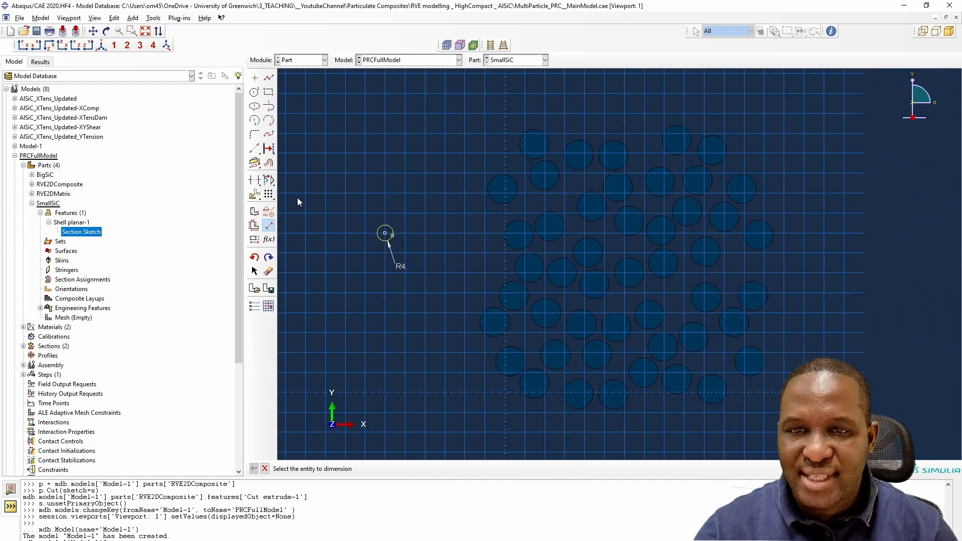
left_click(269, 195)
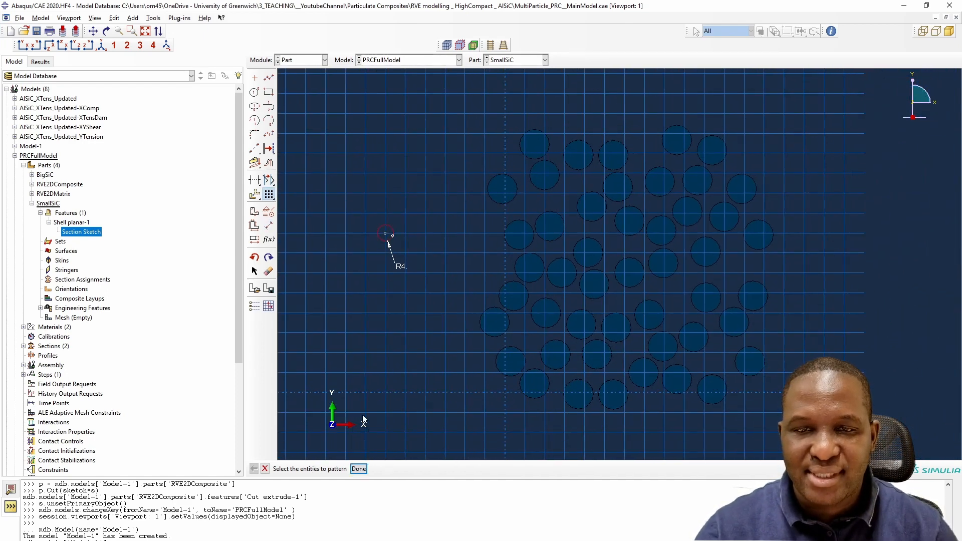
left_click(358, 469)
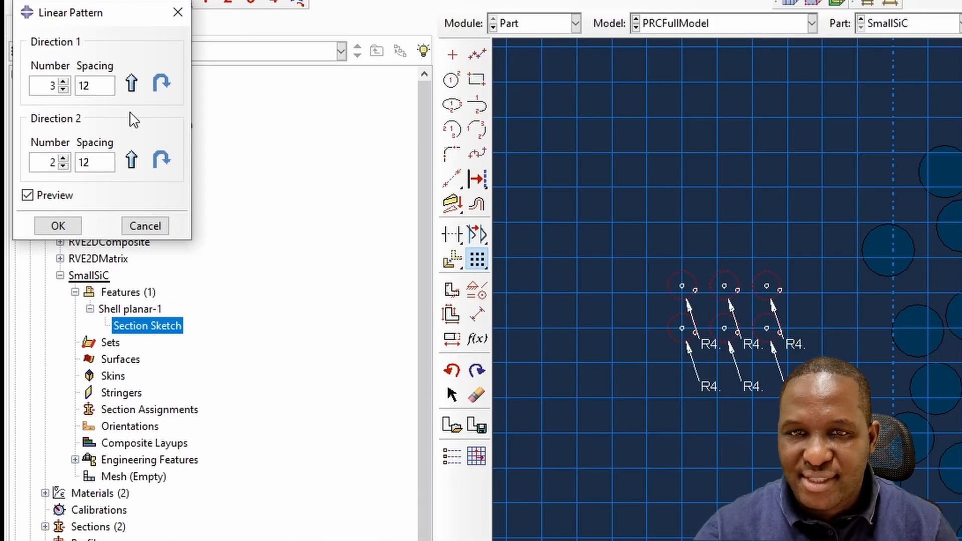
left_click(63, 81)
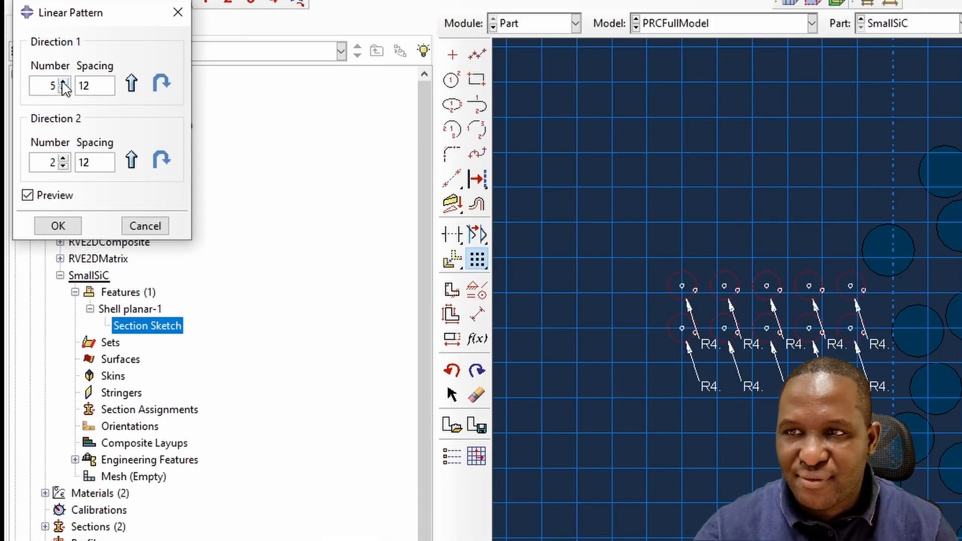
left_click(63, 82)
left_click(64, 158)
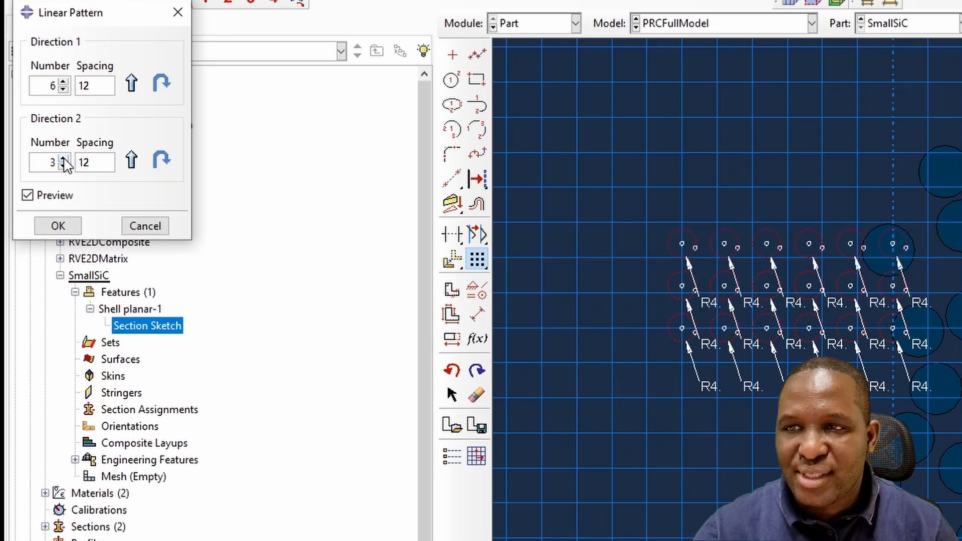
left_click(161, 161)
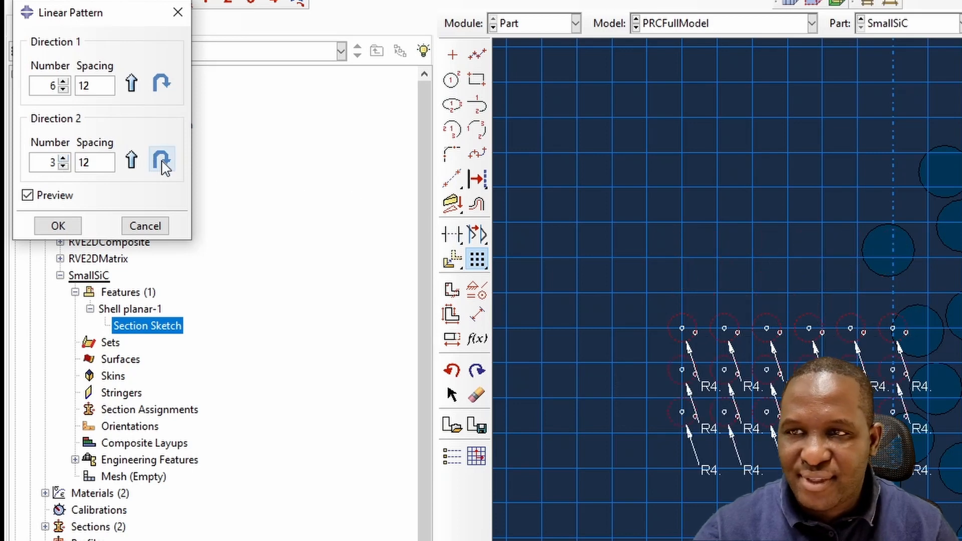
left_click(63, 167)
left_click(64, 158)
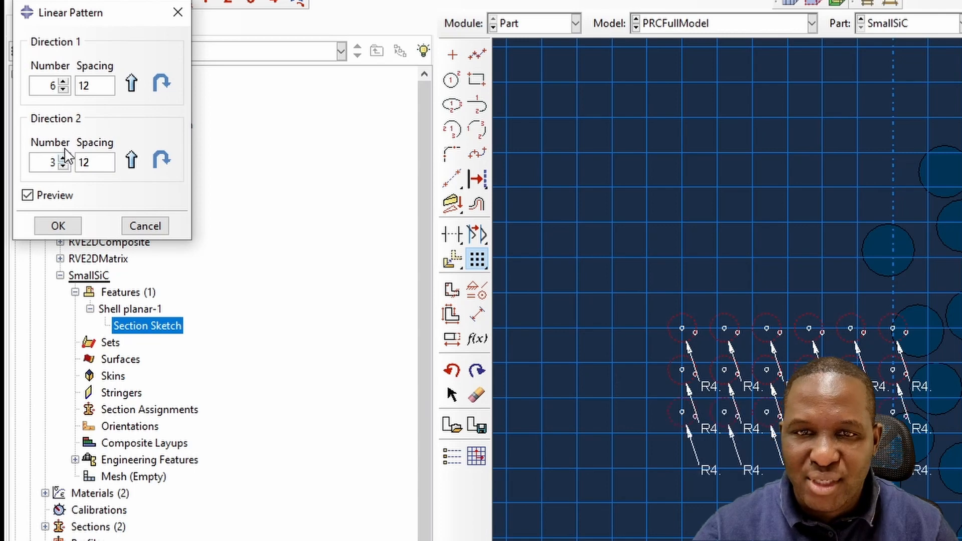
left_click(63, 90)
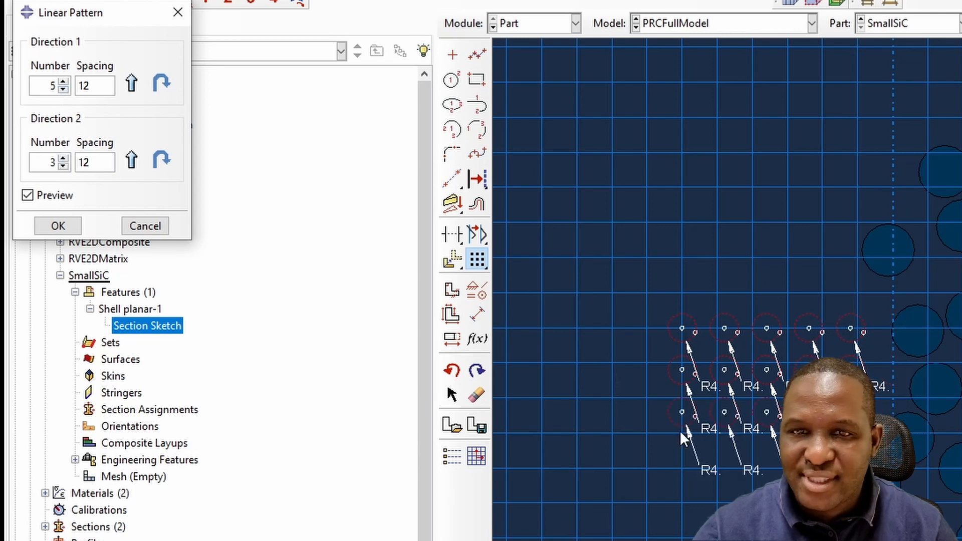
left_click(64, 89)
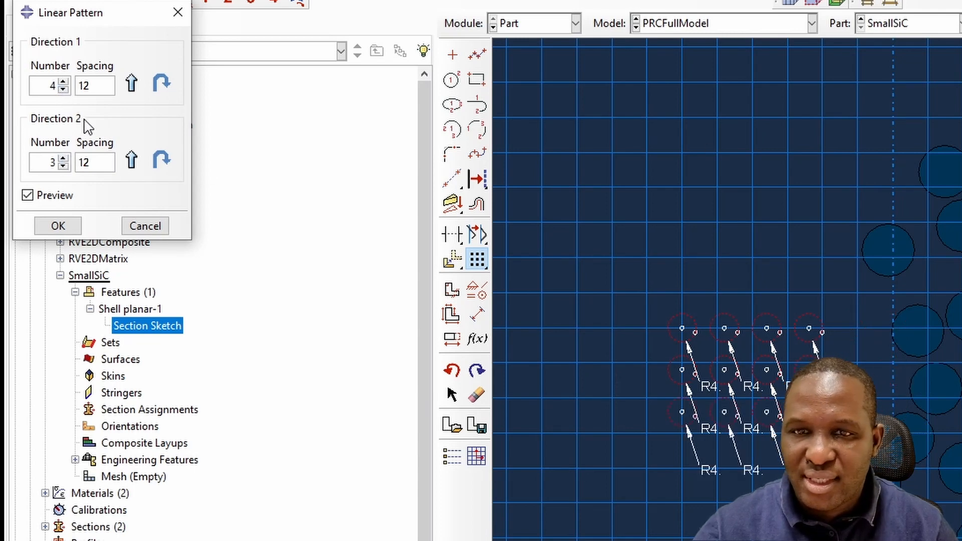
left_click(63, 159)
left_click(63, 158)
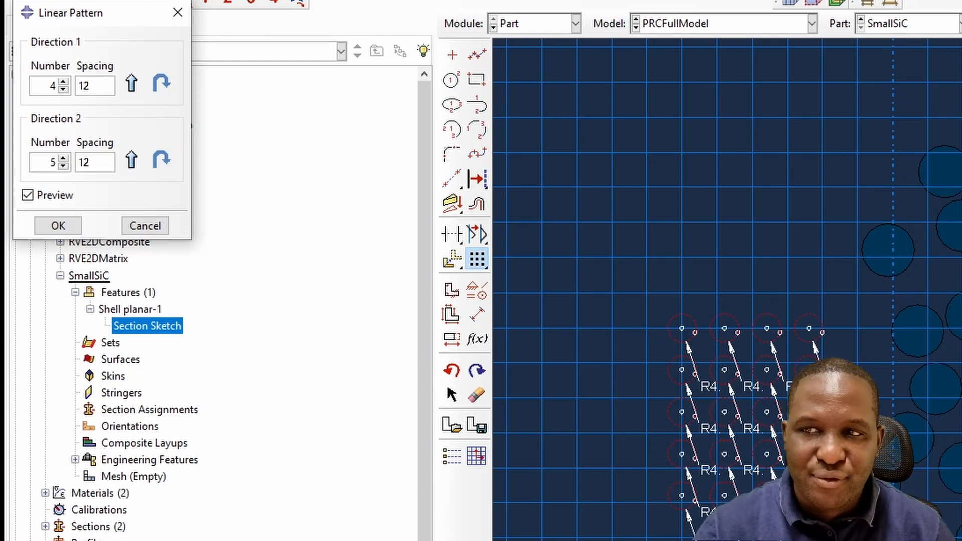
left_click(68, 226)
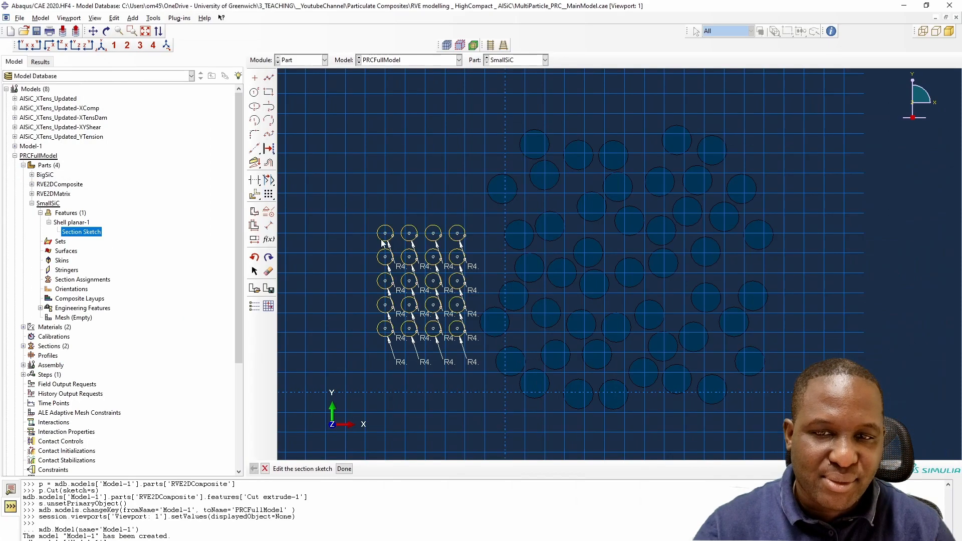
- Move the grid's top-right circle into a gap among the large particles on the right
scroll(491, 305, "down", 4)
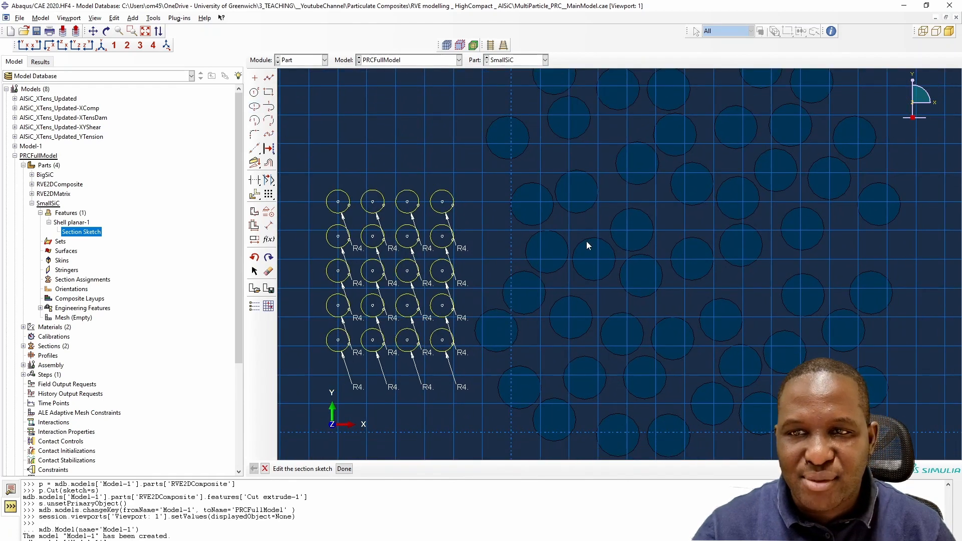
scroll(546, 246, "down", 2)
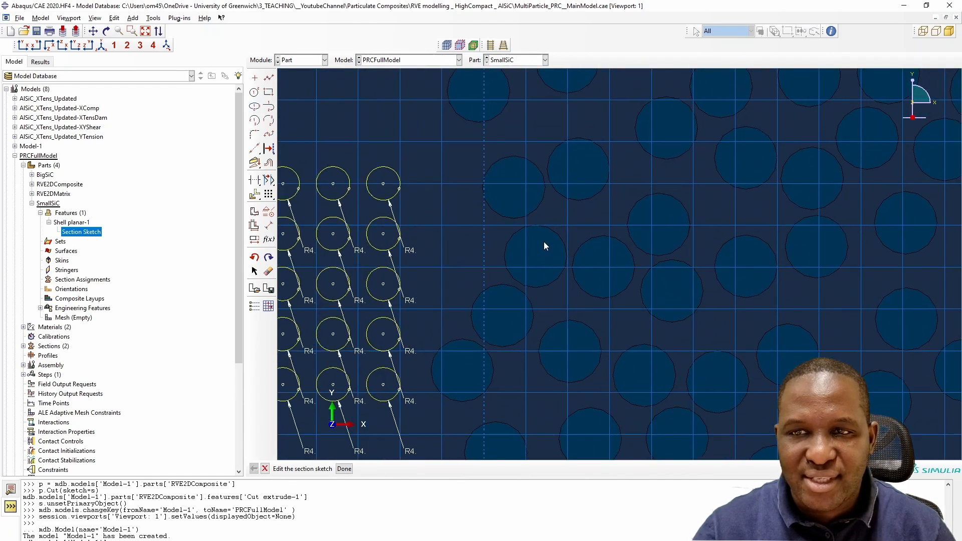
left_click(254, 195)
left_click(406, 469)
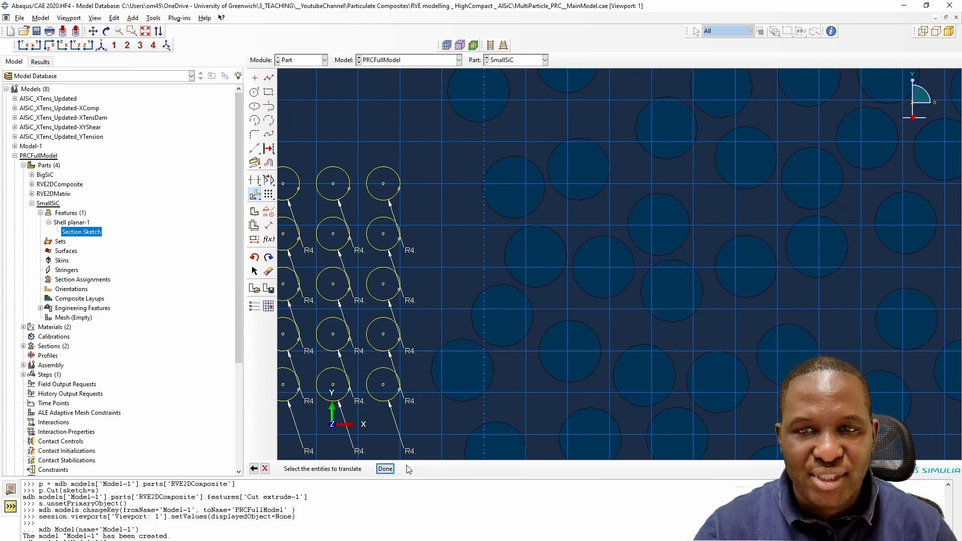
left_click(397, 175)
left_click(362, 469)
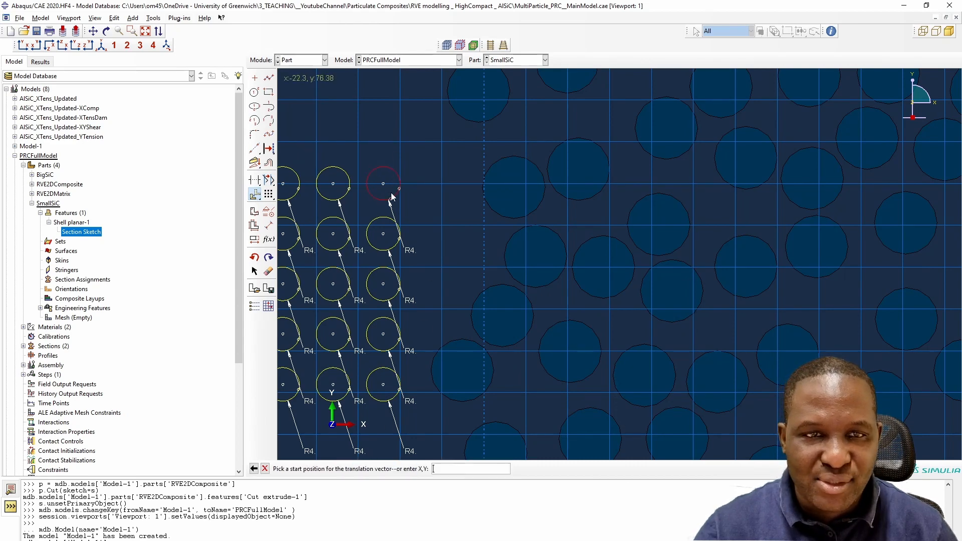
left_click(383, 184)
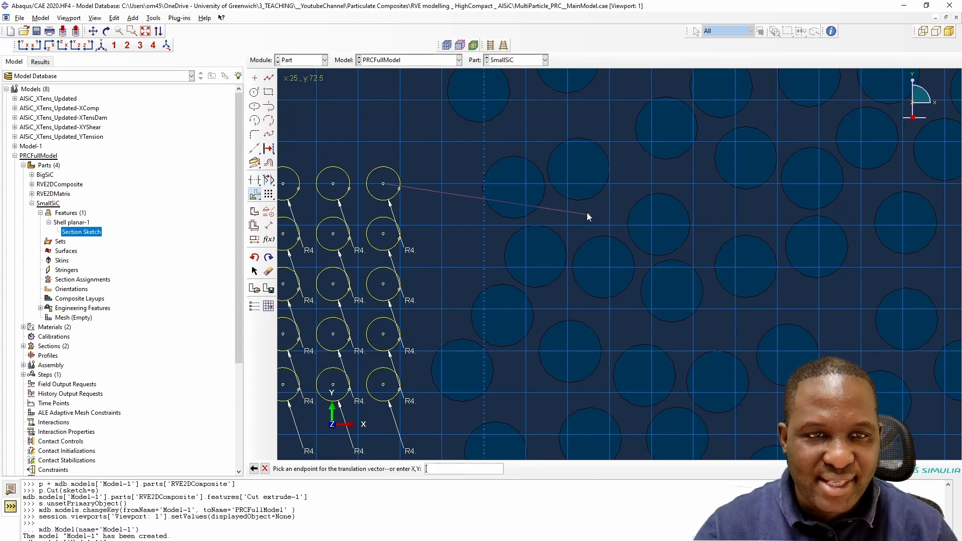
left_click(736, 215)
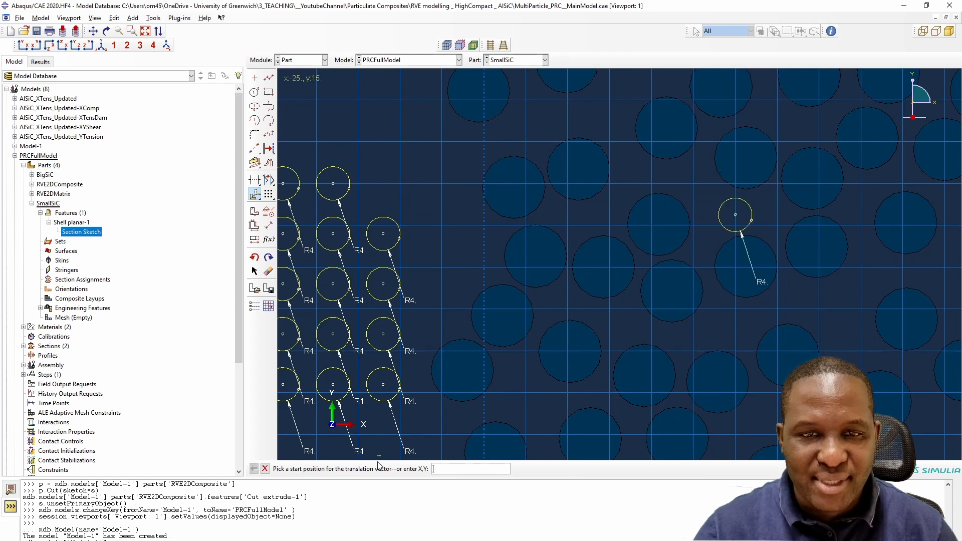
right_click(525, 235)
left_click(572, 282)
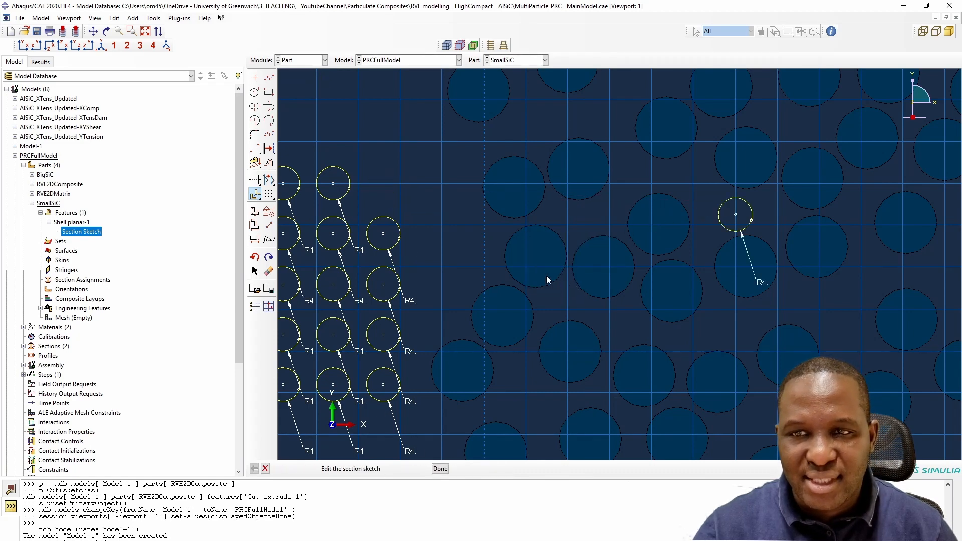
- Move another grid circle into a gap near the top of the large-particle region
left_click(255, 194)
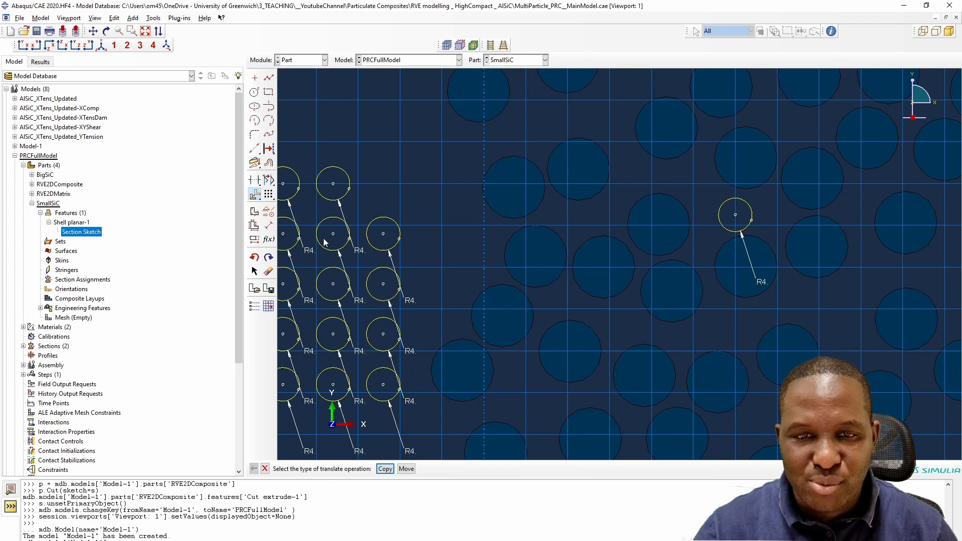
left_click(406, 469)
left_click(394, 226)
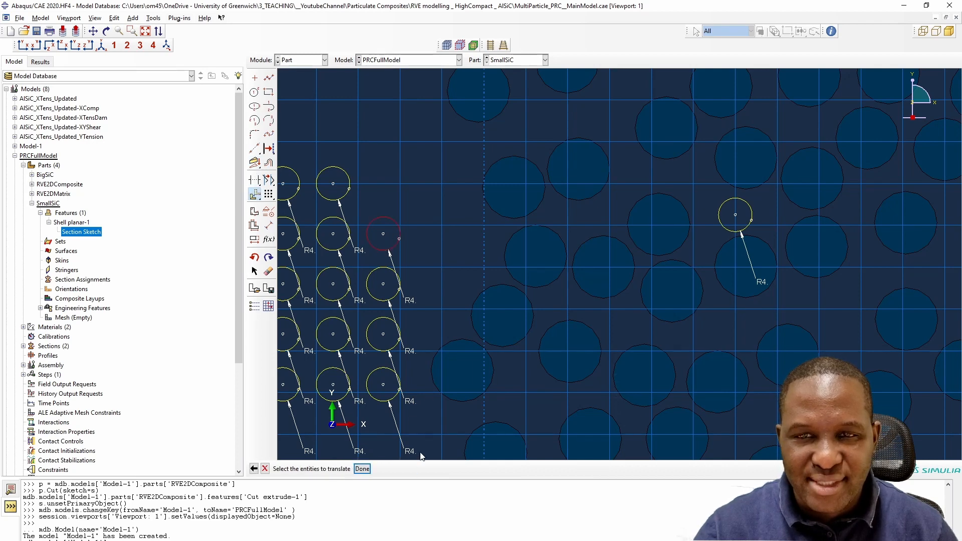
left_click(361, 469)
left_click(383, 234)
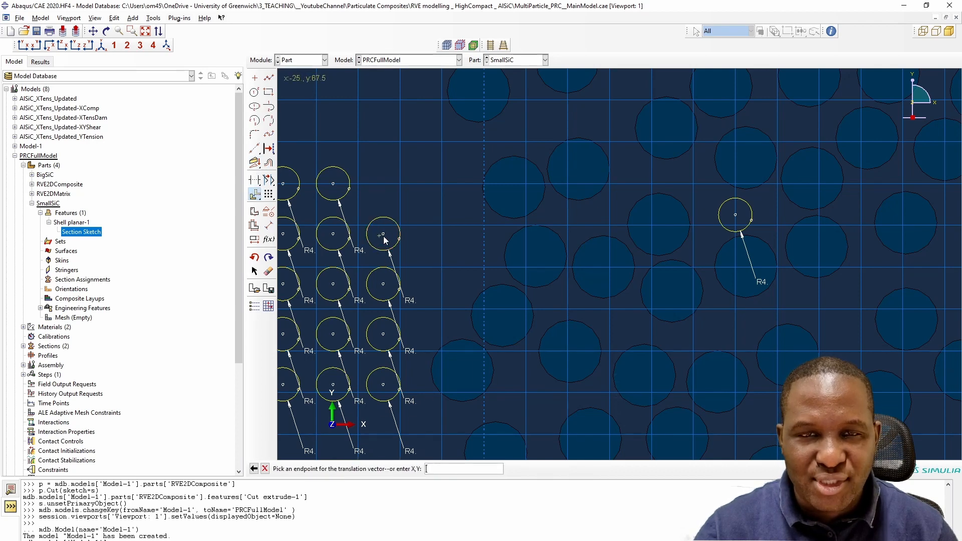
left_click(539, 118)
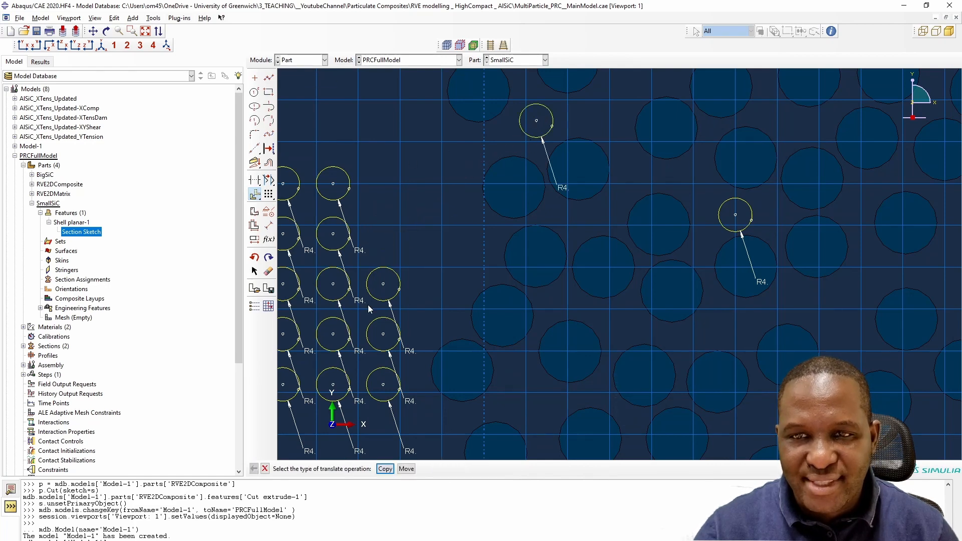
- Move a third grid circle into a gap in the middle of the large-particle region
left_click(406, 469)
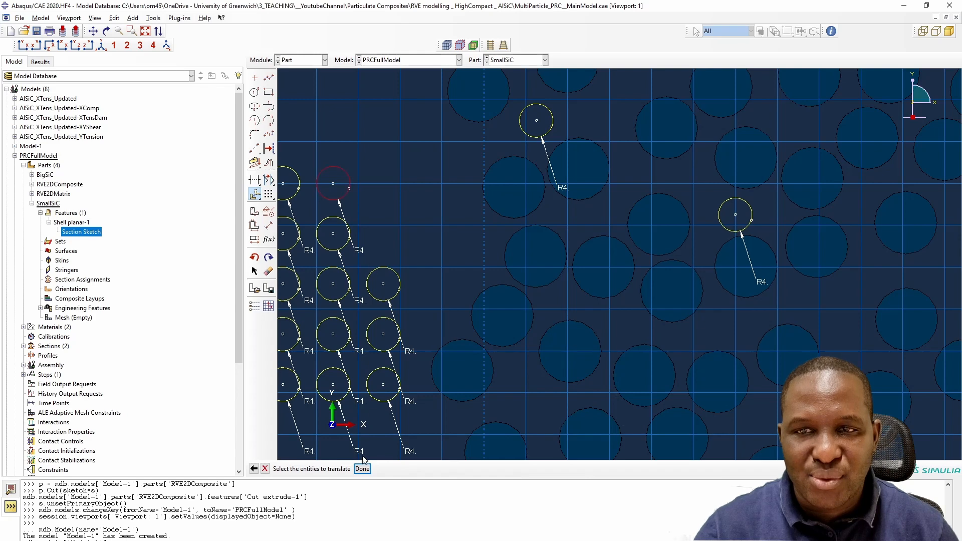
left_click(362, 469)
left_click(336, 183)
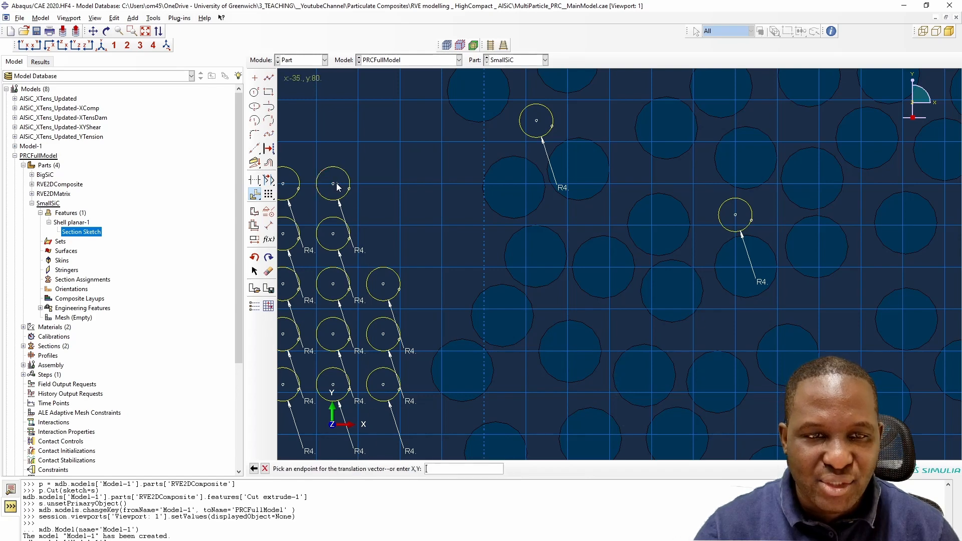
left_click(735, 319)
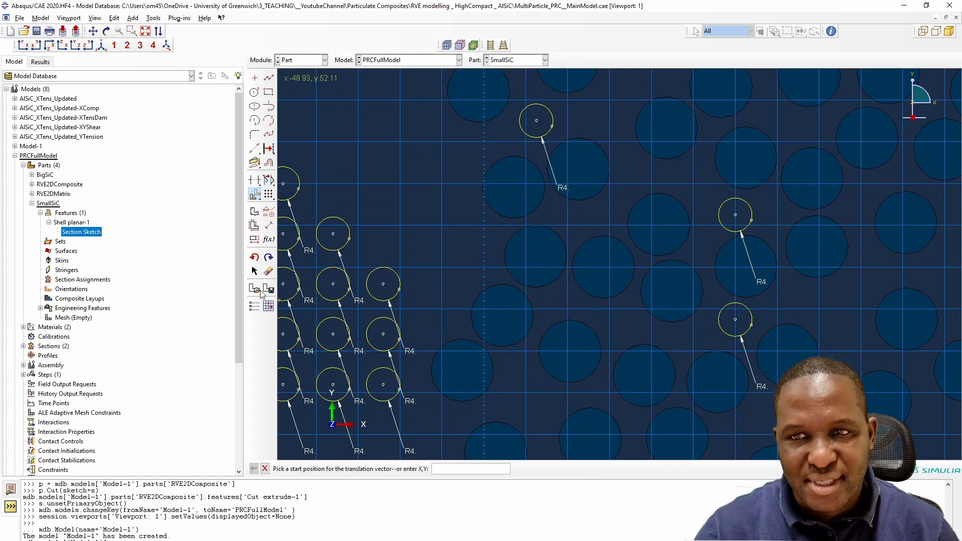
- Move a fourth grid circle into a gap on the right side of the large-particle region
left_click(254, 194)
left_click(394, 276)
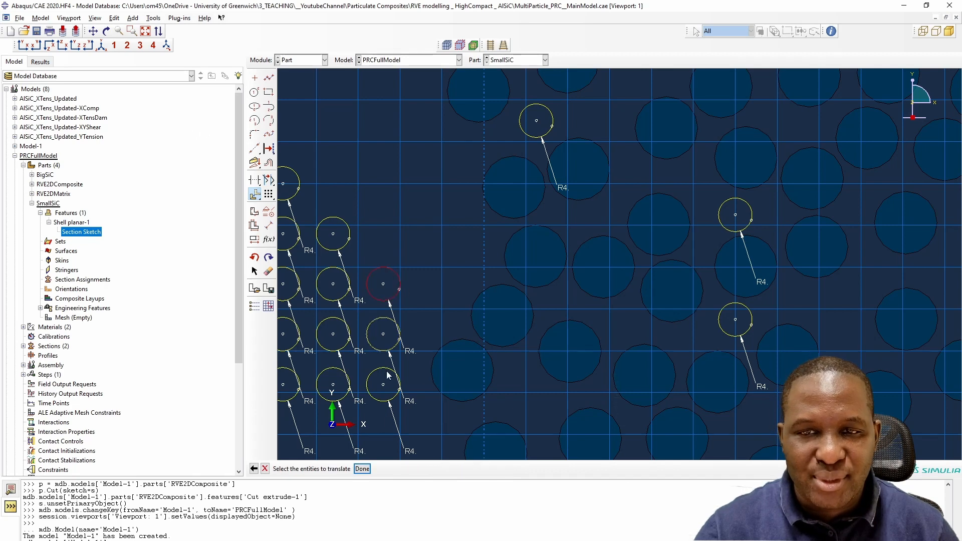
left_click(361, 468)
left_click(383, 284)
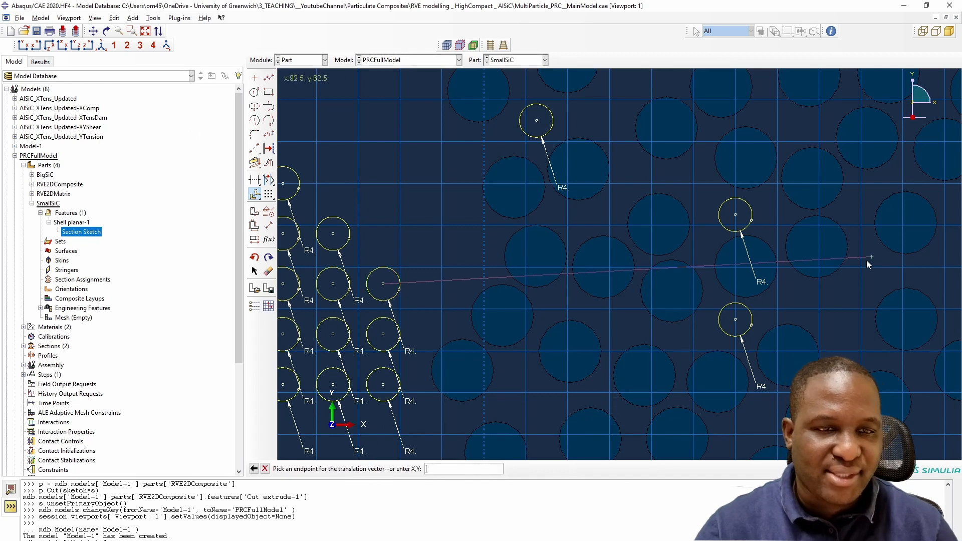
left_click(840, 309)
scroll(456, 243, "down", 4)
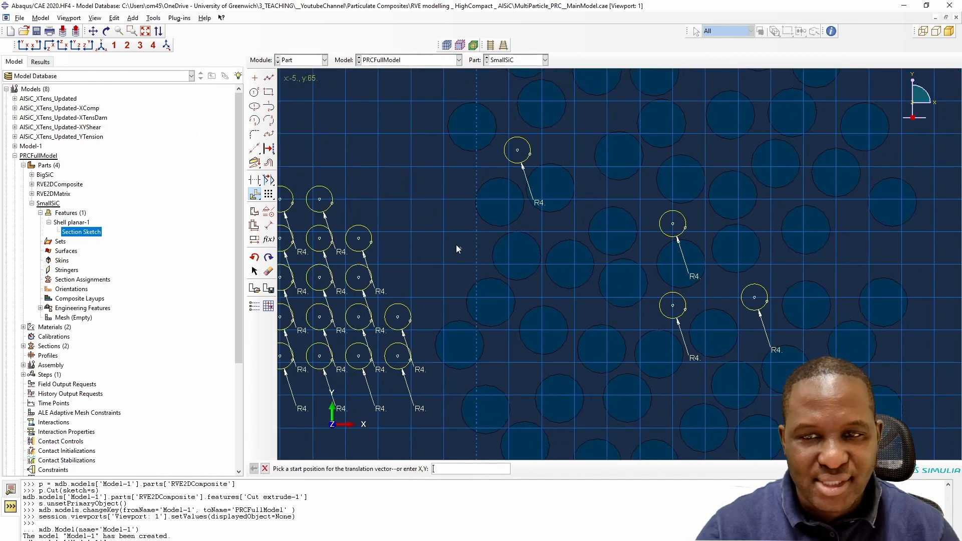
scroll(720, 240, "up", 1)
scroll(821, 258, "down", 4)
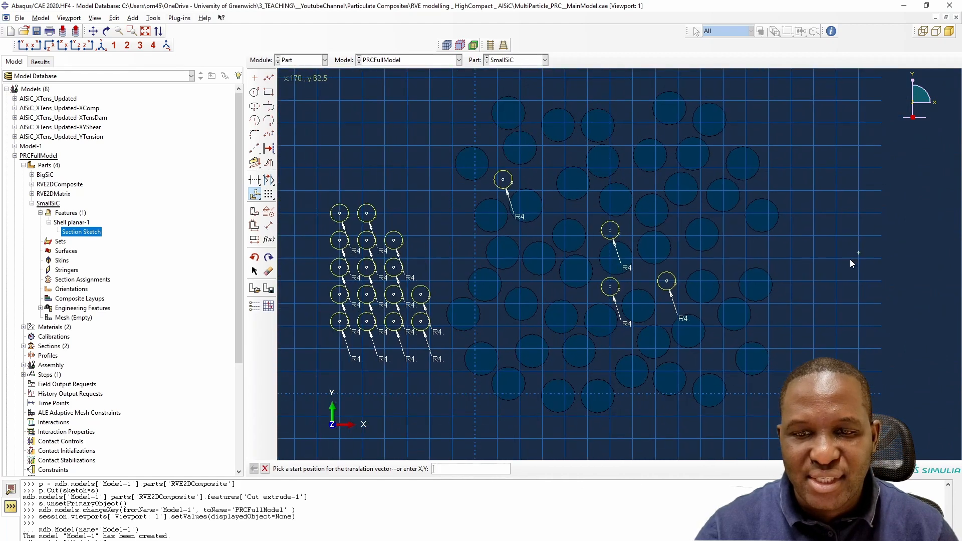
- Move a fifth grid circle into a gap near the right edge of the particle cluster
left_click(255, 195)
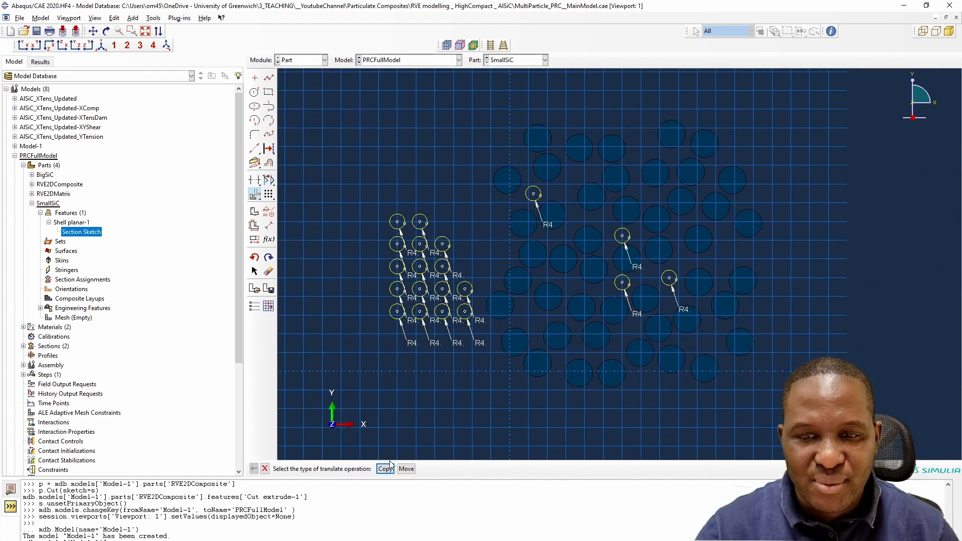
left_click(406, 469)
left_click(362, 468)
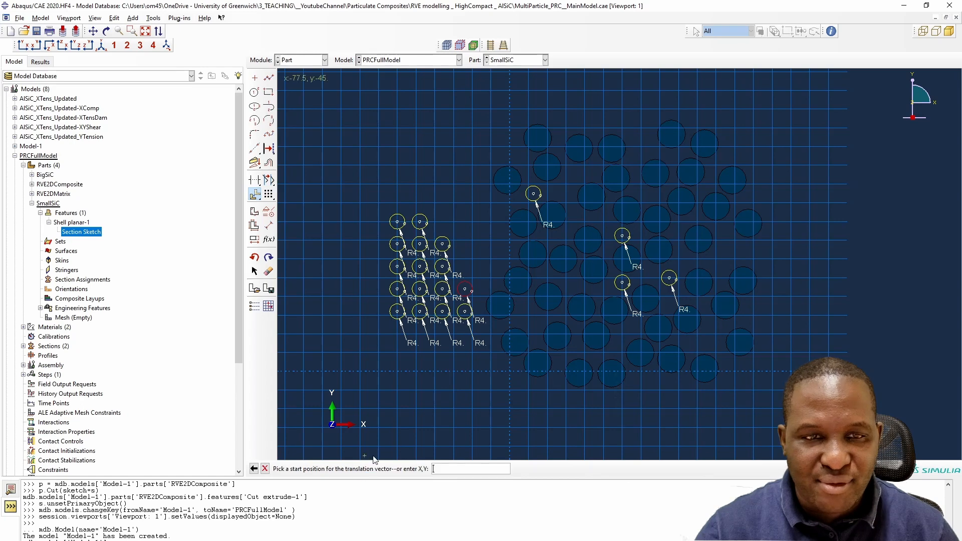
left_click(465, 290)
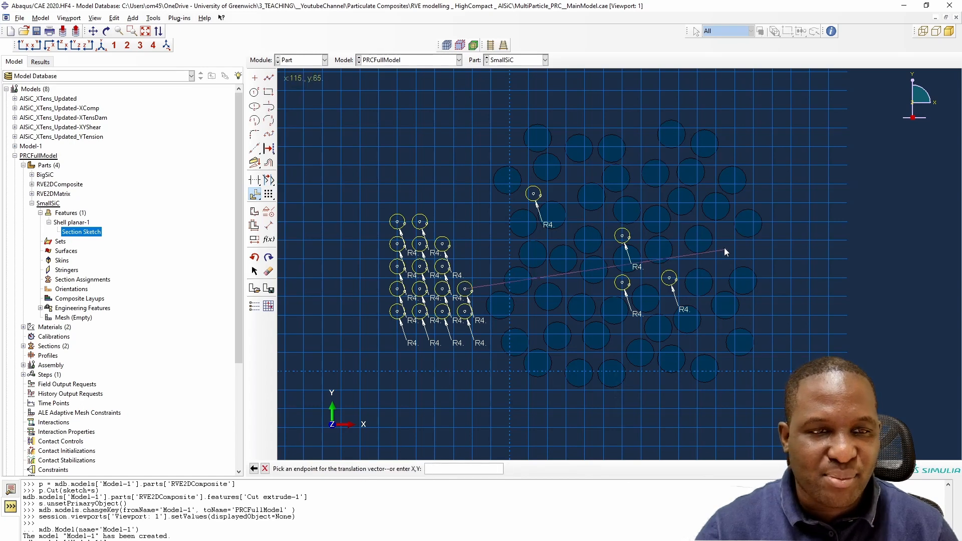
left_click(724, 248)
right_click(804, 251)
left_click(862, 295)
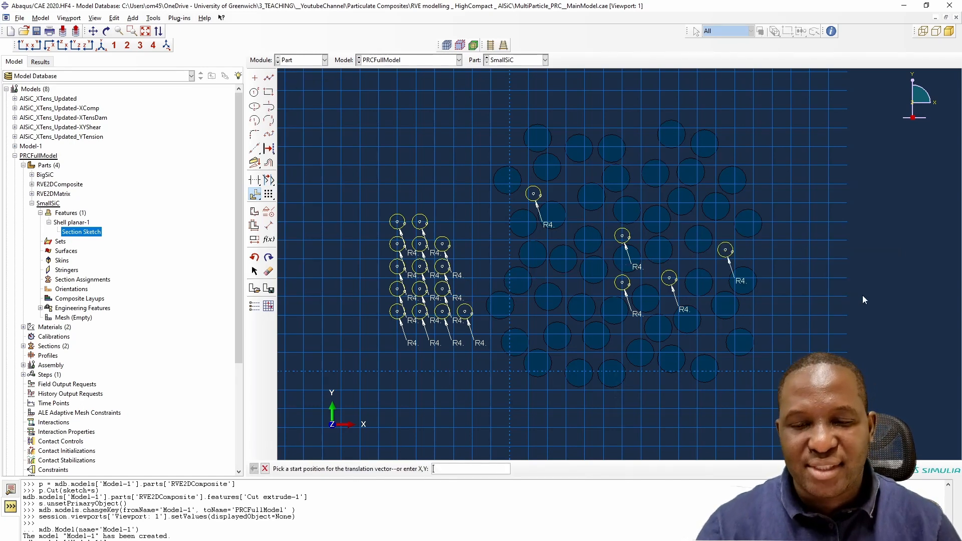
scroll(522, 284, "down", 4)
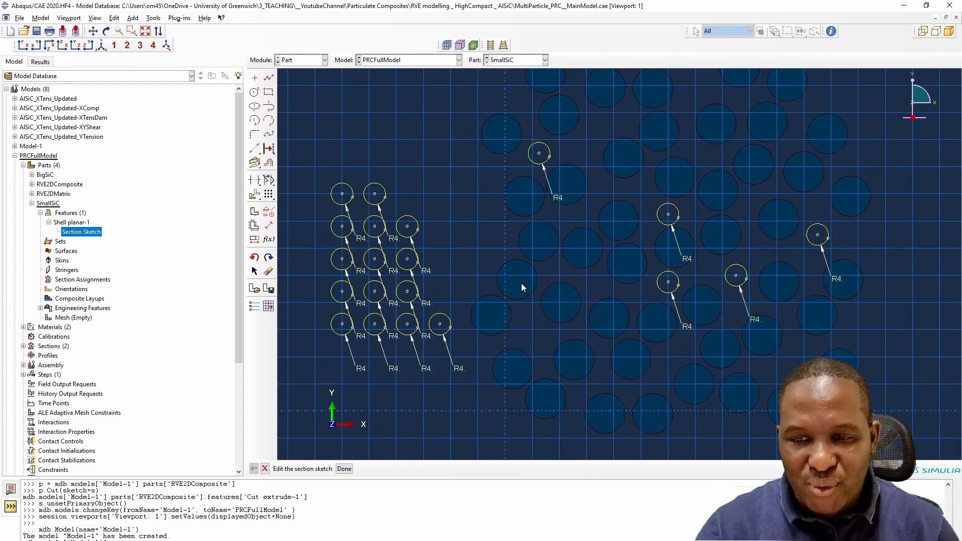
scroll(521, 282, "up", 4)
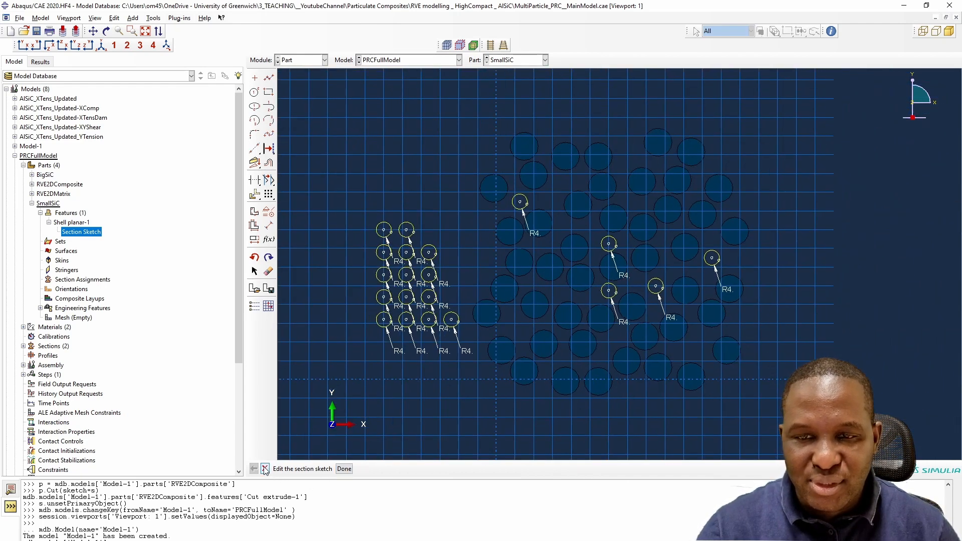
- Delete the remaining patterned grid of circles and finish editing the section sketch
left_click(265, 468)
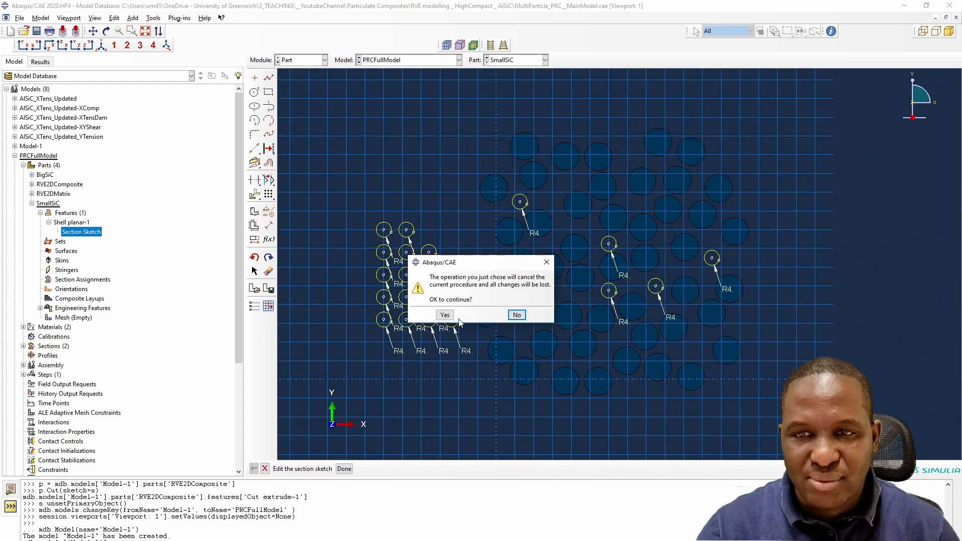
left_click(519, 316)
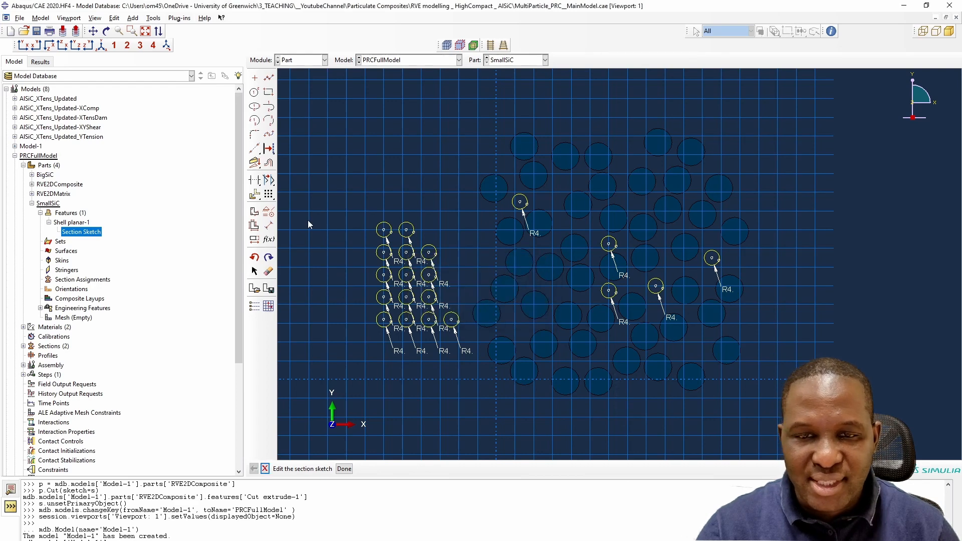
left_click(269, 272)
mouse_move(325, 194)
left_mouse_down()
mouse_move(505, 417)
mouse_move(471, 402)
left_mouse_up()
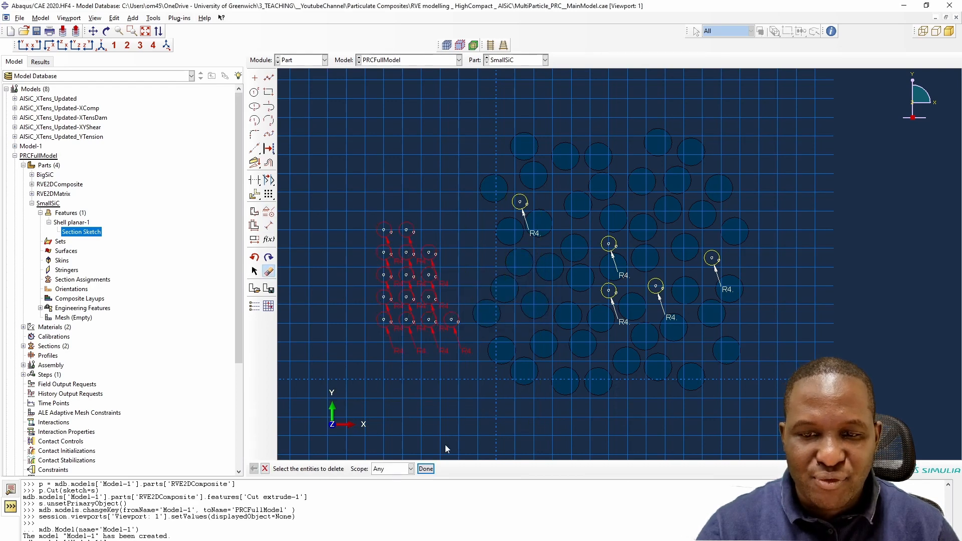
left_click(426, 469)
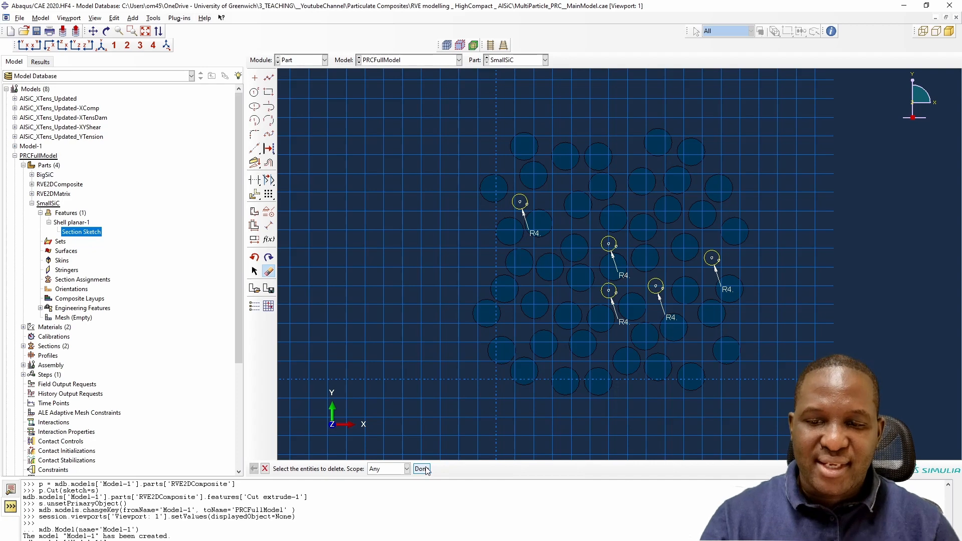
left_click(426, 469)
left_click(339, 470)
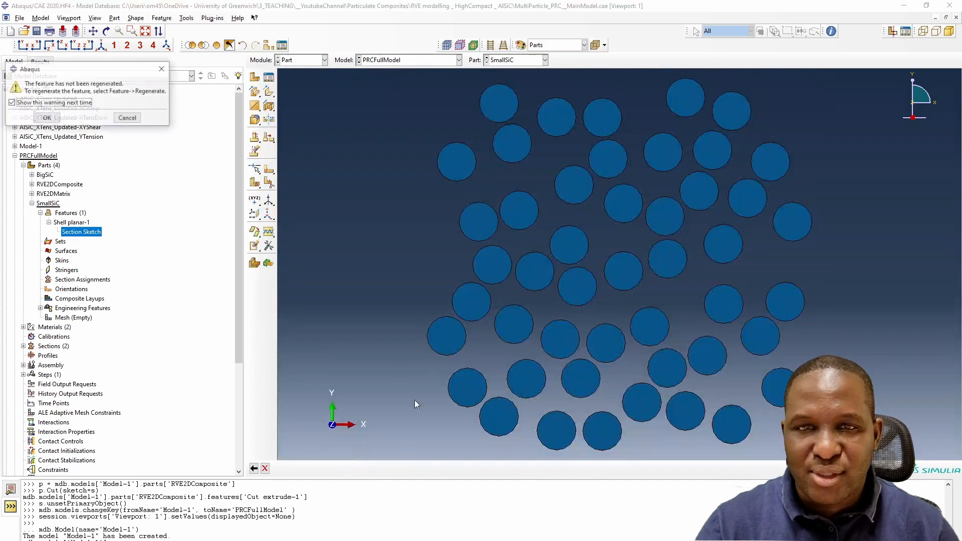
left_click(59, 120)
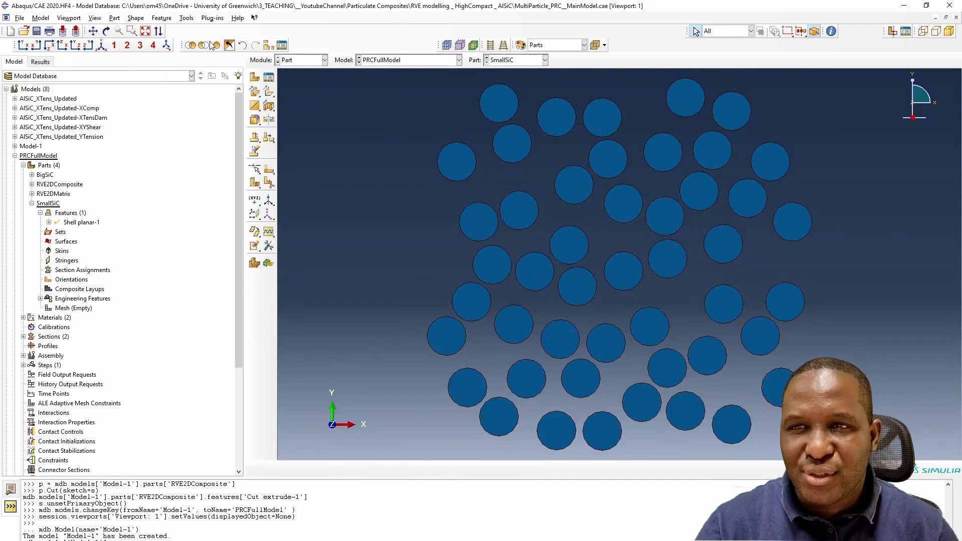
- Regenerate the SmallSiC part so the edited sketch takes effect
left_click(162, 18)
left_click(173, 36)
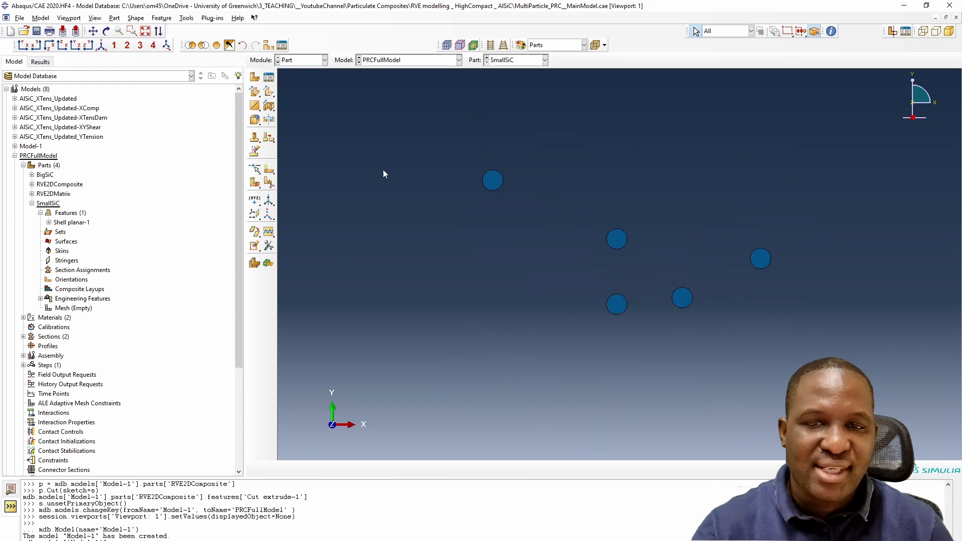
scroll(415, 222, "up", 1)
scroll(538, 246, "down", 5)
scroll(551, 249, "up", 4)
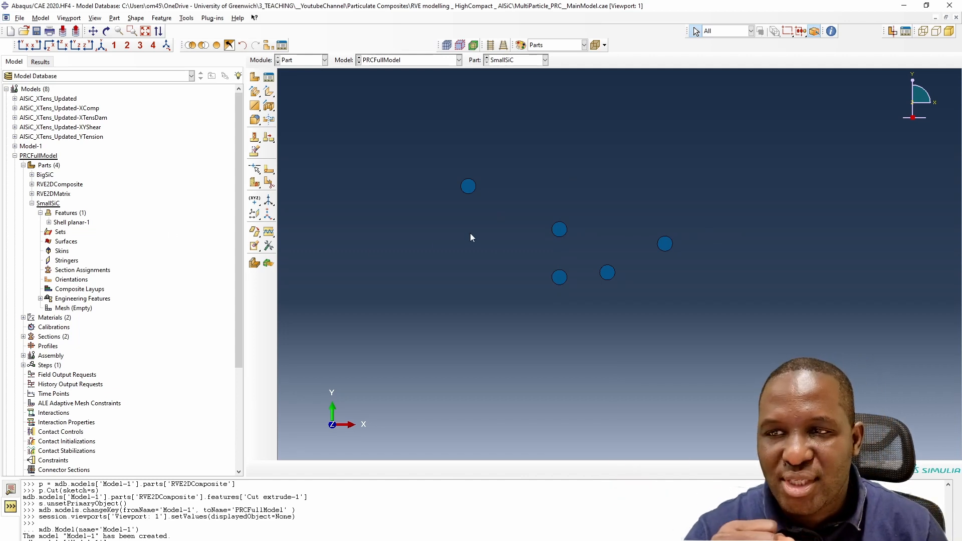
left_click(32, 203)
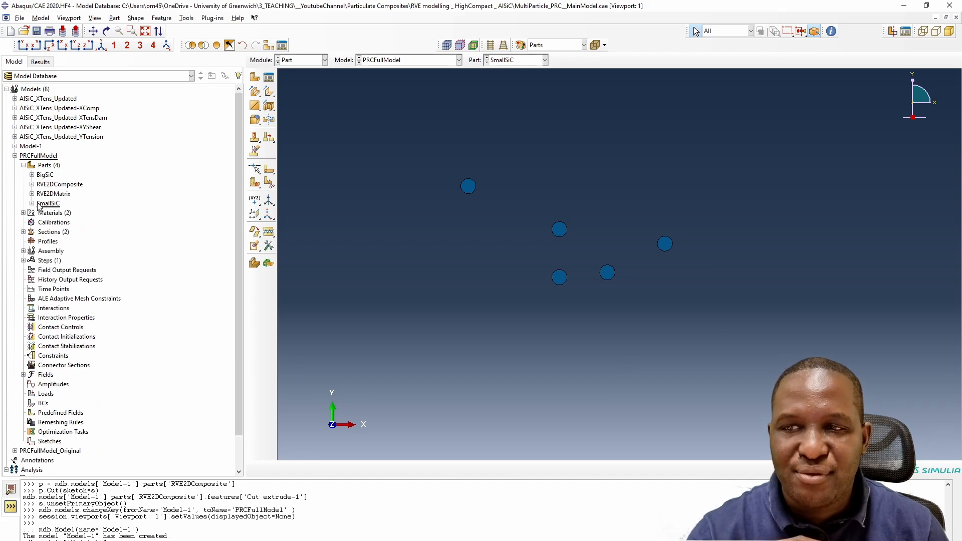
double_click(48, 204)
left_click(52, 195)
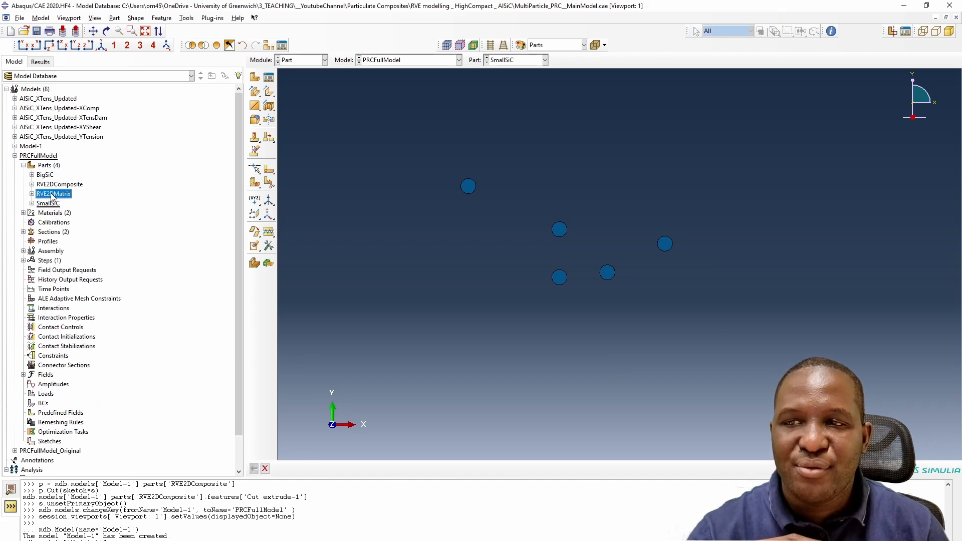
left_click(56, 185)
left_click(45, 175)
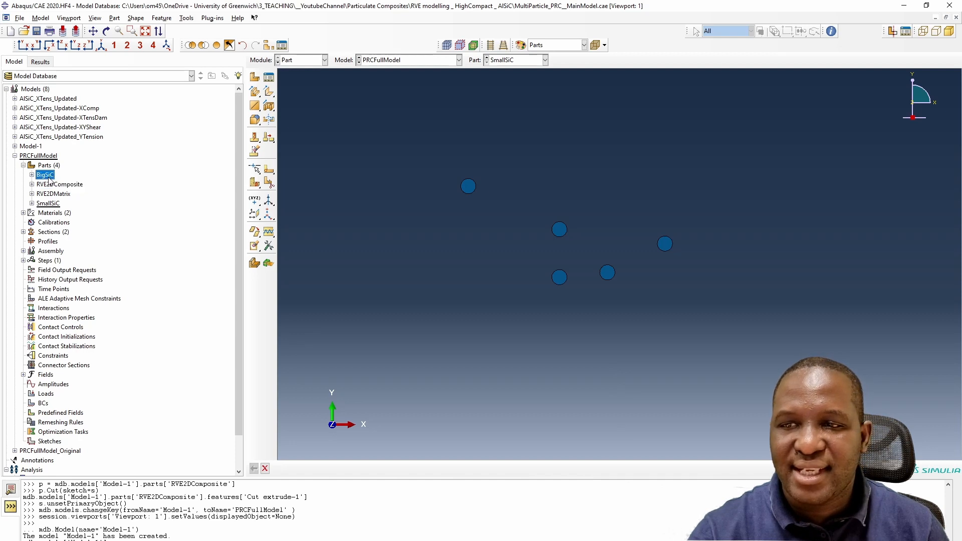
left_click(56, 186)
right_click(56, 186)
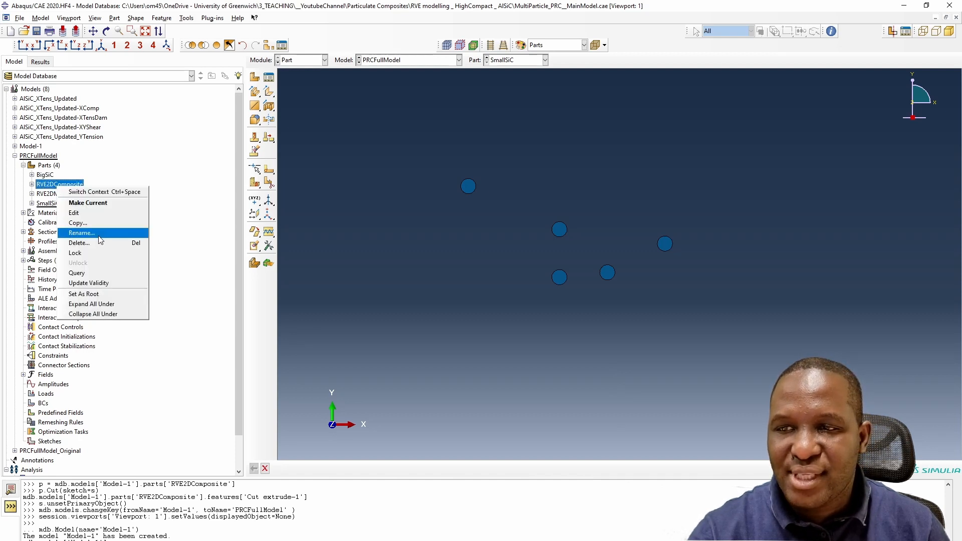
left_click(181, 279)
left_click(183, 278)
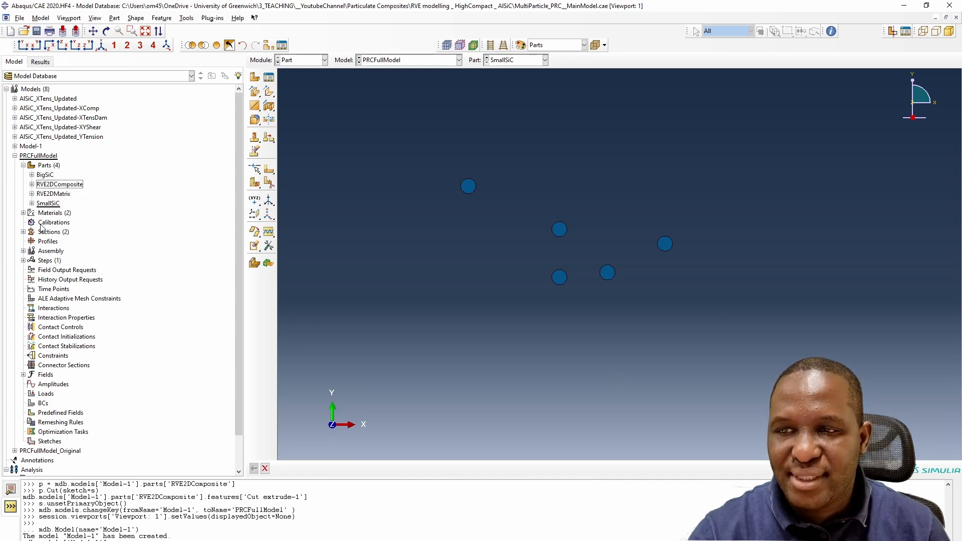
- Expand the assembly's instances and resume the suppressed RVE2DFibre-1 and RVE2DMatrix-1 instances
left_click(23, 251)
left_click(32, 260)
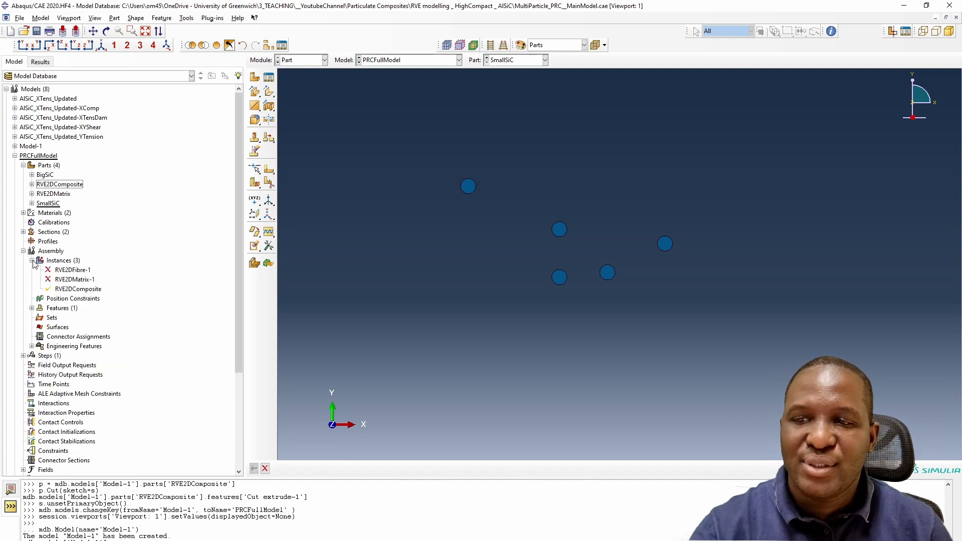
left_click(70, 271)
left_click(74, 281)
left_click(78, 289)
left_click(80, 280)
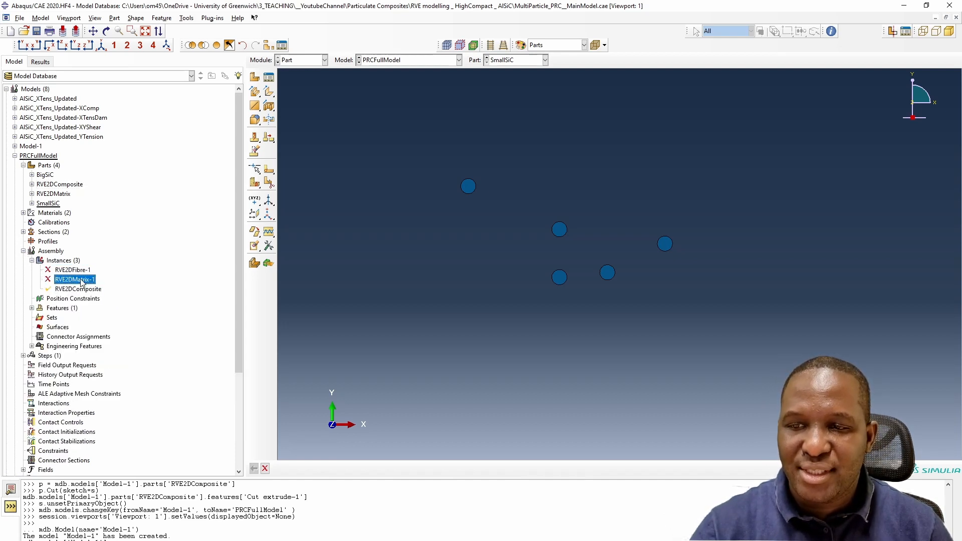
left_click(81, 271, "ctrl")
right_click(83, 271)
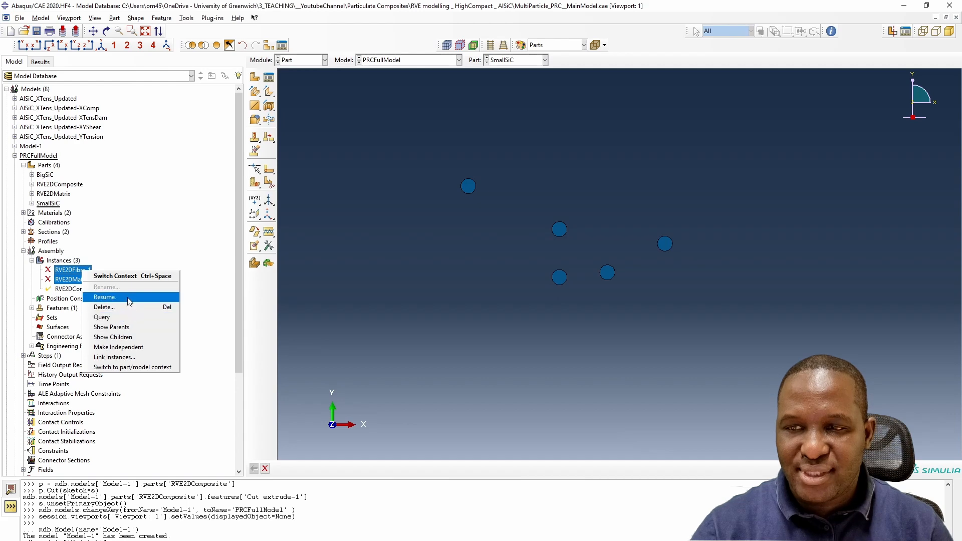
left_click(127, 297)
- Delete the RVE2DComposite instance from the assembly
left_click(72, 290)
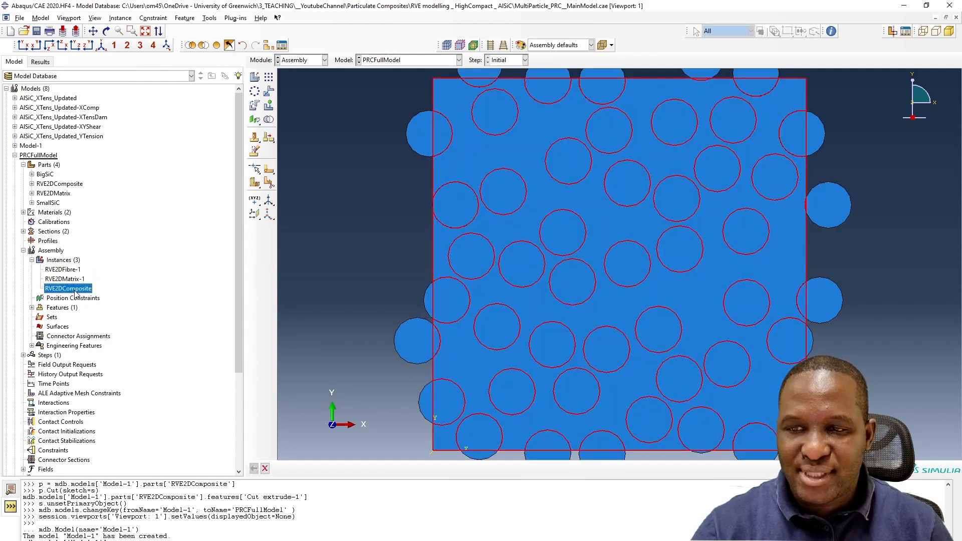
right_click(74, 291)
left_click(113, 338)
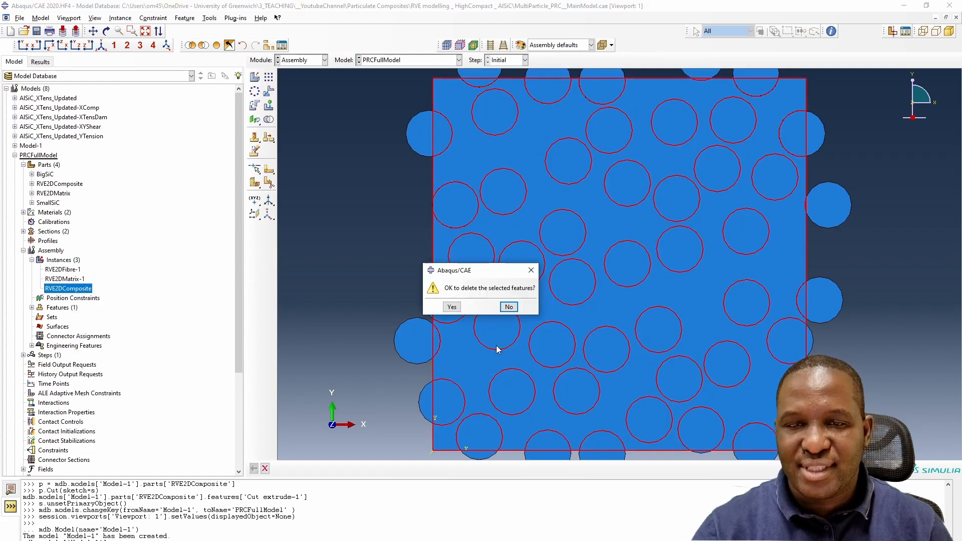
left_click(442, 307)
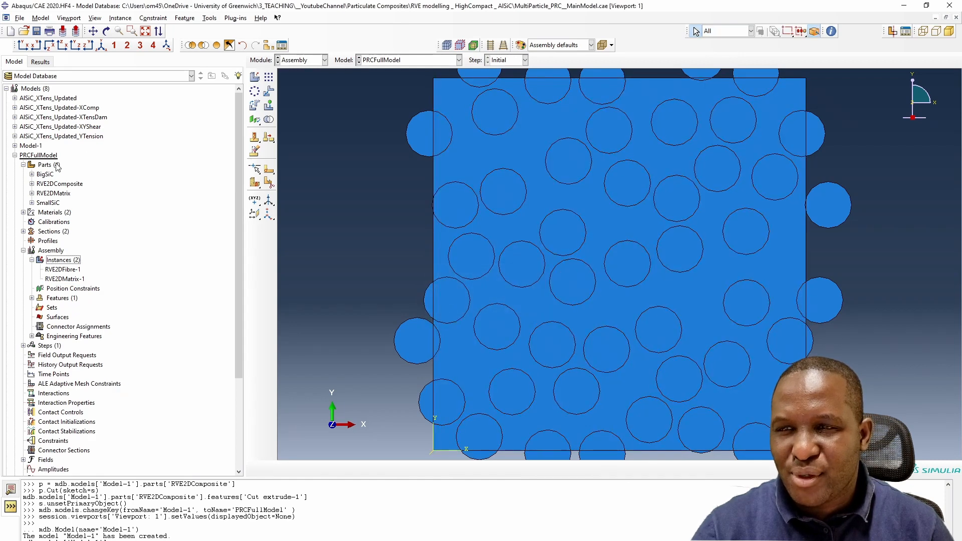
- Delete the RVE2DComposite part from the model
right_click(59, 185)
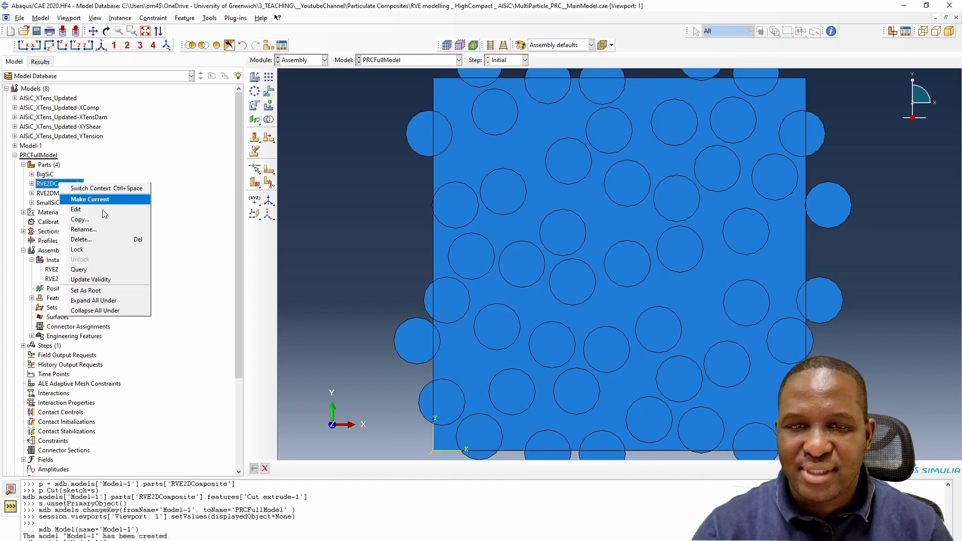
left_click(101, 247)
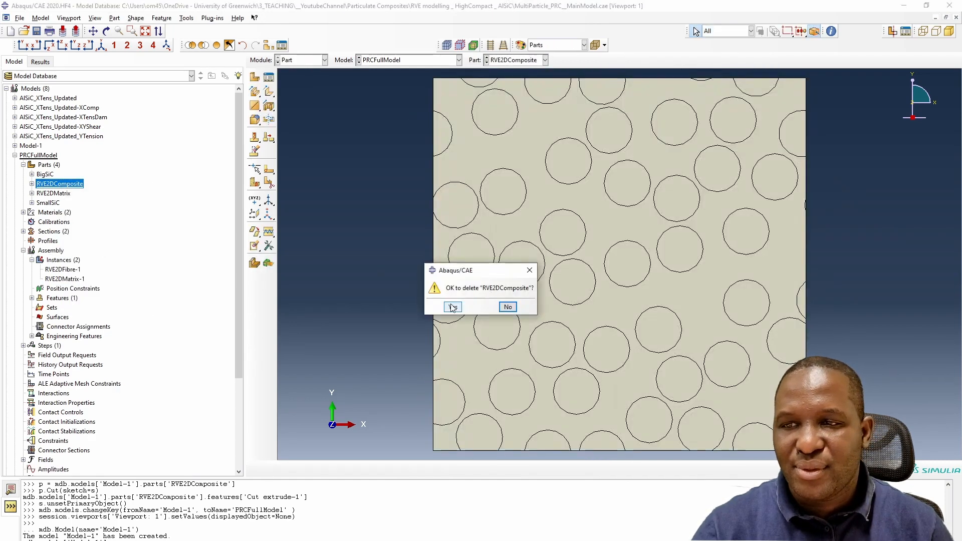
left_click(451, 306)
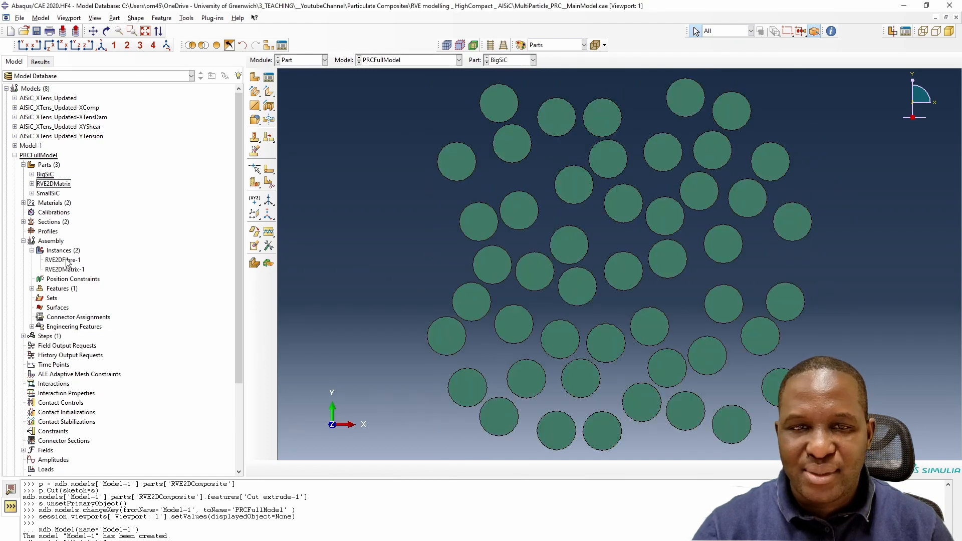
- Add an instance of the SmallSiC part to the assembly
left_click(67, 260)
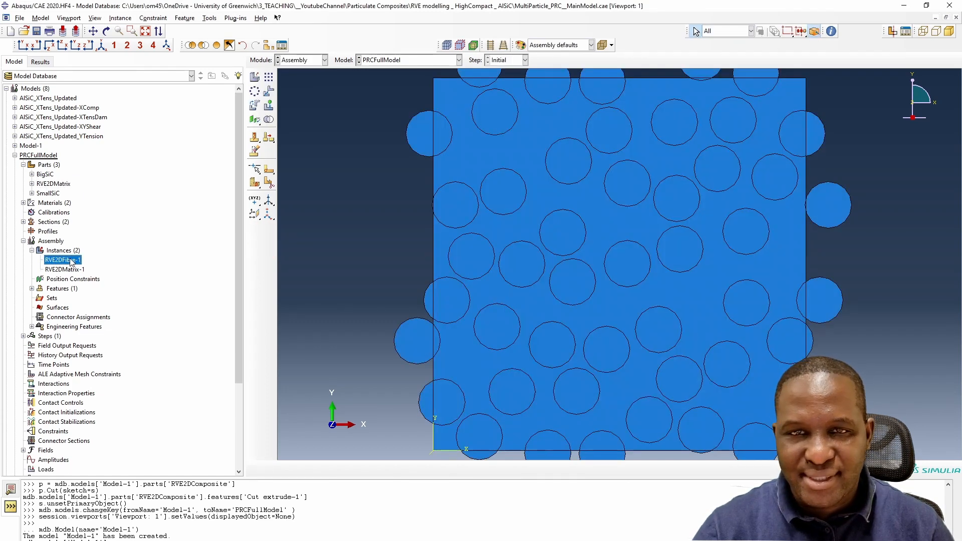
left_click(70, 261)
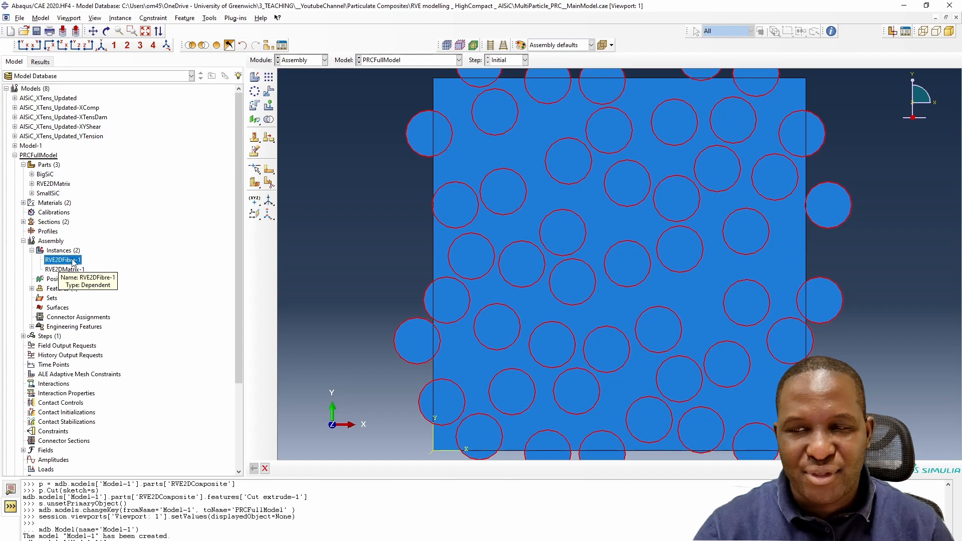
left_click(71, 271)
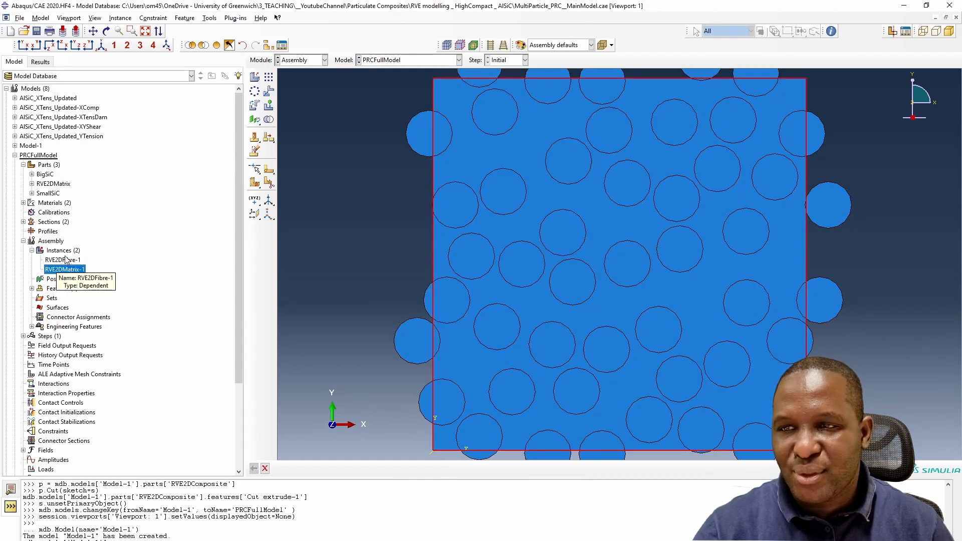
double_click(65, 250)
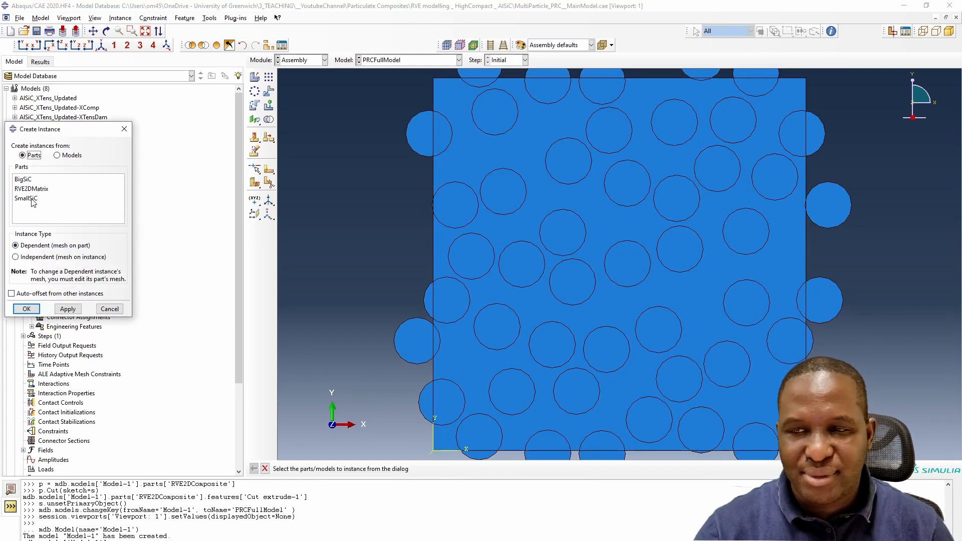
left_click(33, 199)
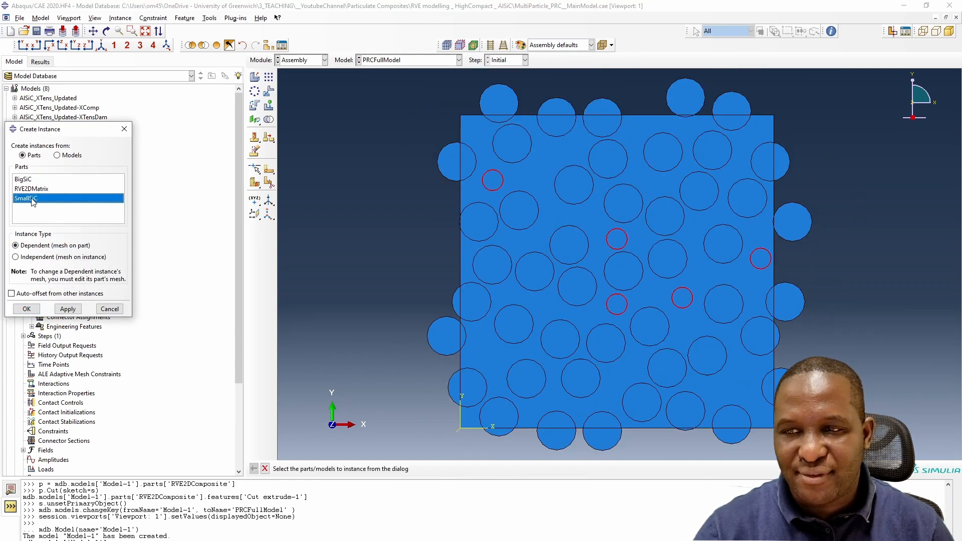
left_click(27, 309)
- Merge the fibre, matrix and SmallSiC instances into a new part named AlSiCAll, suppressing originals and retaining intersecting boundaries
left_click(70, 269)
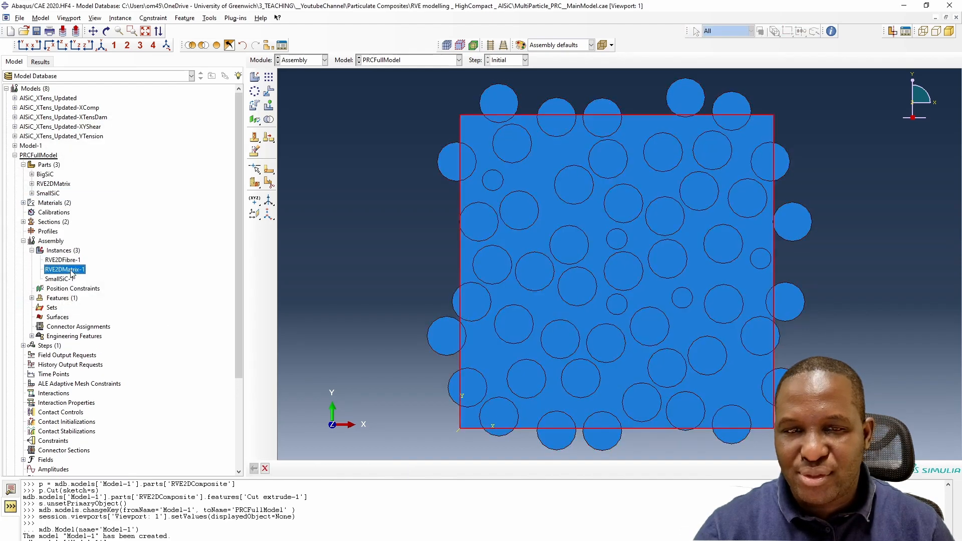
left_click(63, 279)
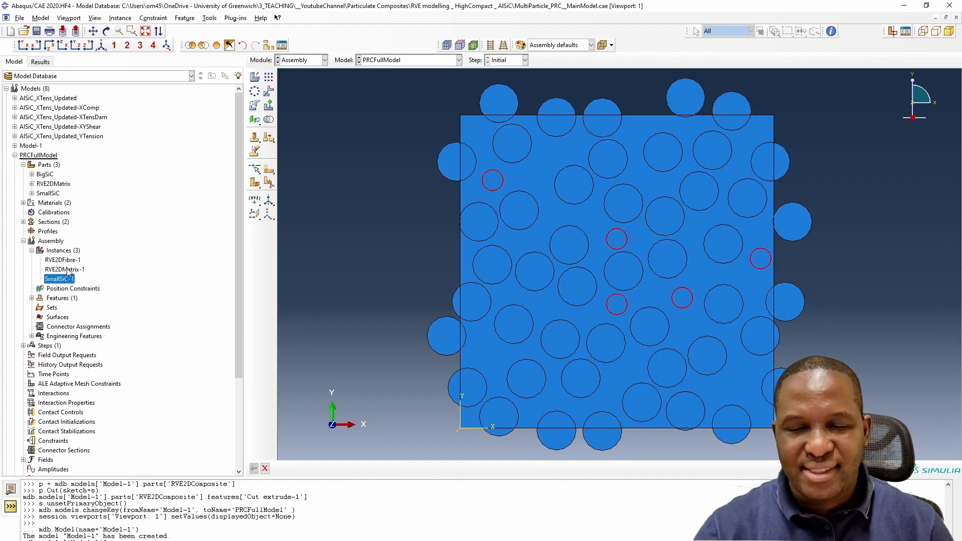
left_click(68, 270)
left_click(70, 261)
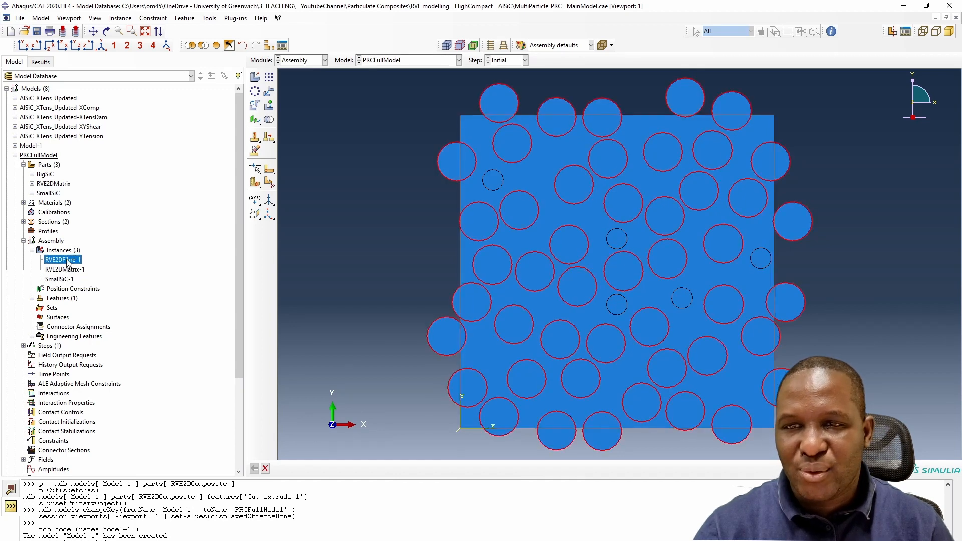
left_click(70, 281, "shift")
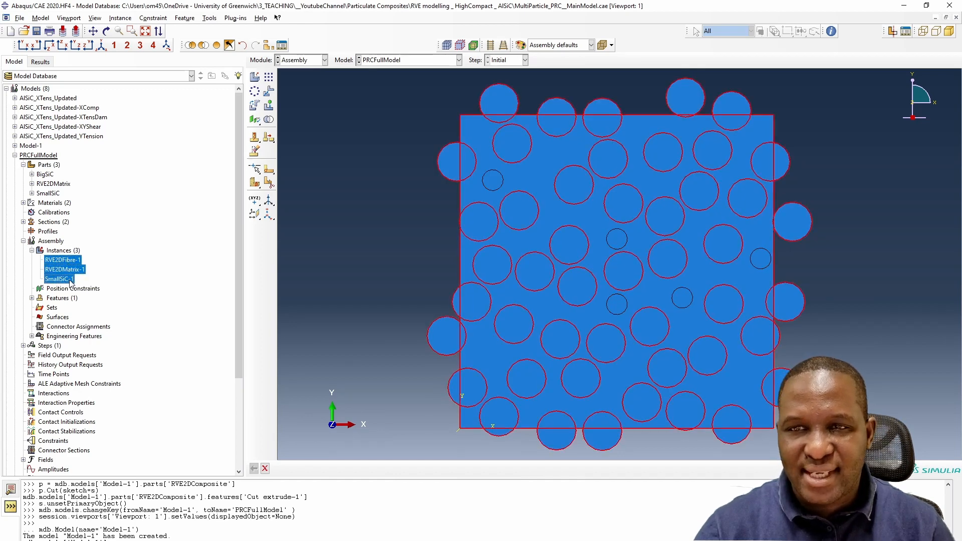
left_click(269, 120)
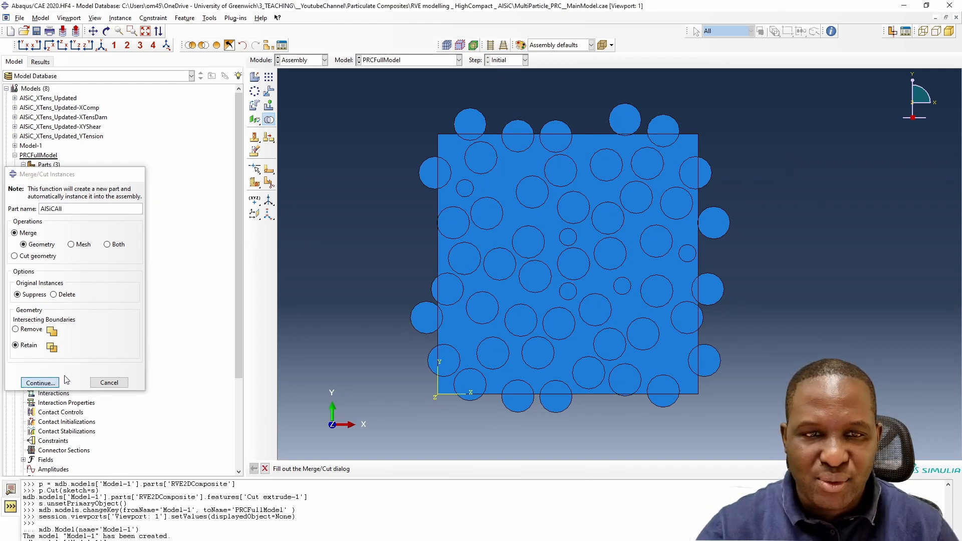
left_click(39, 383)
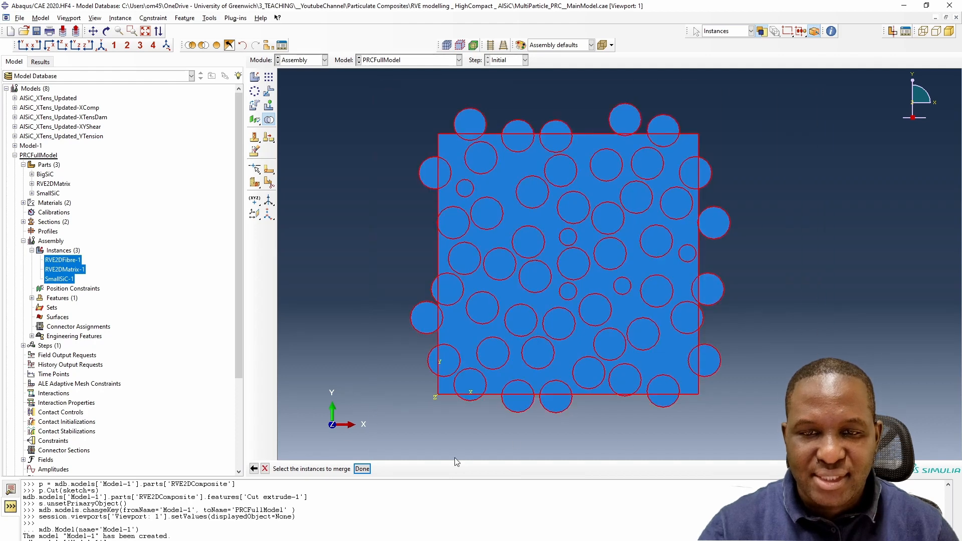
left_click(362, 468)
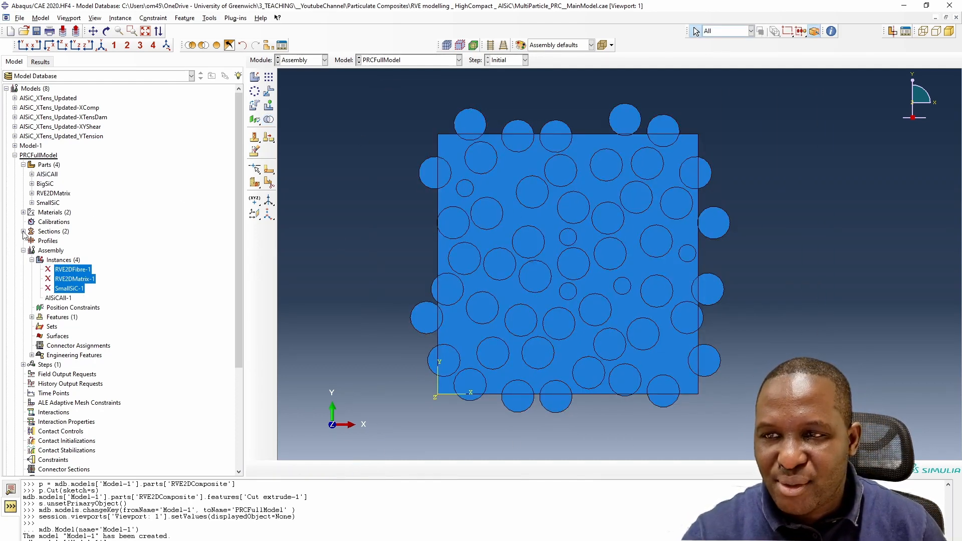
- Open the AlSiCAll part and examine its individual particle and matrix regions
left_click(23, 251)
left_click(48, 175)
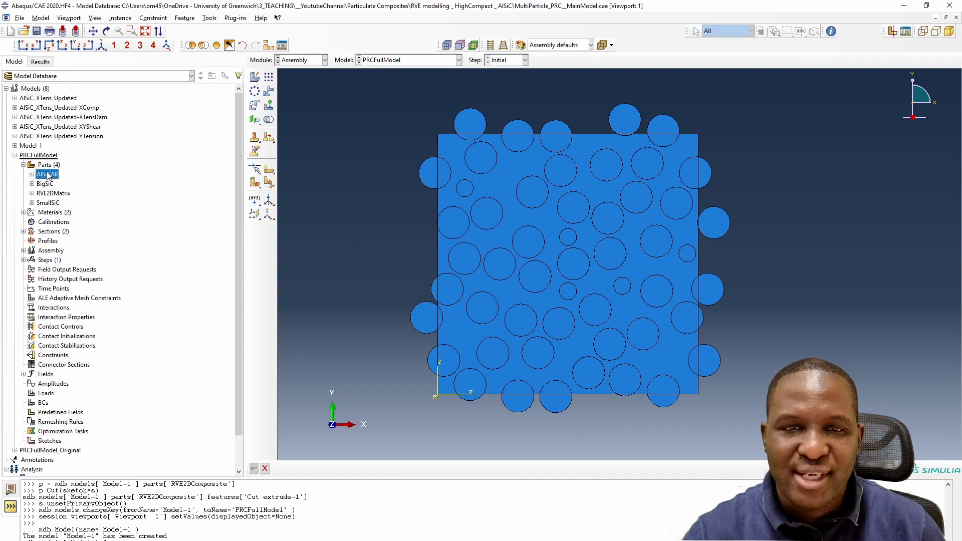
double_click(47, 175)
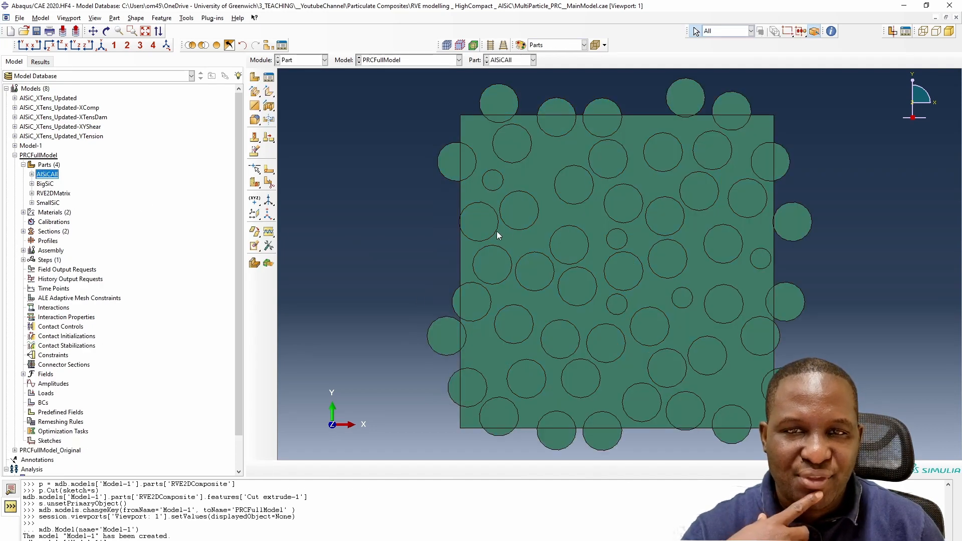
left_click(485, 138)
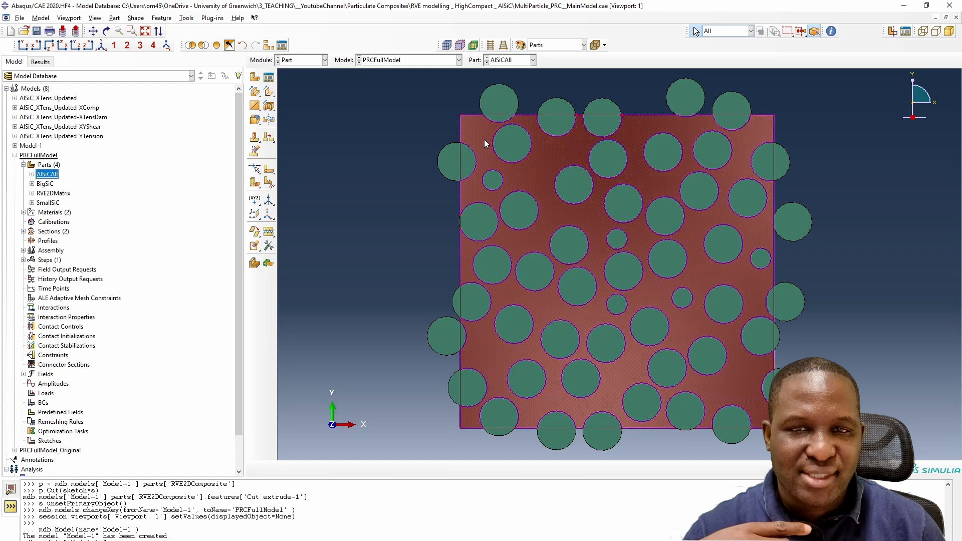
left_click(455, 164)
left_click(468, 160)
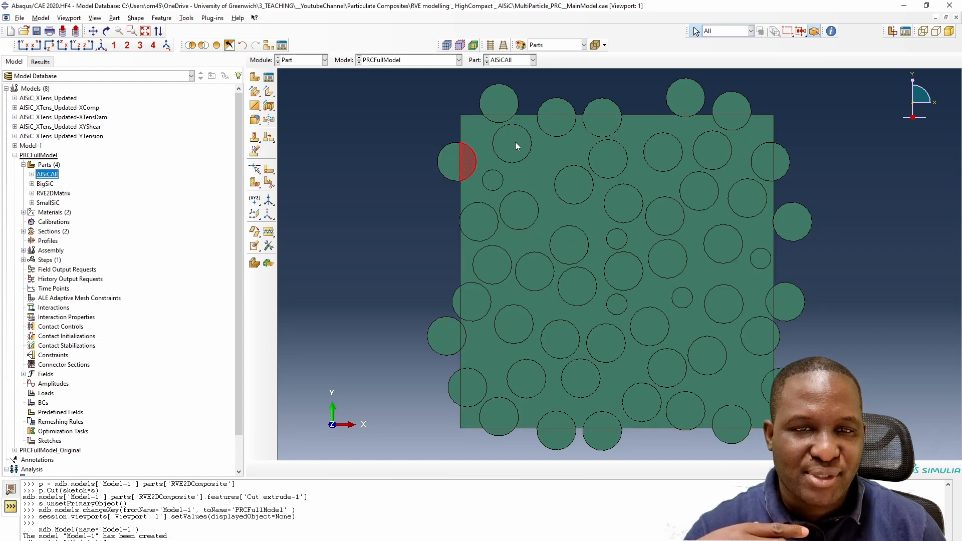
left_click(515, 142)
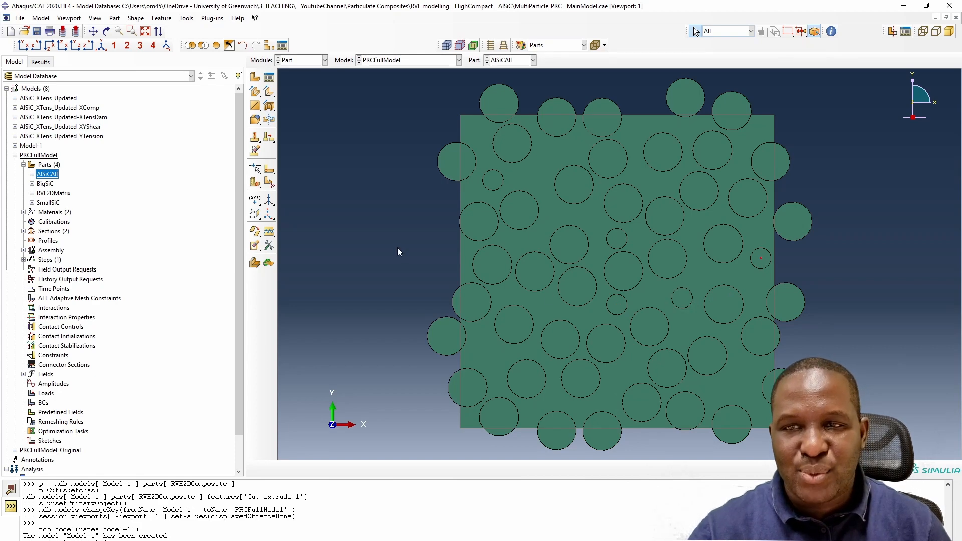
- Cut away the particles protruding outside the RVE square with a Cut Extrude between the square boundary and a larger rectangle
left_click(268, 106)
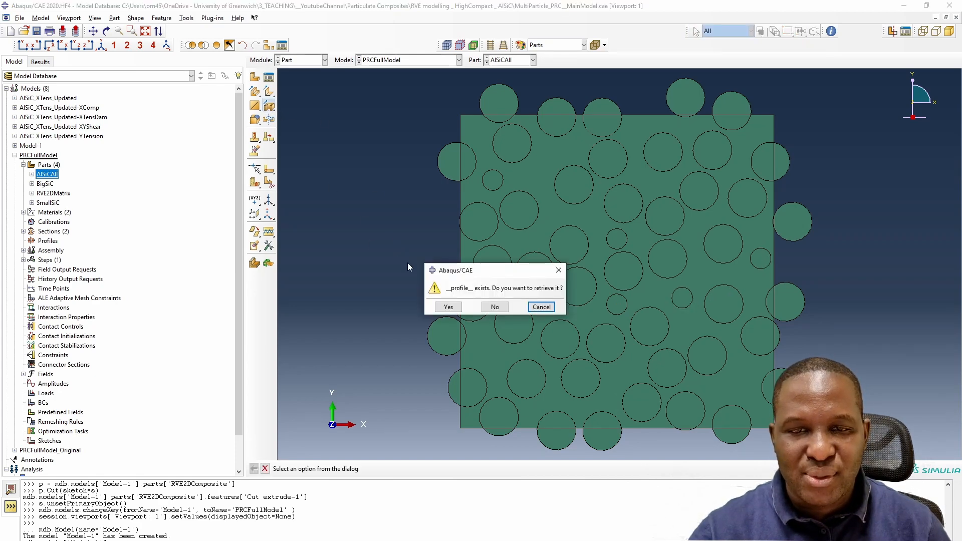
left_click(502, 307)
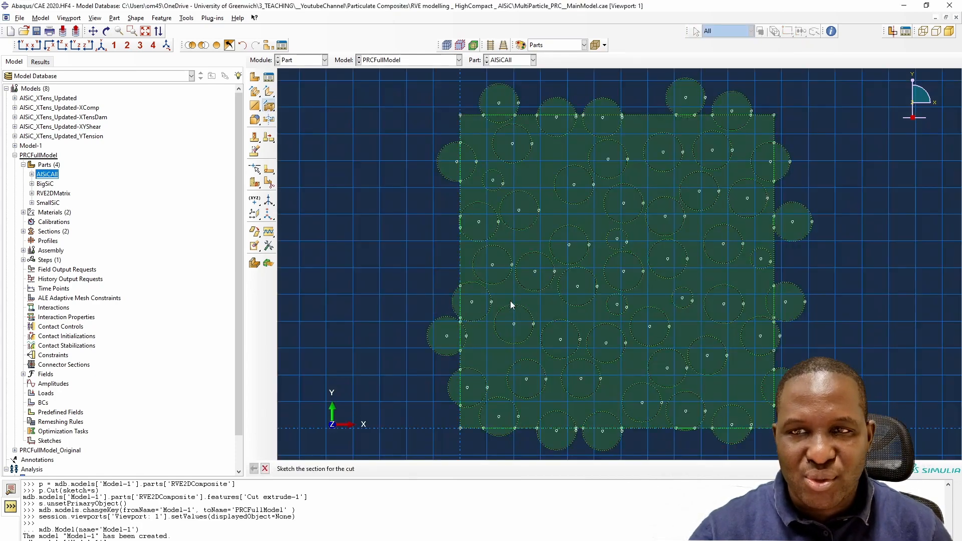
scroll(399, 187, "down", 3)
left_click(268, 93)
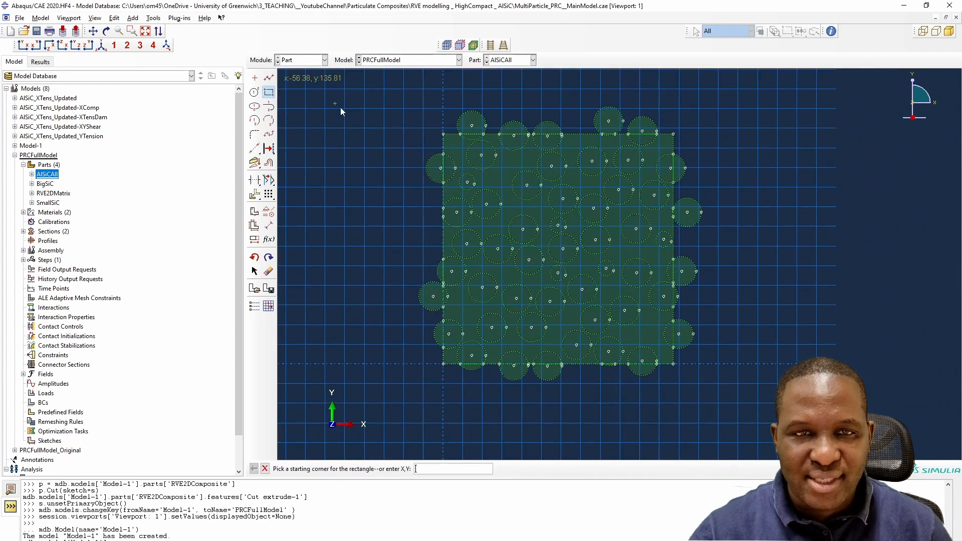
left_click(443, 364)
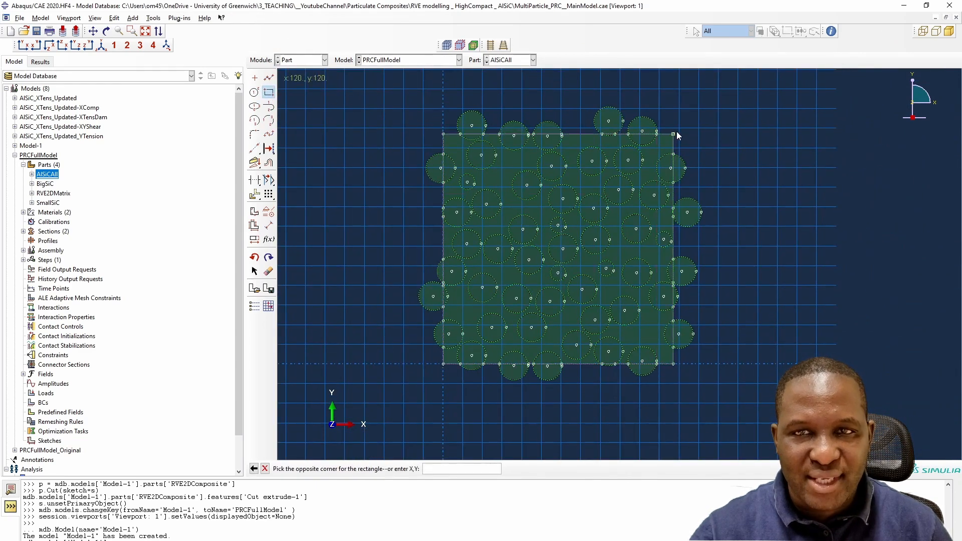
left_click(673, 134)
left_click(408, 89)
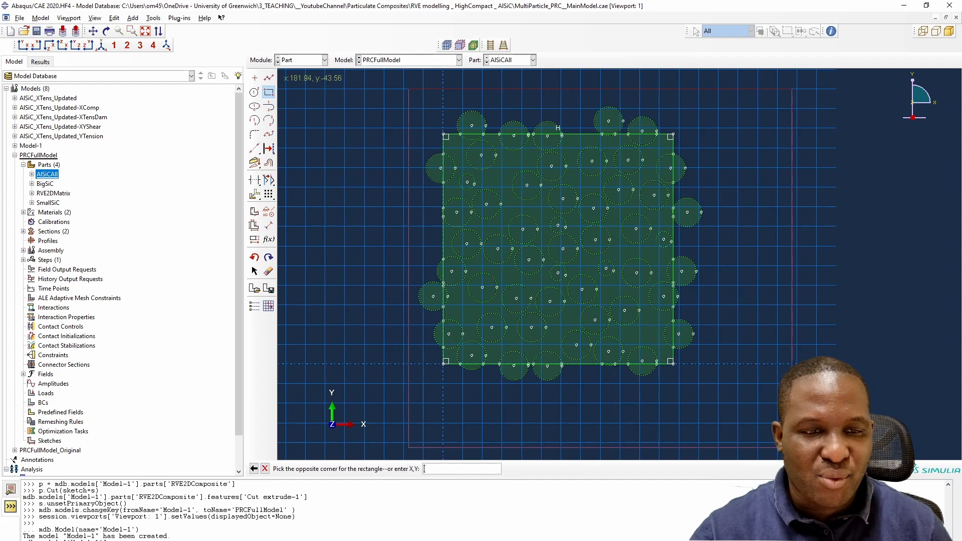
left_click(738, 418)
right_click(808, 346)
left_click(838, 392)
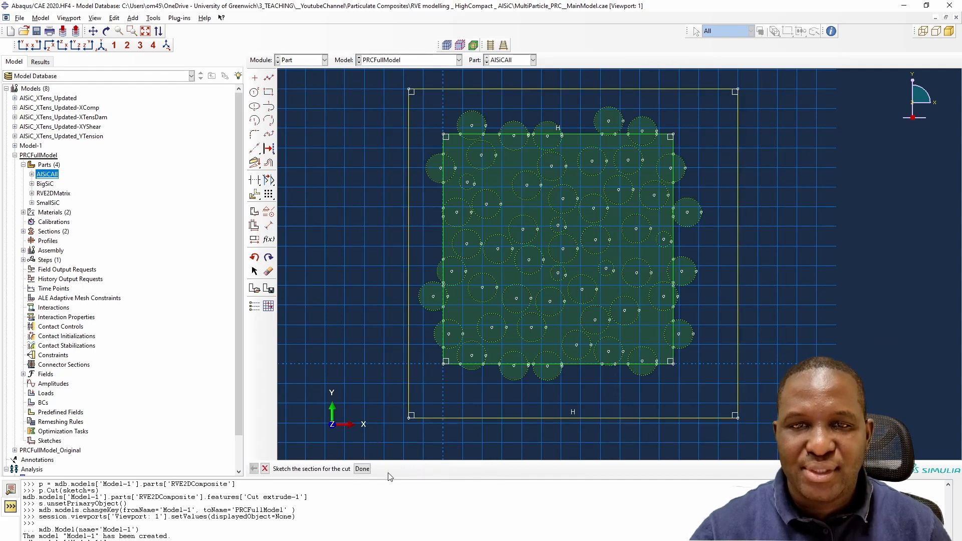
left_click(363, 469)
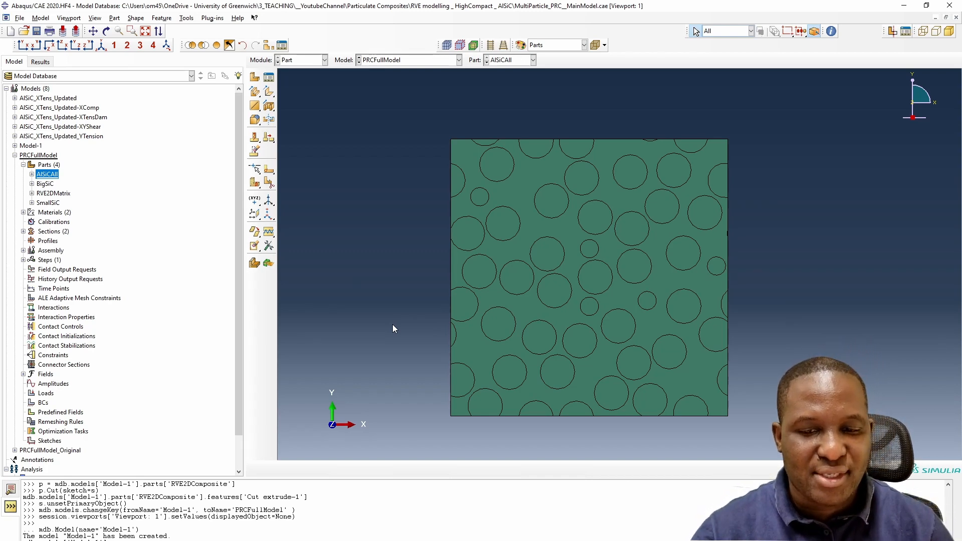
key("alt+Tab")
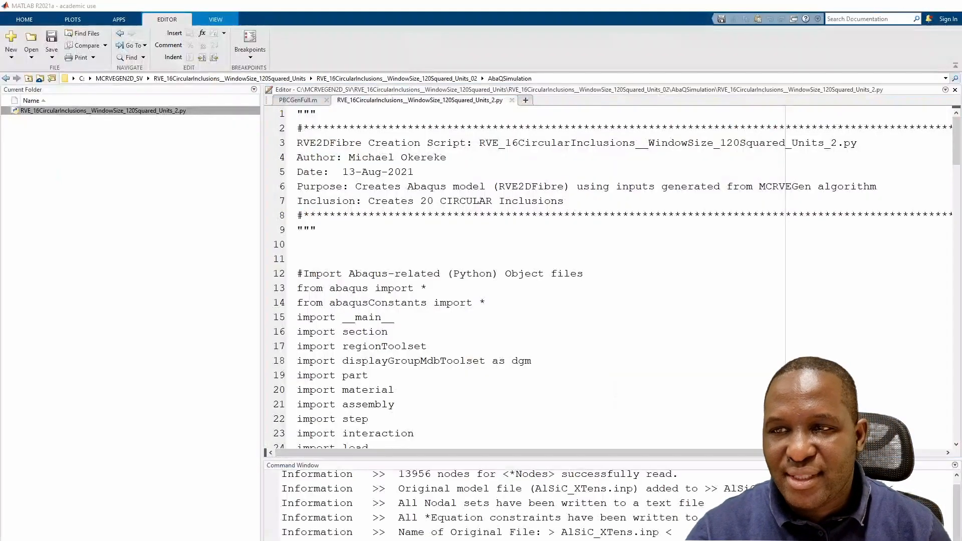
key("alt+Tab")
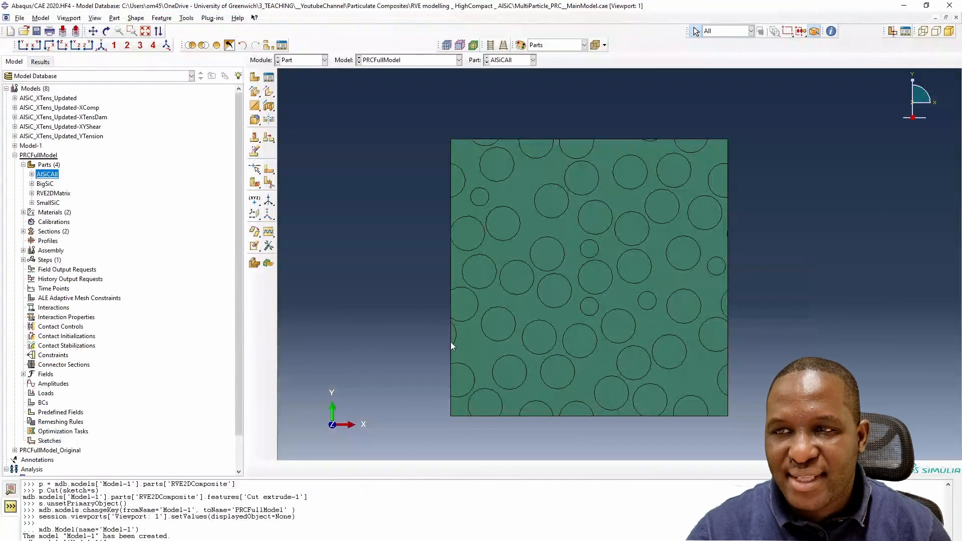
- Open the AlSiCFullModel part in the PRCFullModel_Original model and compare it with the new trimmed RVE
left_click(15, 156)
left_click(15, 165)
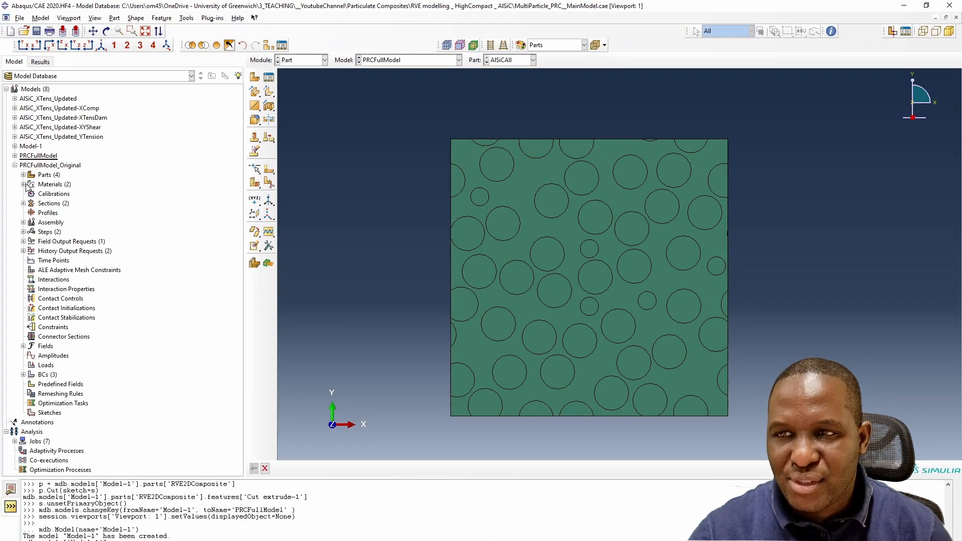
left_click(23, 175)
left_click(48, 184)
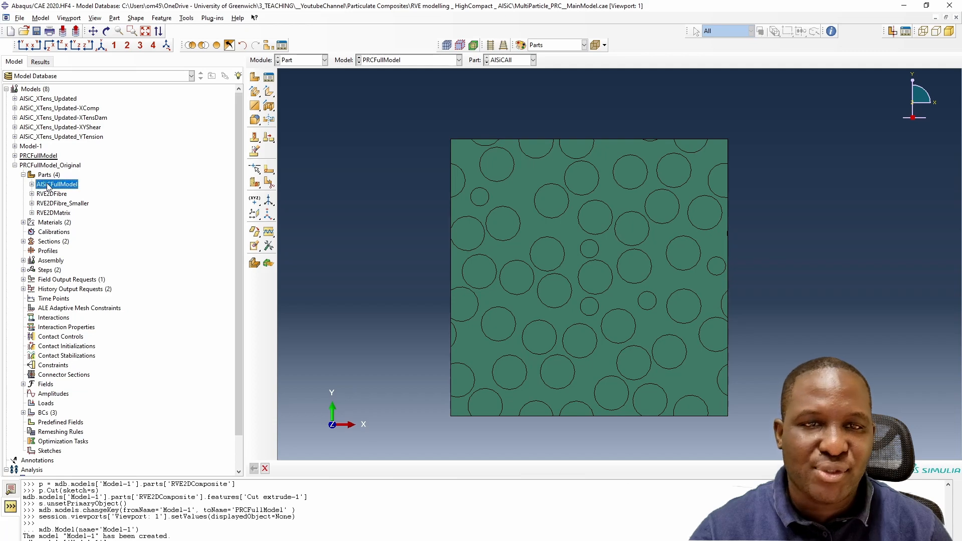
double_click(48, 185)
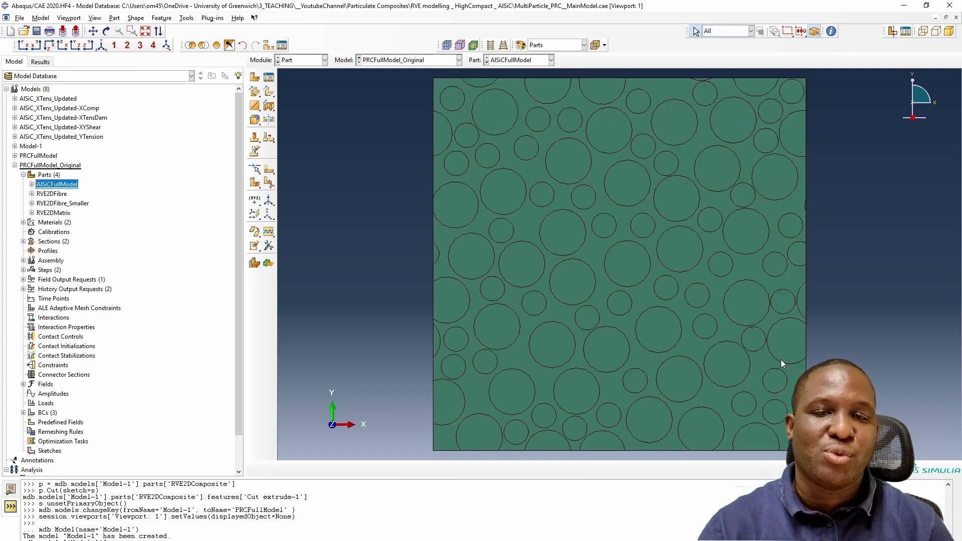
scroll(867, 320, "up", 2)
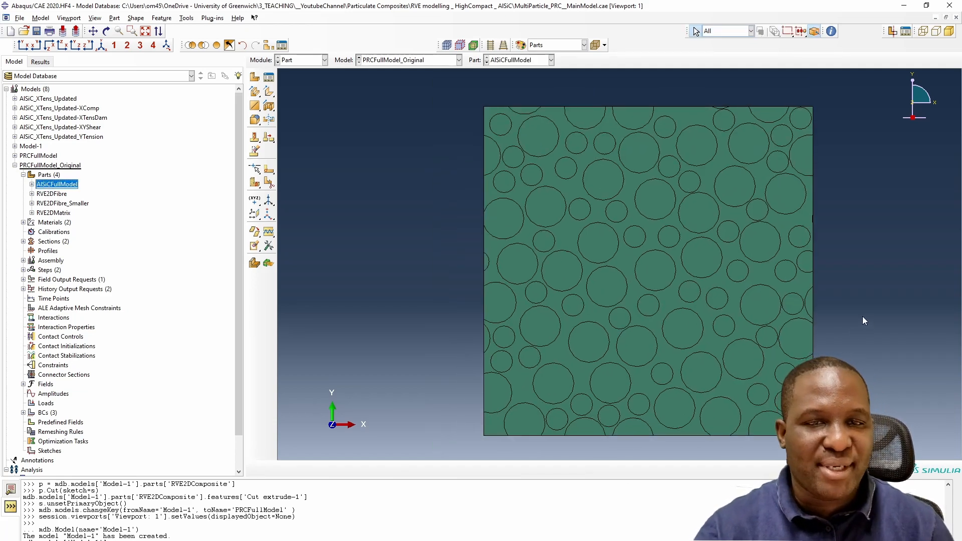
left_click(660, 202)
left_click(603, 245)
left_click(635, 238)
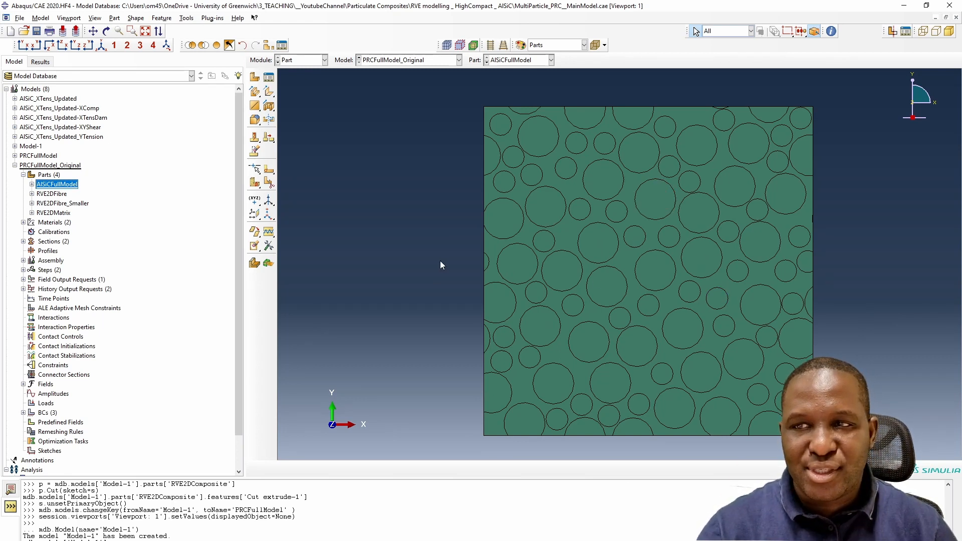
left_click(15, 165)
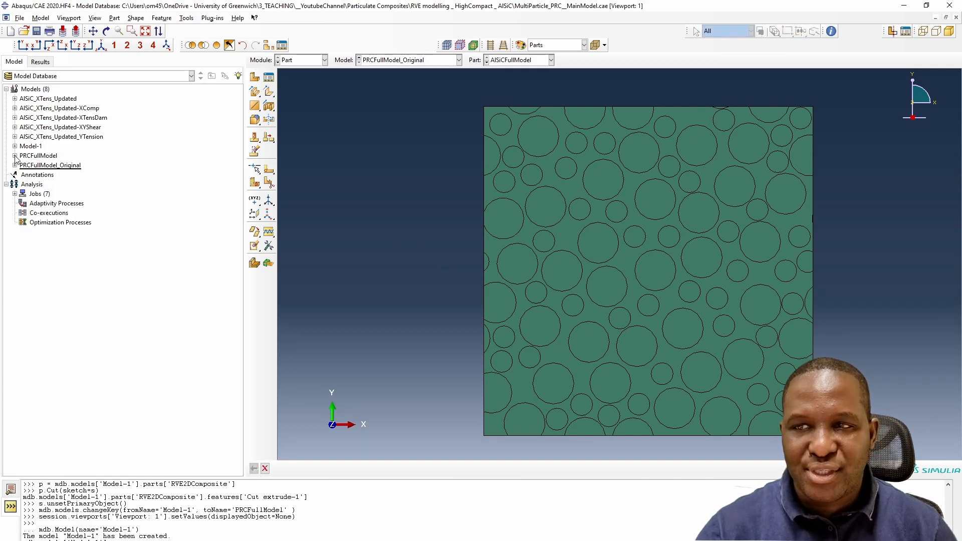
left_click(15, 156)
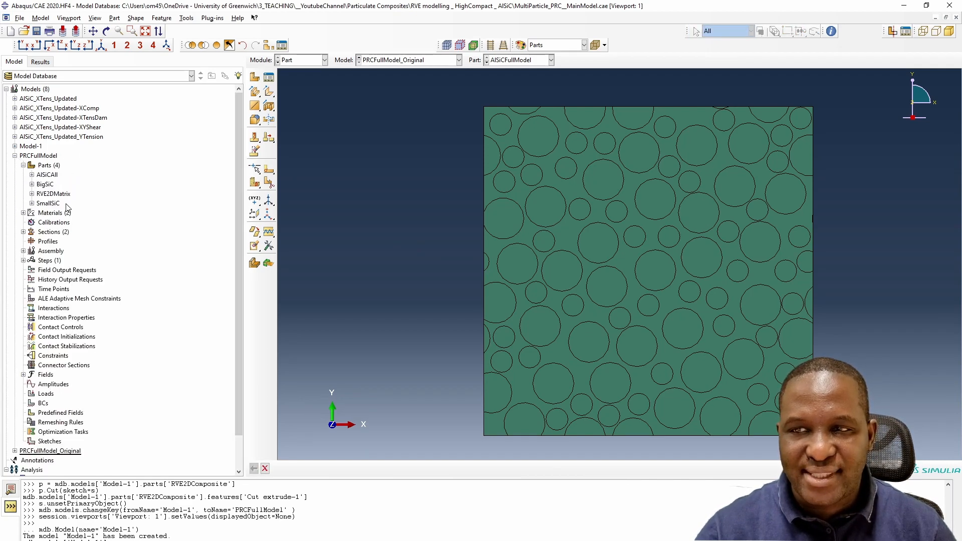
- Open the fibre material for editing and set its description to SiC
double_click(52, 194)
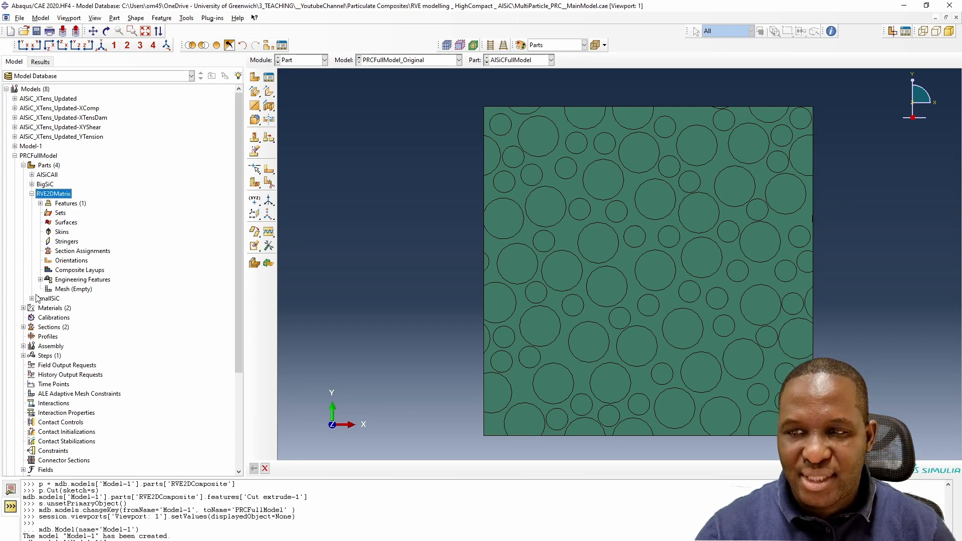
left_click(23, 308)
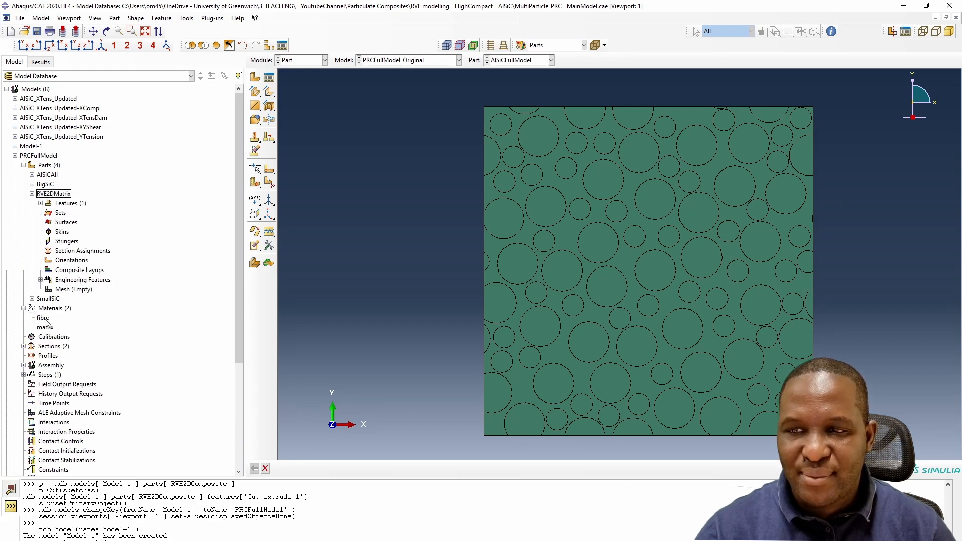
left_click(44, 319)
left_click(46, 328)
left_click(42, 317)
left_click(47, 327)
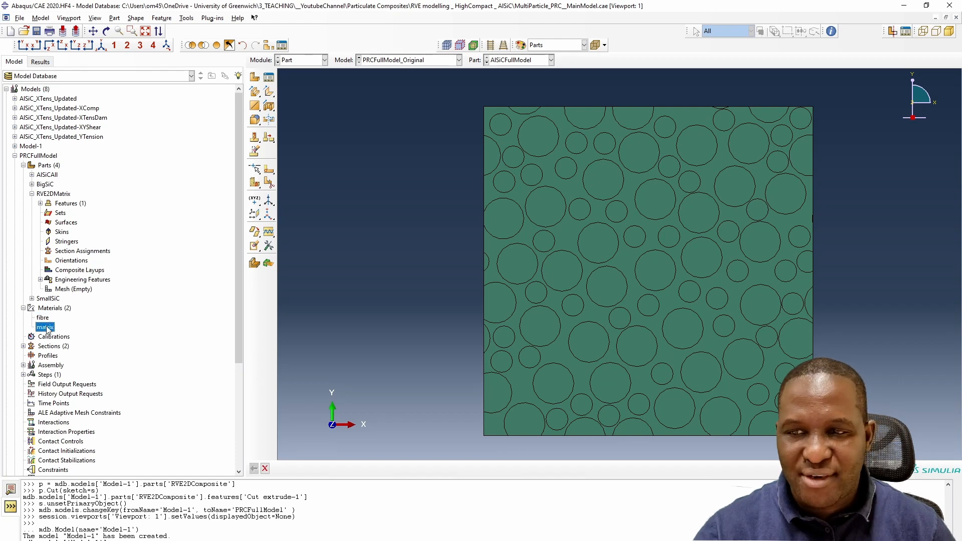
left_click(43, 317)
right_click(44, 319)
left_click(170, 316)
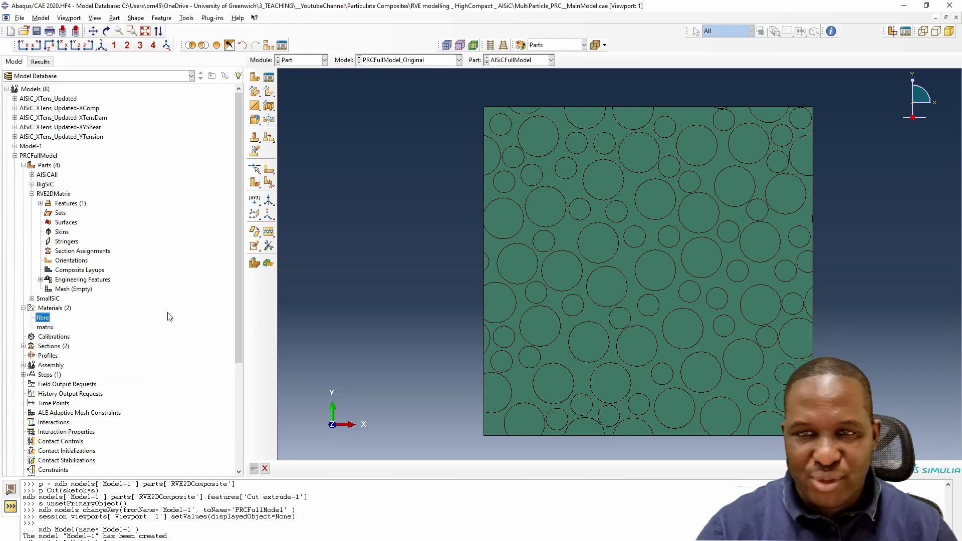
double_click(43, 317)
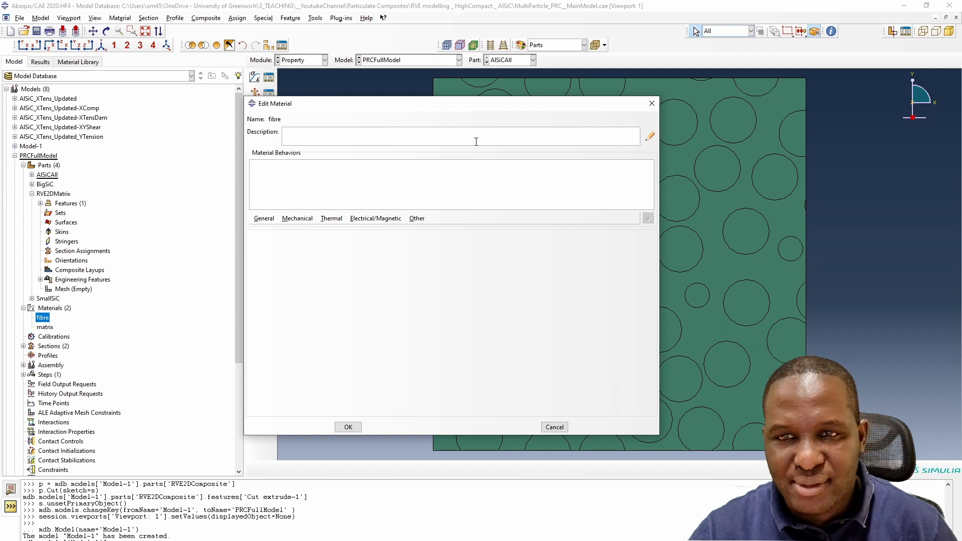
left_click(650, 135)
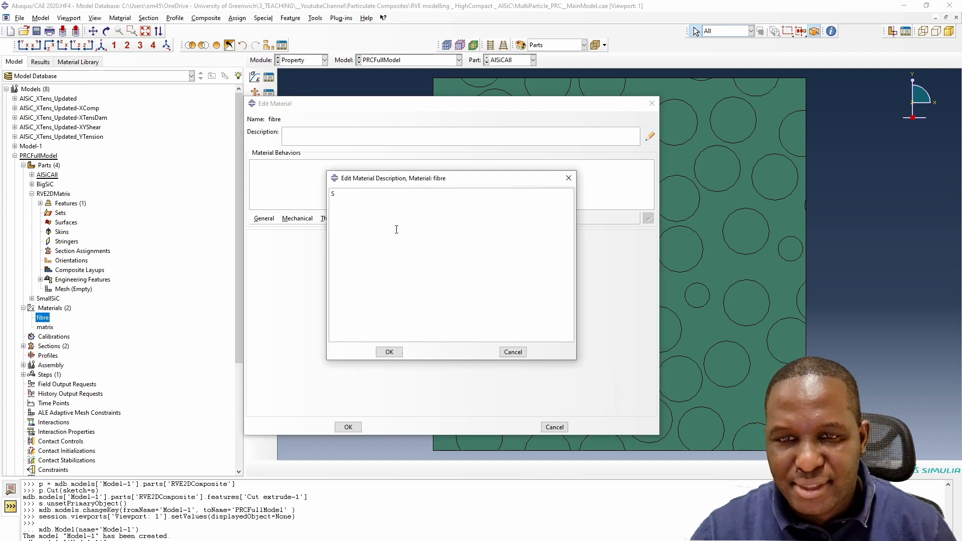
left_click(393, 352)
- Add isotropic elastic behaviour to the fibre material with Young's modulus 470e9 and Poisson's ratio 0.142
left_click(303, 221)
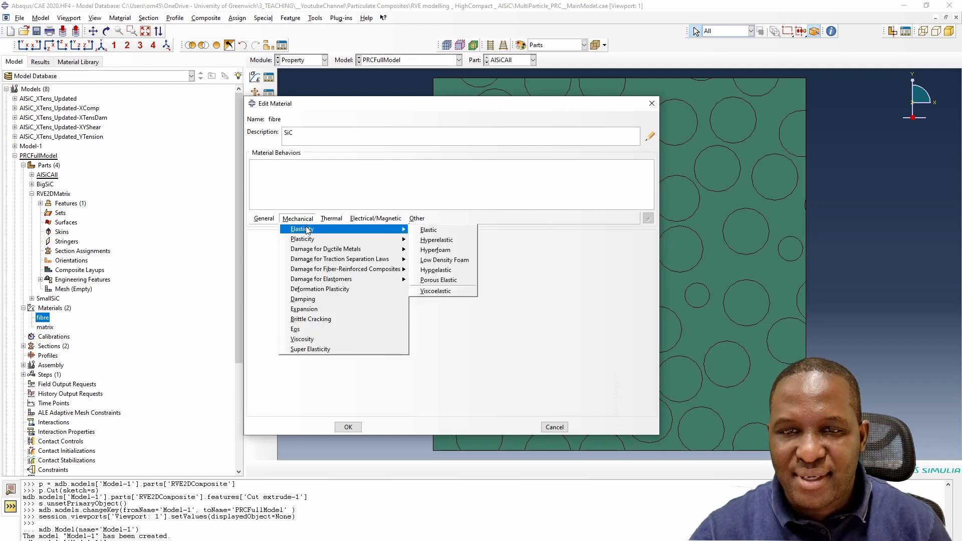
mouse_move(396, 229)
left_click(429, 230)
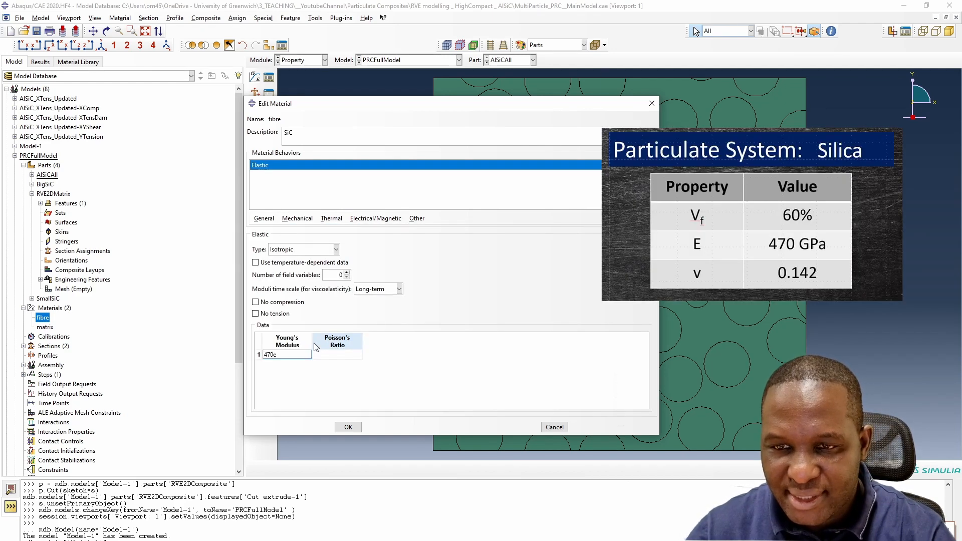
key("Tab")
type("0.")
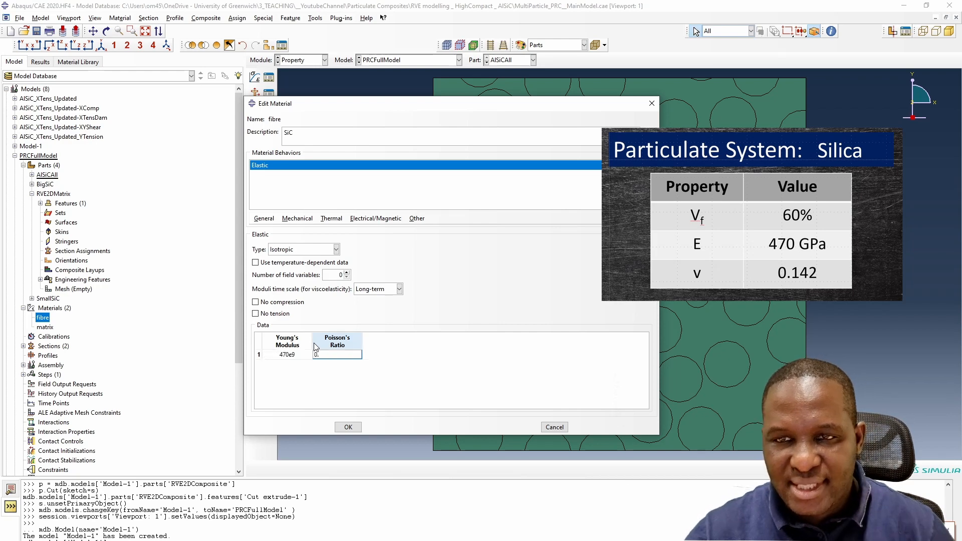
type("142")
- Add a mass density behaviour to the fibre material and save the material
left_click(264, 218)
left_click(273, 229)
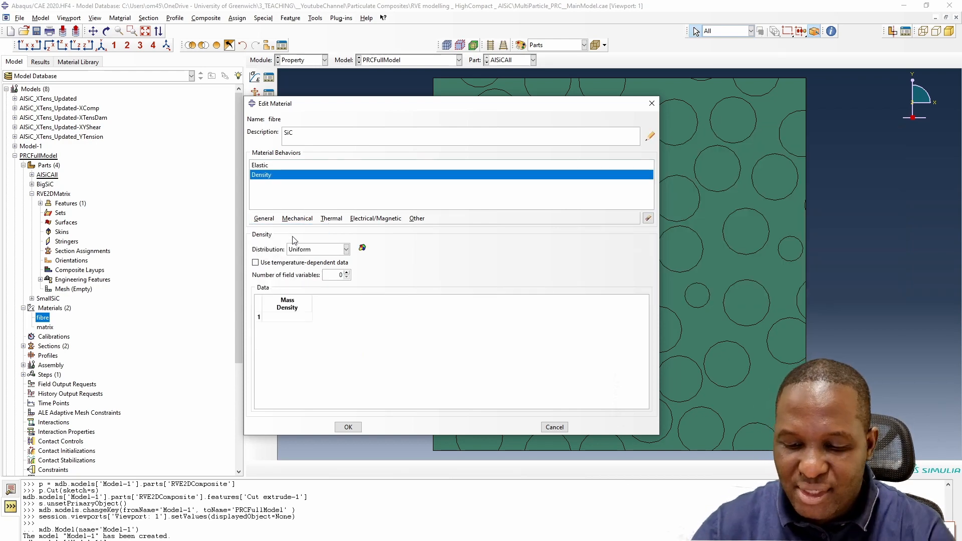
left_click(305, 316)
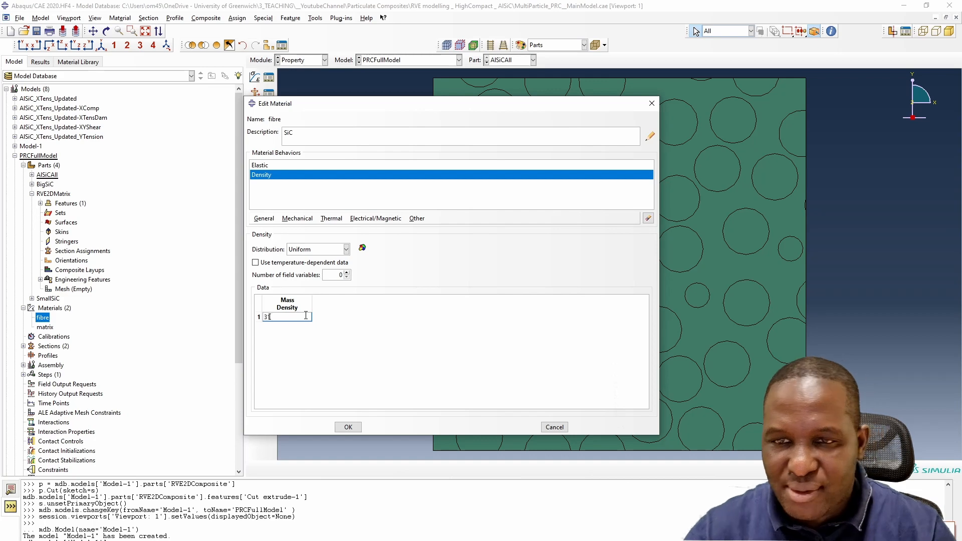
left_click(348, 427)
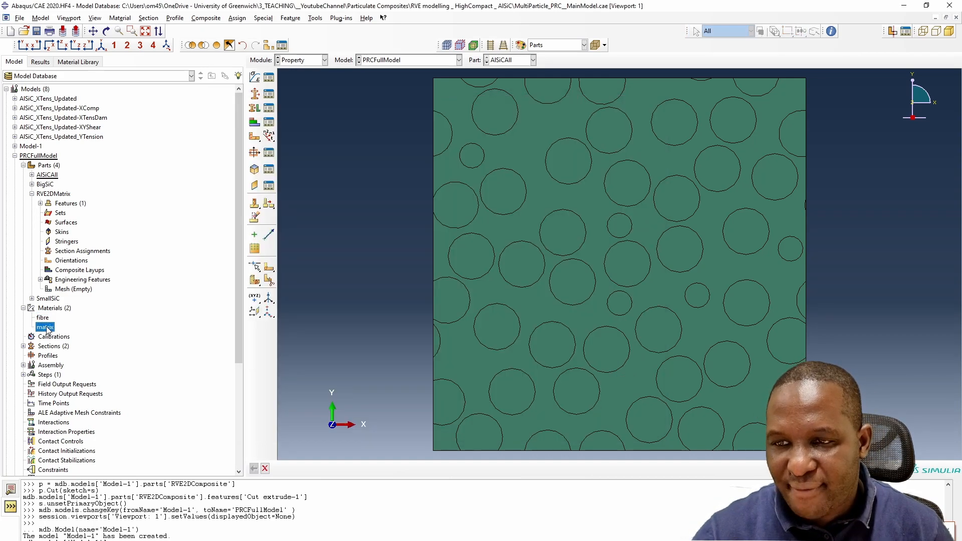
- Open the matrix material for editing and set its description to Aluminium
right_click(44, 327)
left_click(70, 333)
left_click(649, 136)
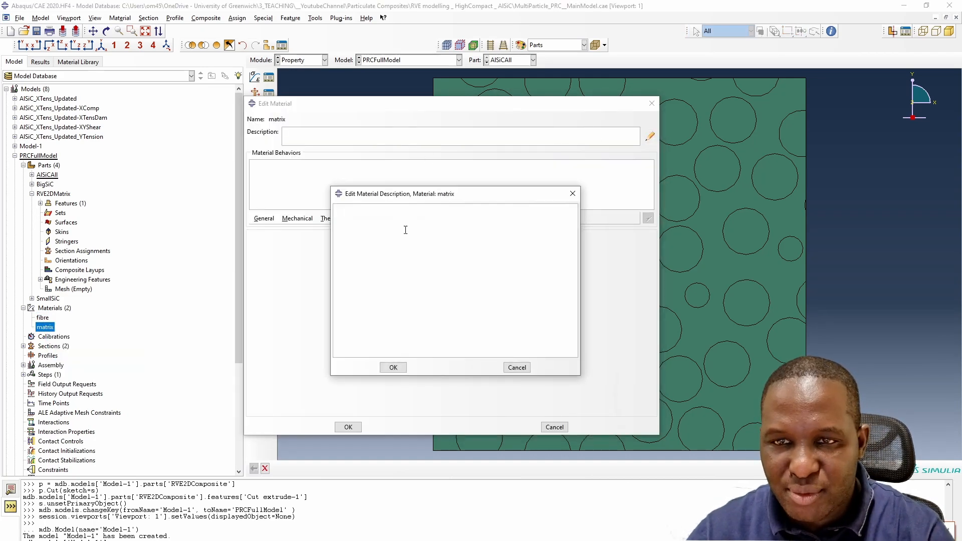
type("Aluminium")
left_click(393, 367)
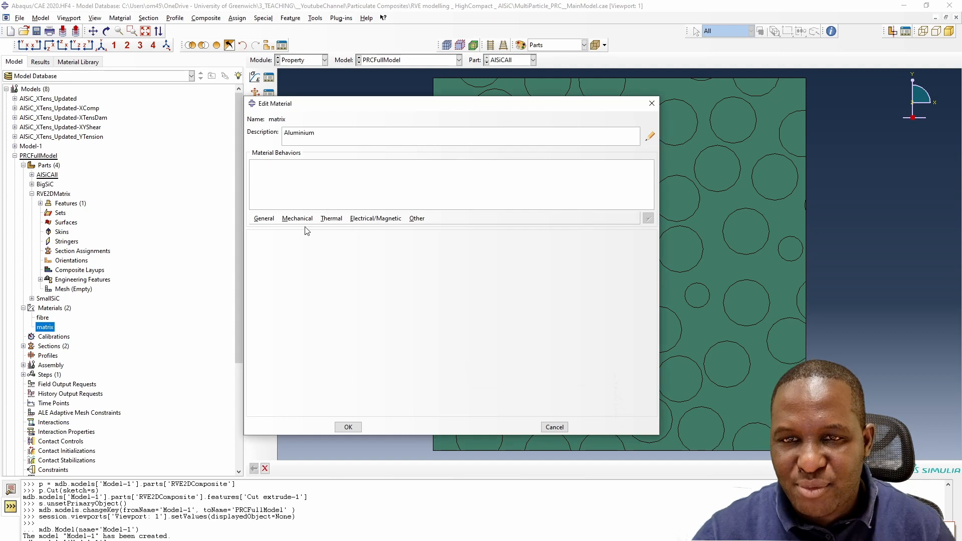
- Add elastic behaviour to the matrix material with Young's modulus 62.59e9 and its Poisson's ratio
left_click(297, 218)
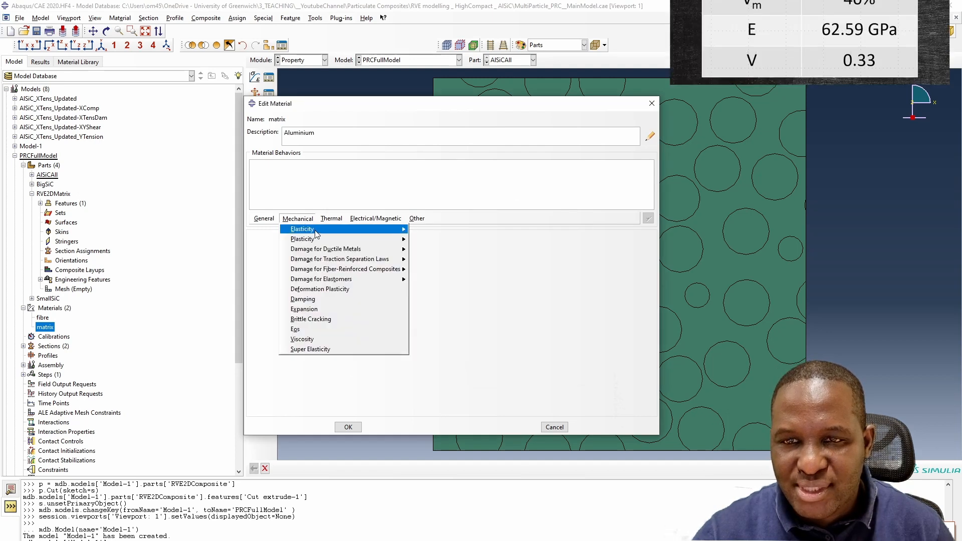
mouse_move(369, 233)
left_click(429, 230)
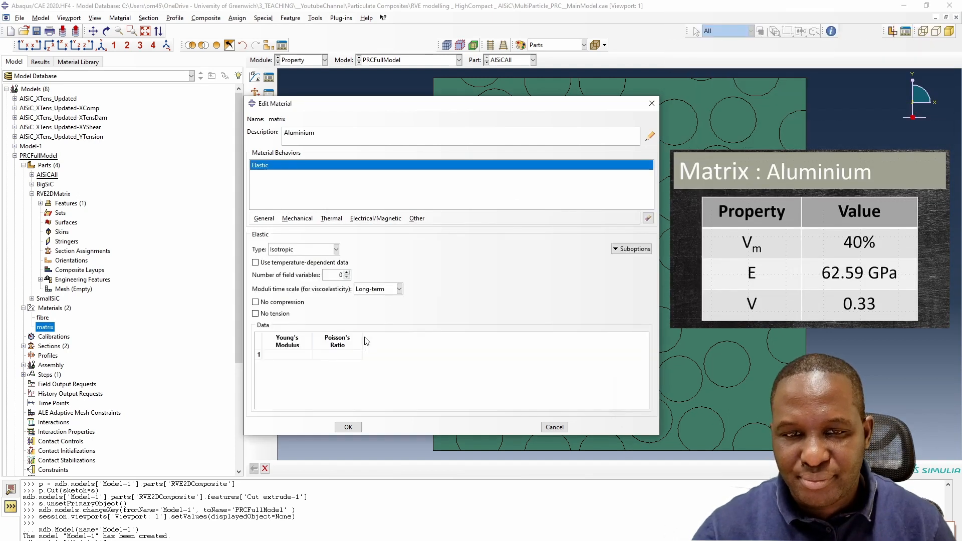
left_click(291, 355)
type("62.5")
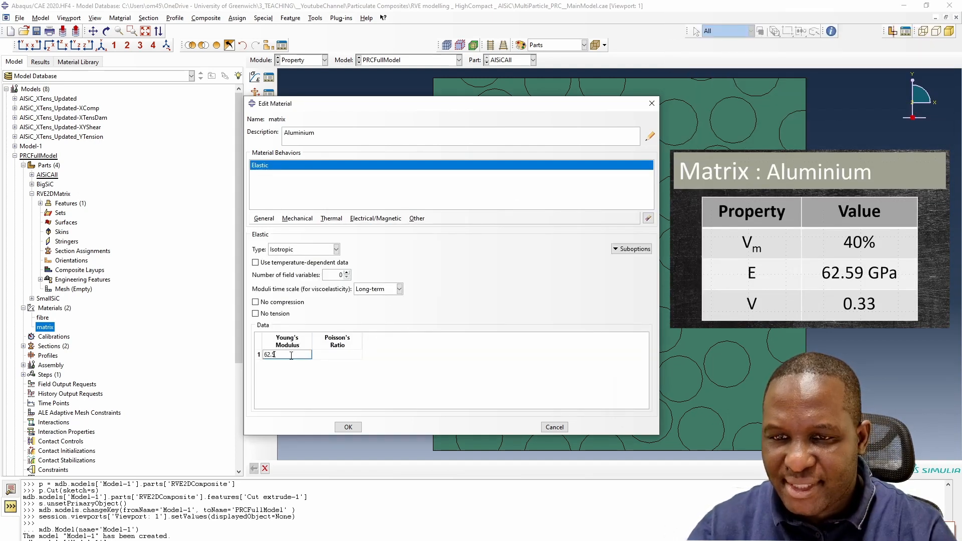
type("9e9")
key("Tab")
type("0")
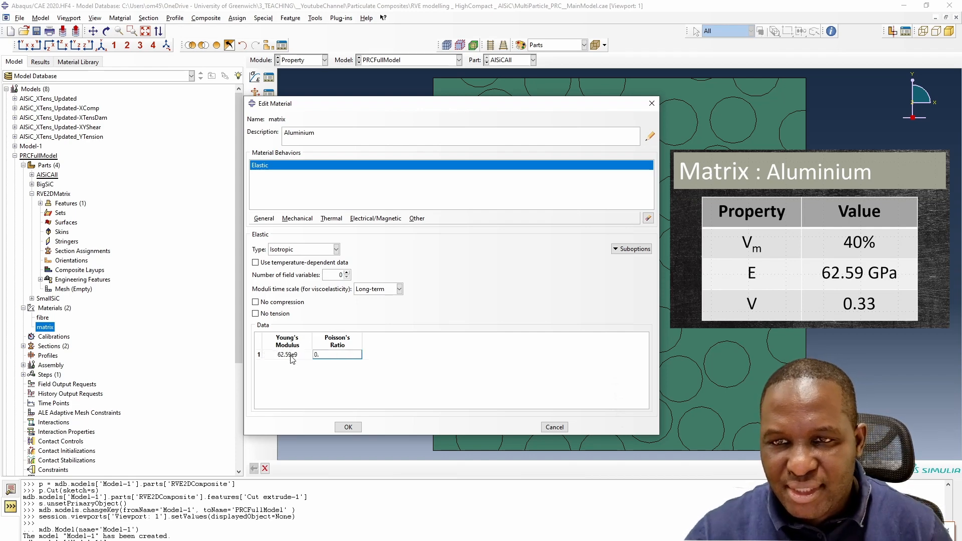
- Add plastic behaviour to the matrix material using Johnson-Cook hardening
left_click(297, 219)
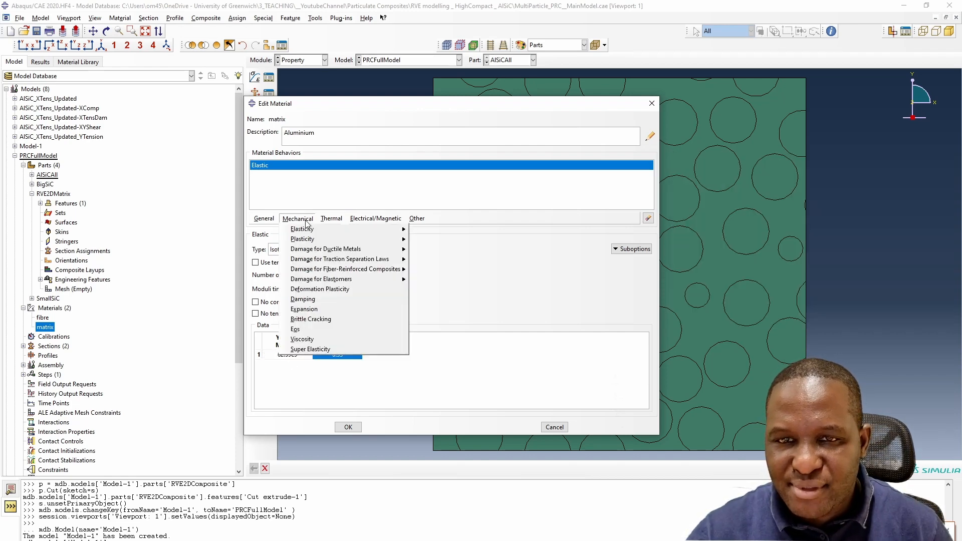
mouse_move(311, 239)
left_click(424, 241)
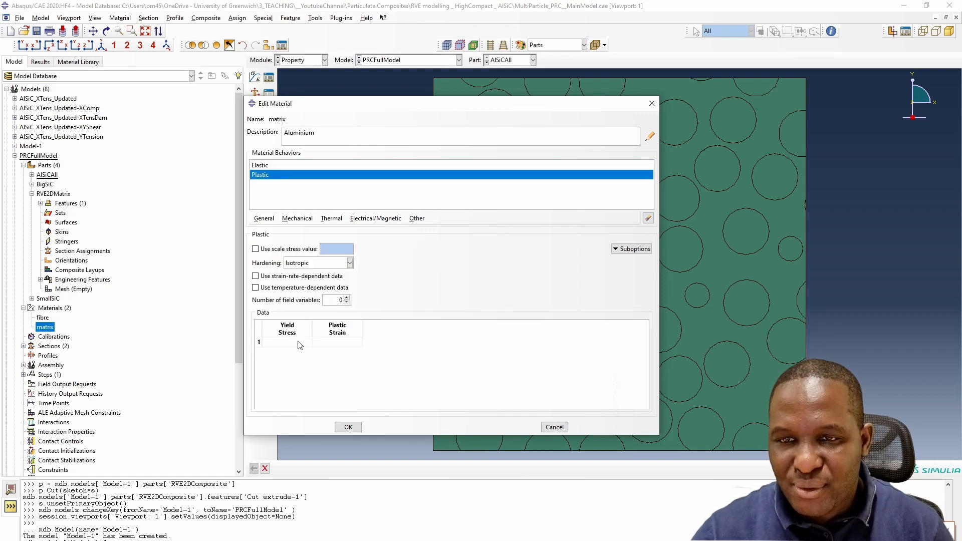
left_click(335, 266)
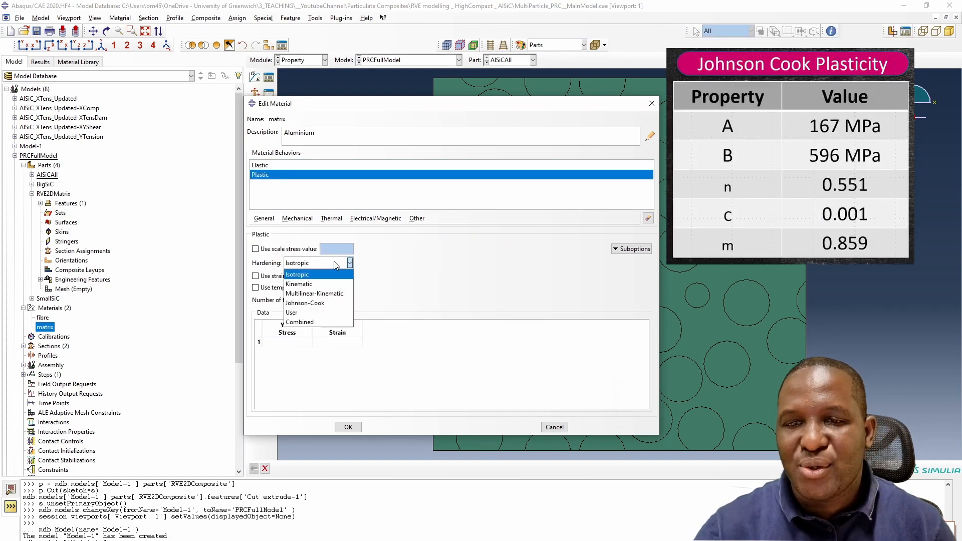
left_click(329, 305)
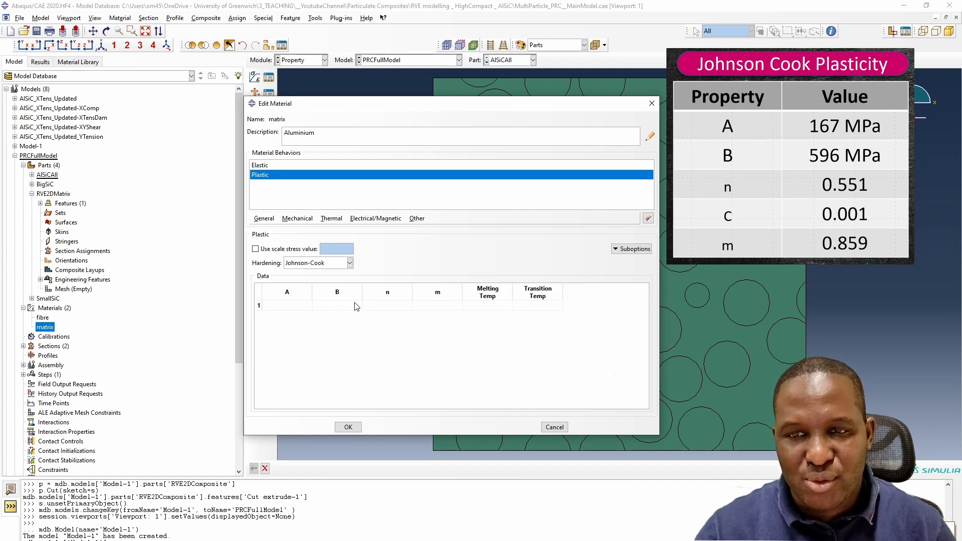
- Enter the Johnson-Cook plasticity parameters: A 167e6, B 596e6, n 0.551, m 0.859, melting temperature 660 and transition temperature 20
left_click(297, 305)
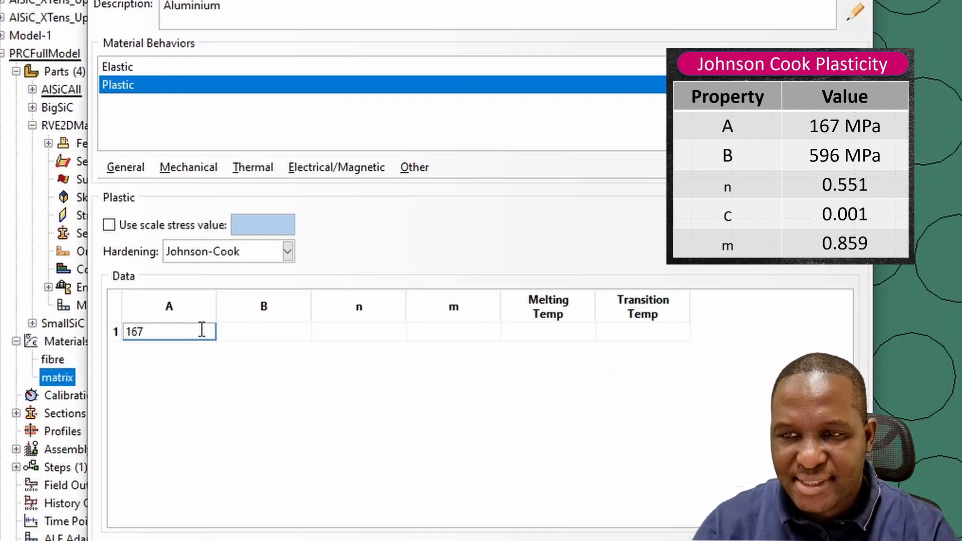
key("Tab")
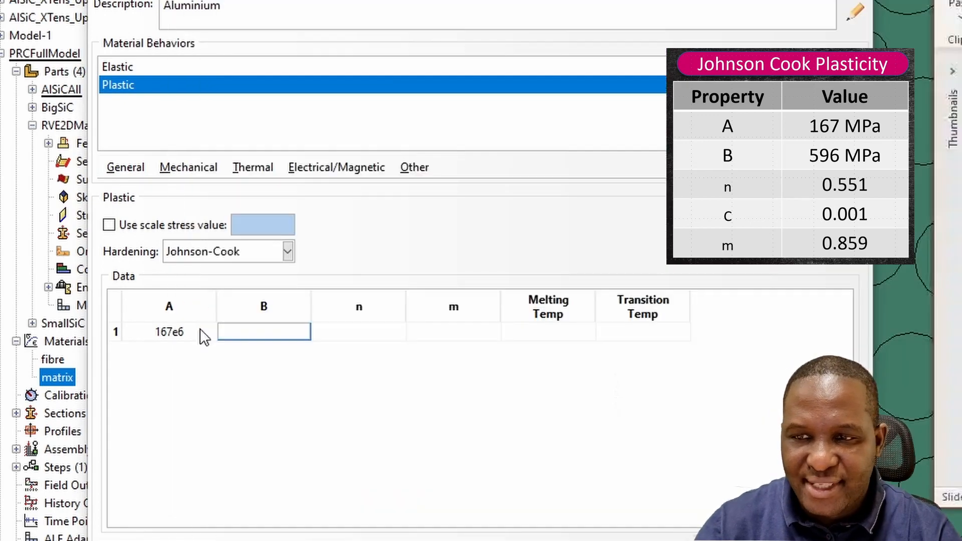
type("5965")
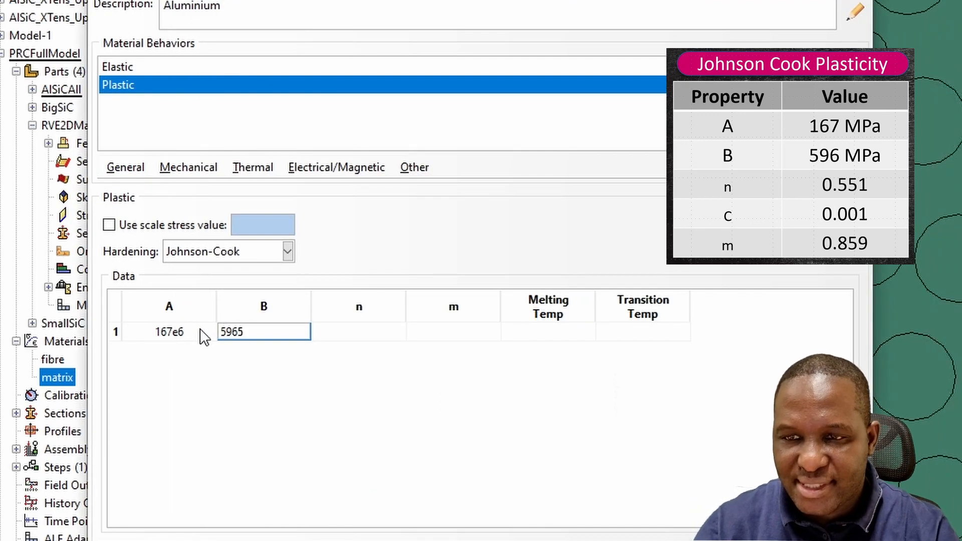
key("BackSpace")
type("e6")
key("Tab")
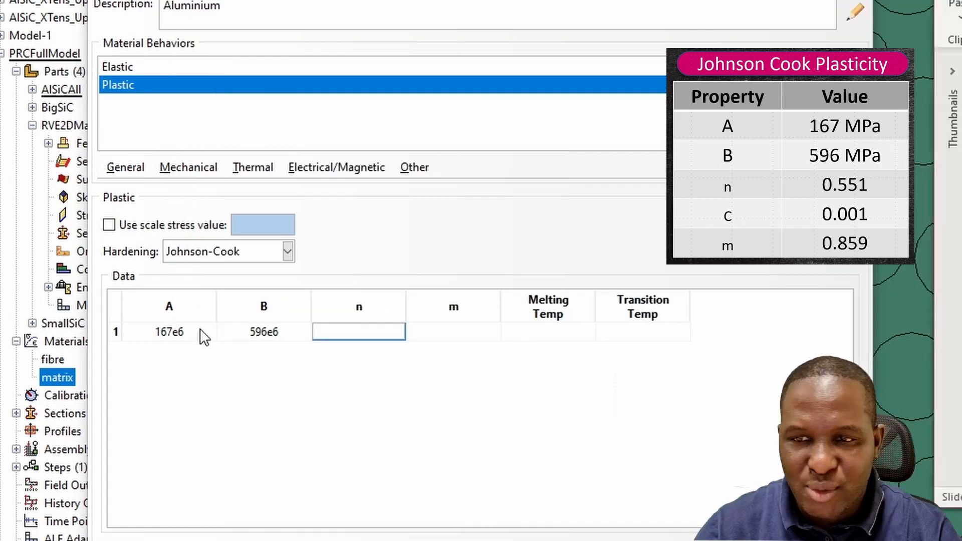
type("0.551")
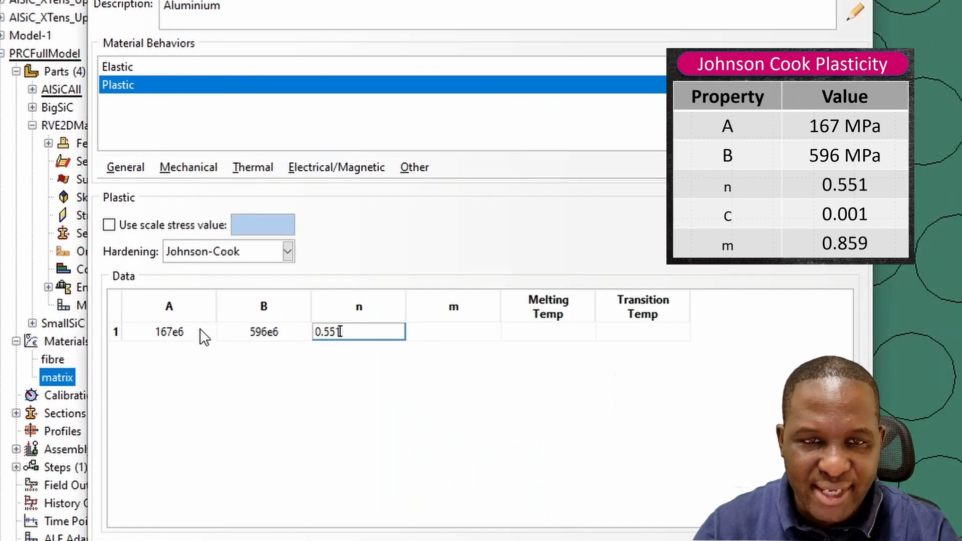
key("Tab")
key("alt+Tab")
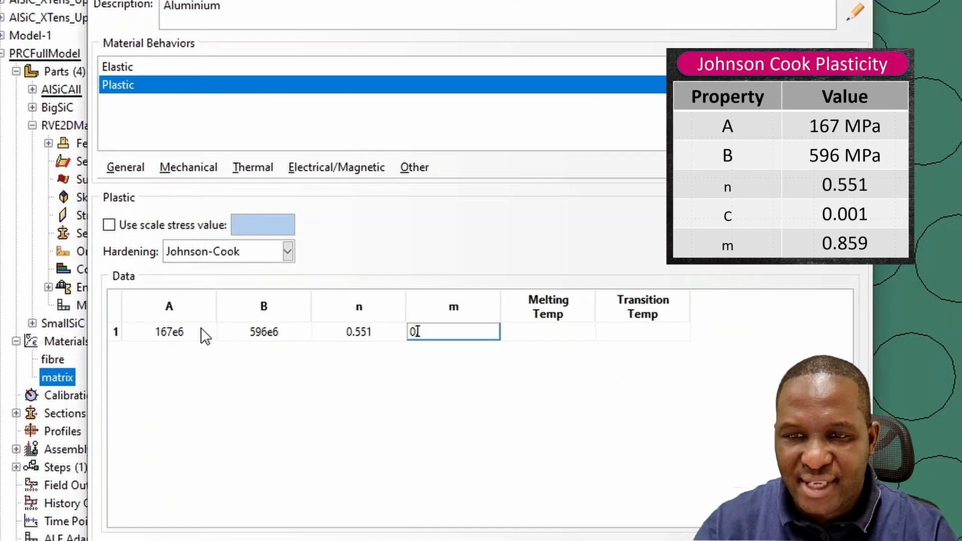
type("0.859")
key("Tab")
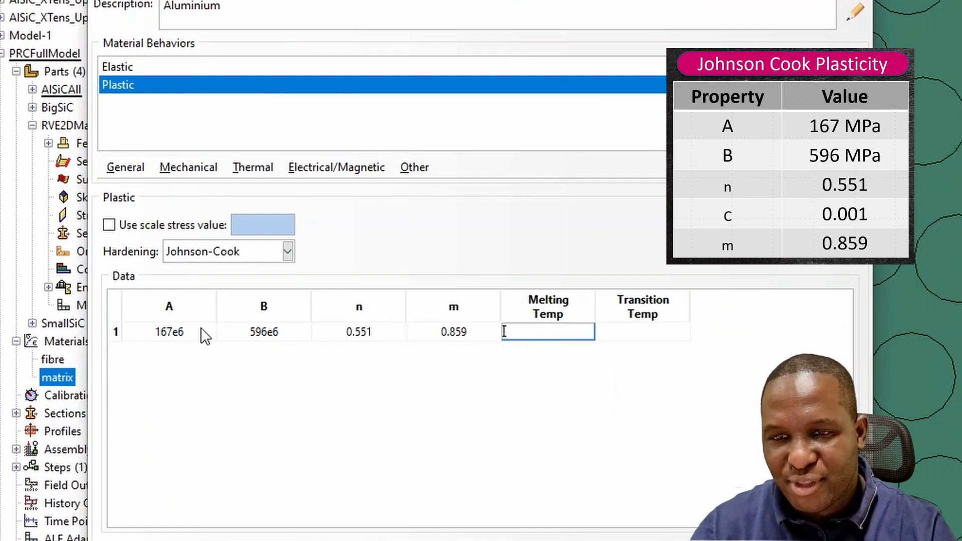
type("660")
key("Tab")
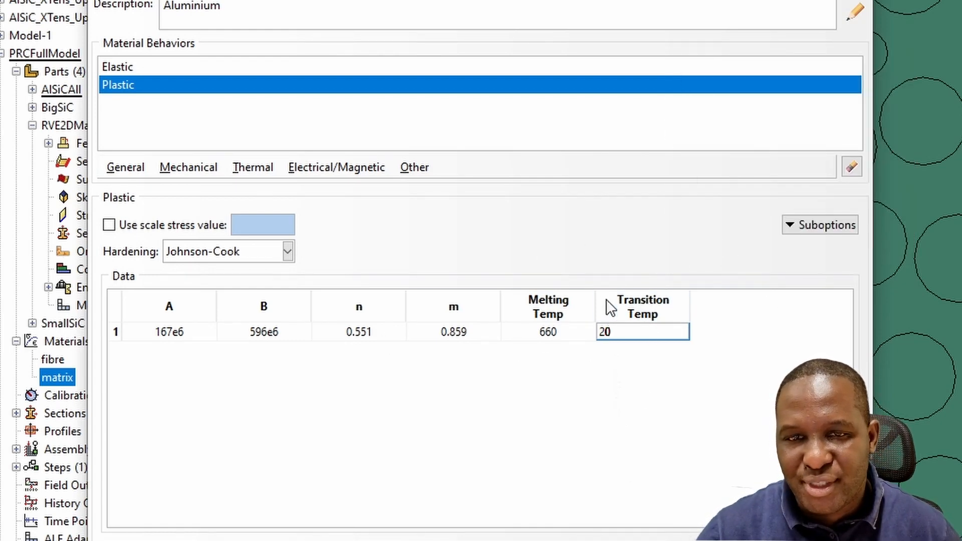
- Add a Rate Dependent suboption with Johnson-Cook hardening, C 0.001 and epsilon dot zero 1
left_click(840, 228)
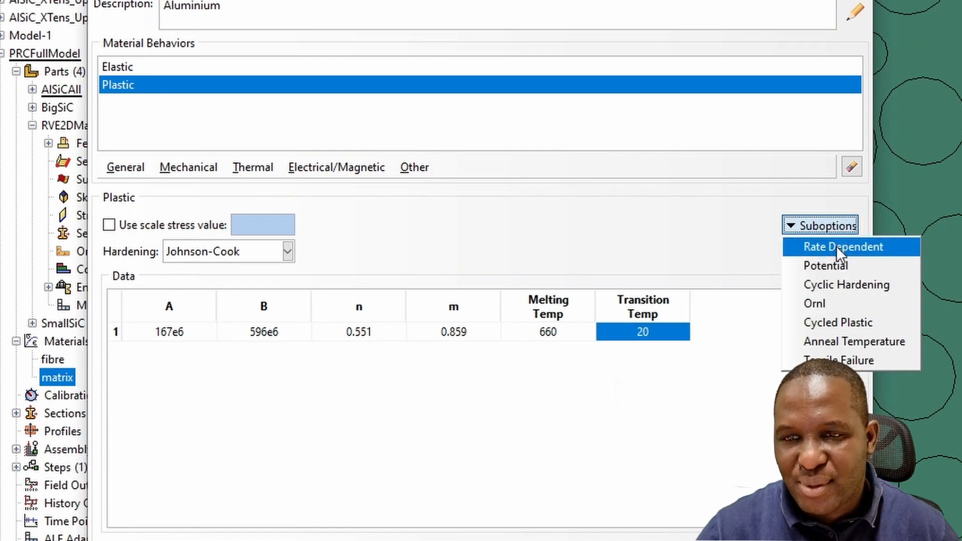
left_click(836, 246)
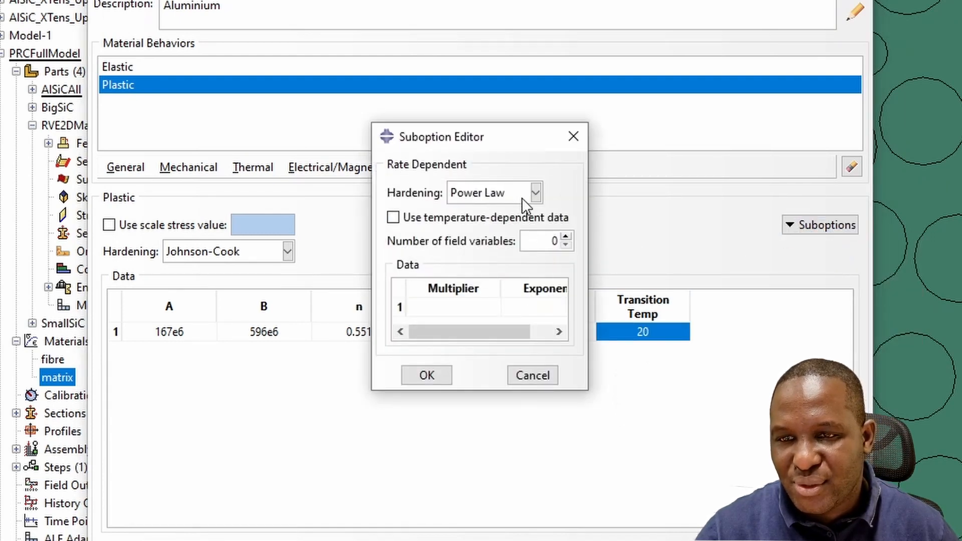
left_click(521, 198)
left_click(510, 250)
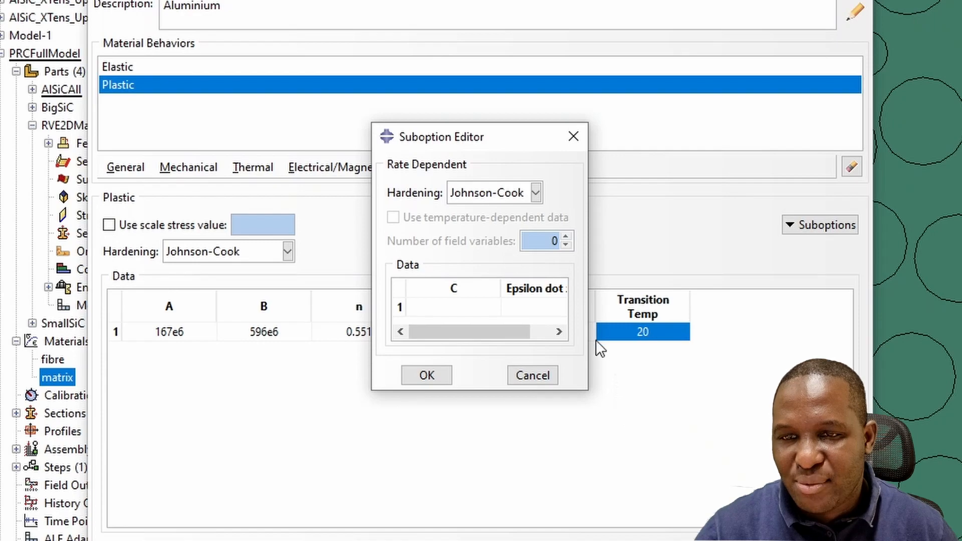
left_click_drag(588, 326, 752, 326)
left_click(476, 308)
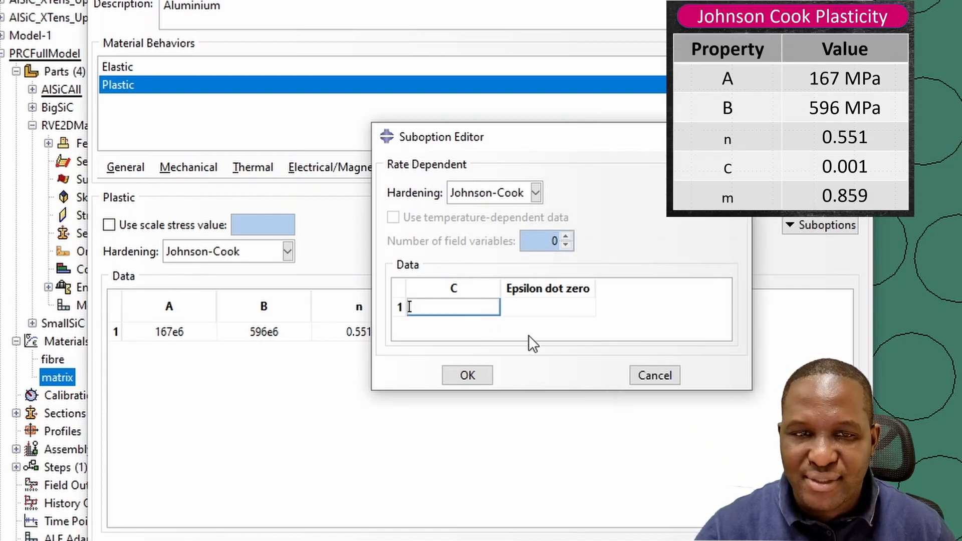
key("alt+Tab")
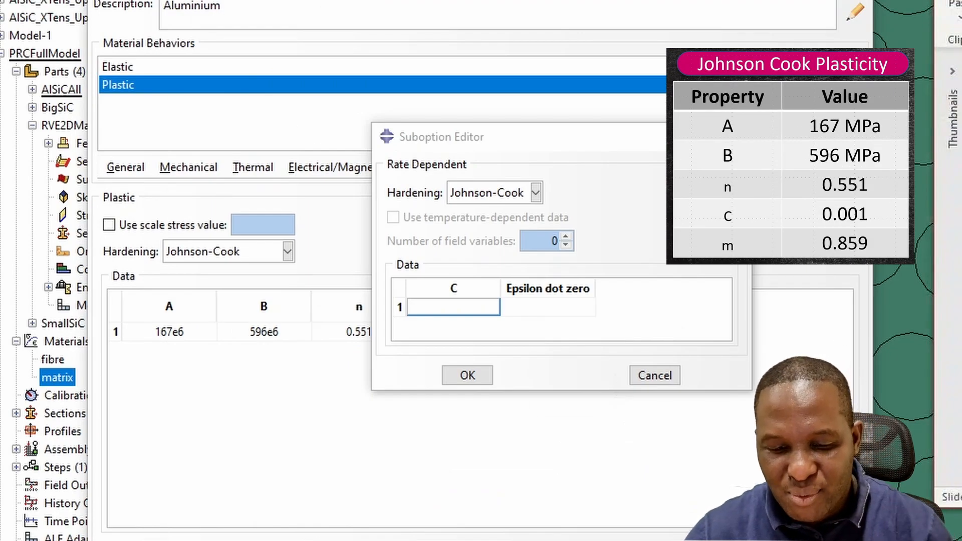
key("alt+Tab")
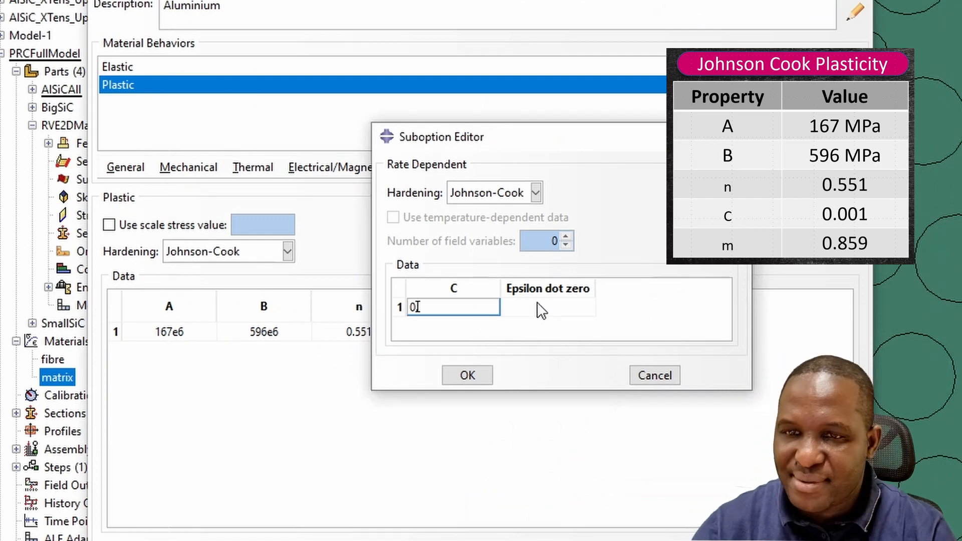
left_click(539, 306)
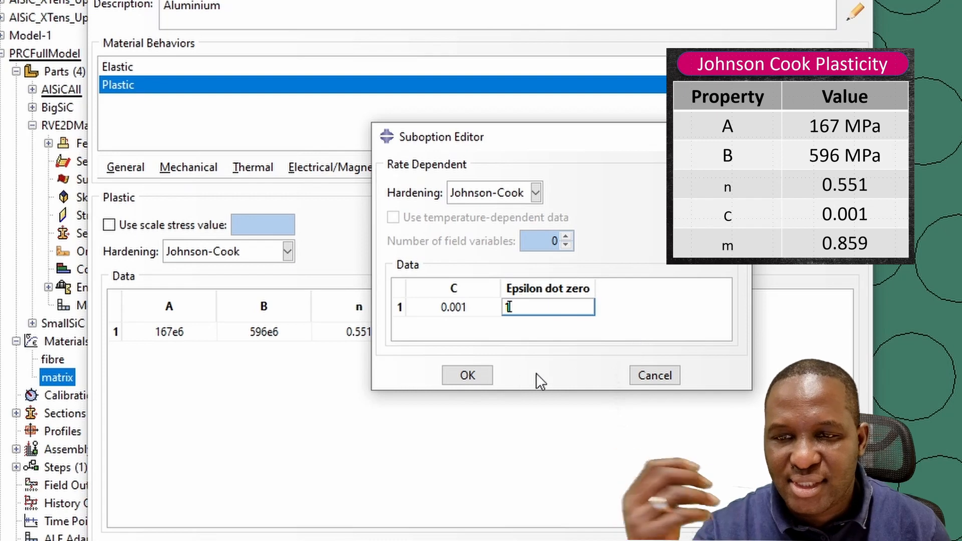
left_click(482, 375)
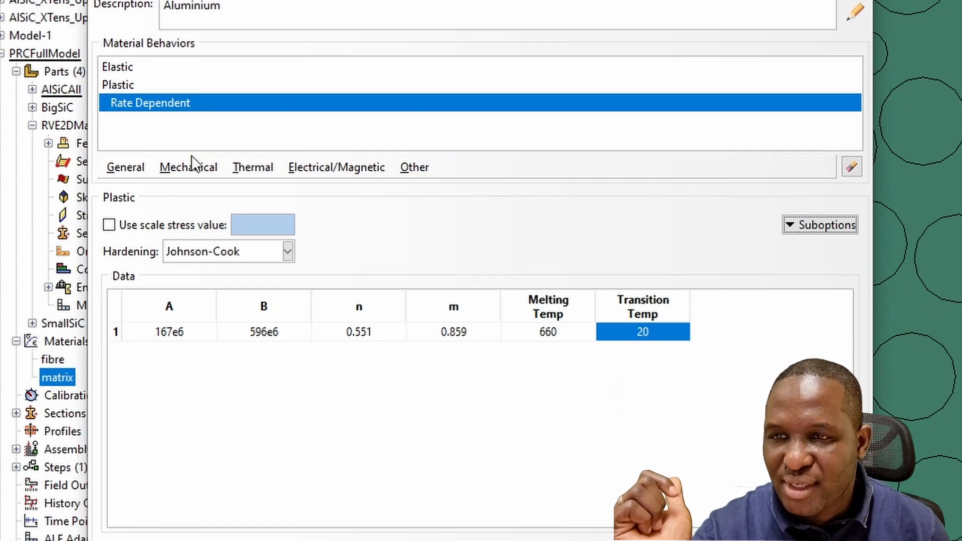
- Add Johnson-Cook damage to the matrix material with d1 0.0261, d2 0.263 and d3 -0.349
left_click(193, 166)
mouse_move(220, 226)
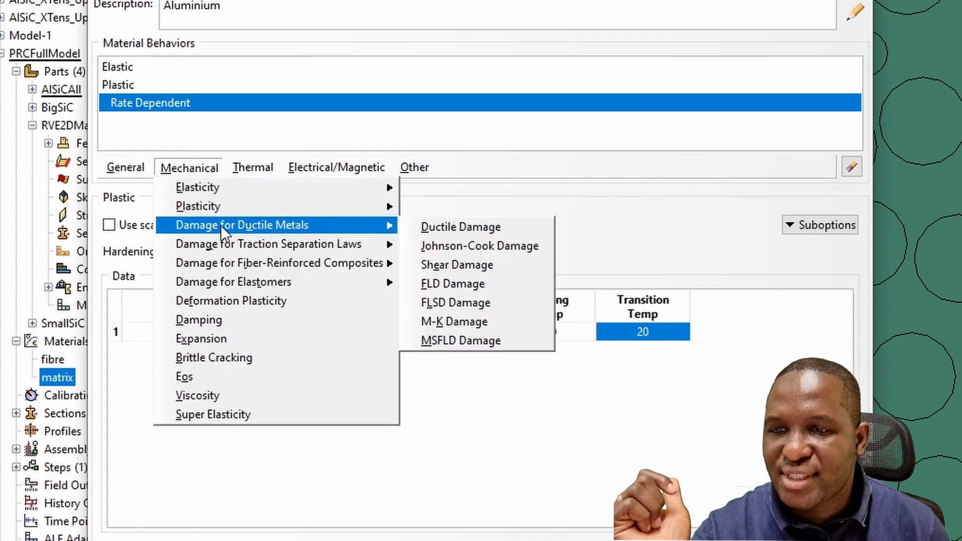
left_click(450, 245)
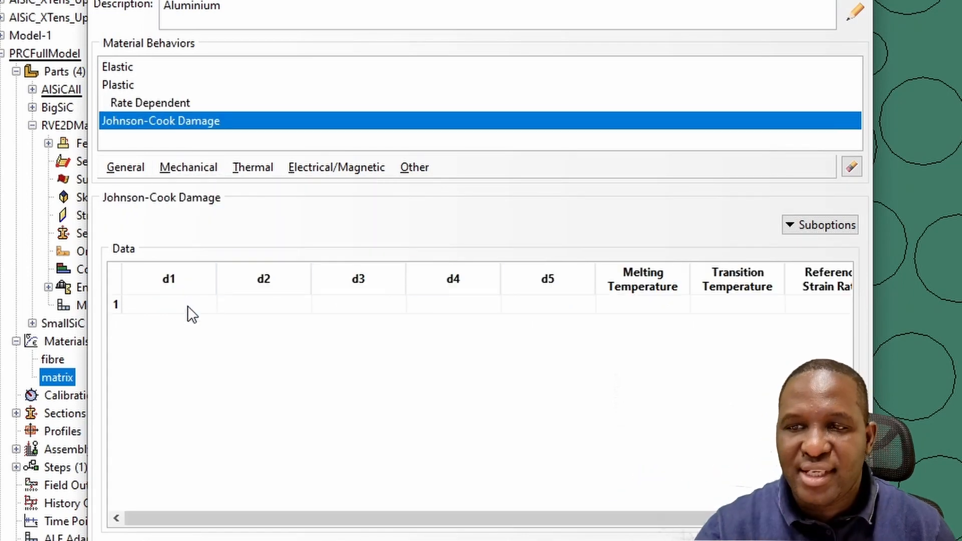
left_click(171, 304)
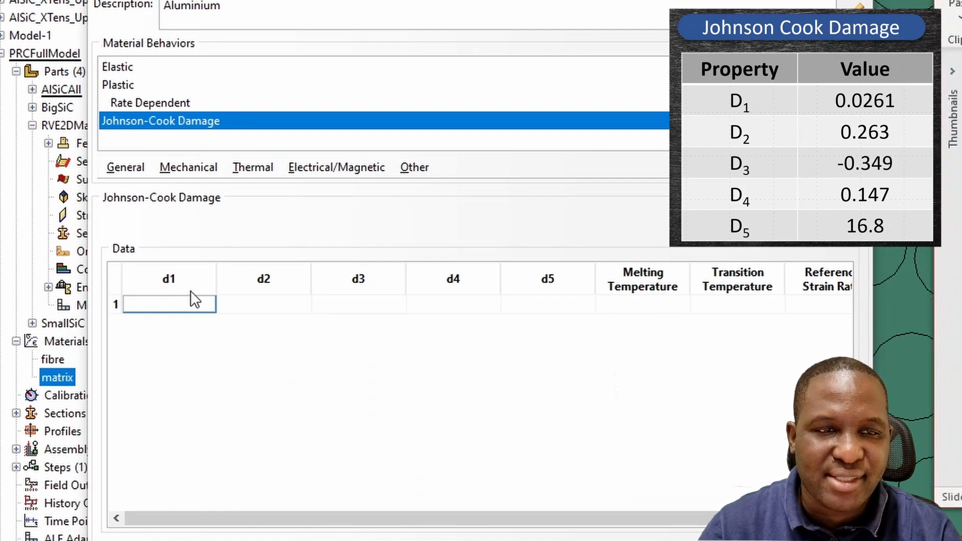
type("0.0261")
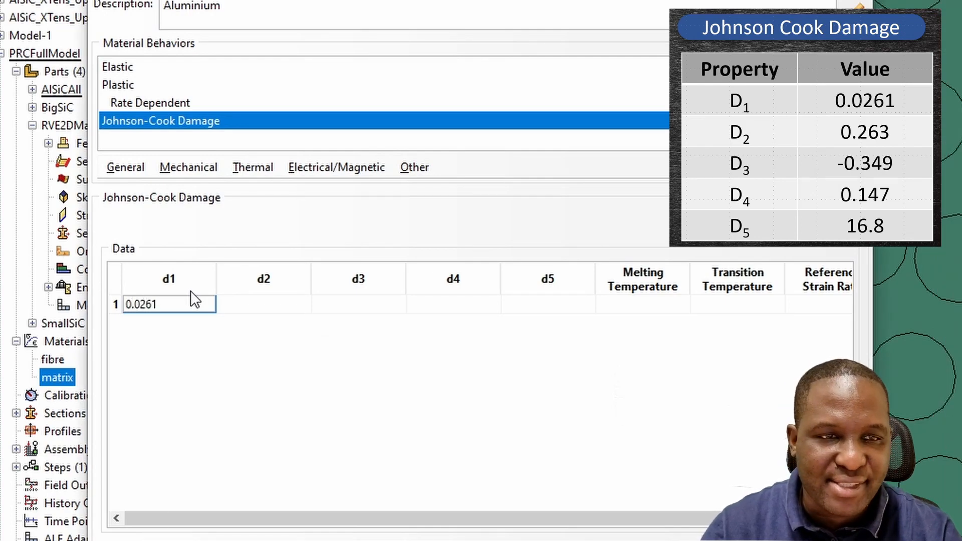
key("alt+Tab")
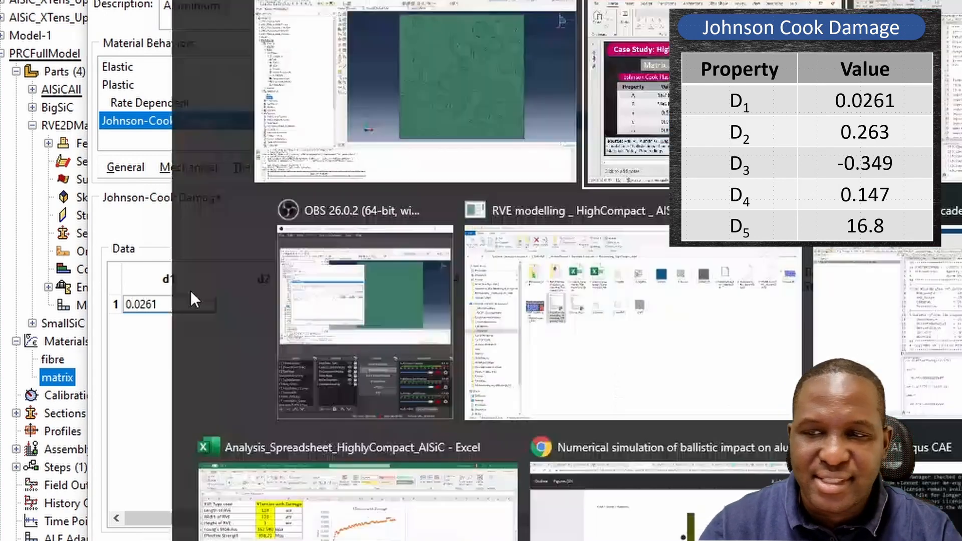
key("Tab")
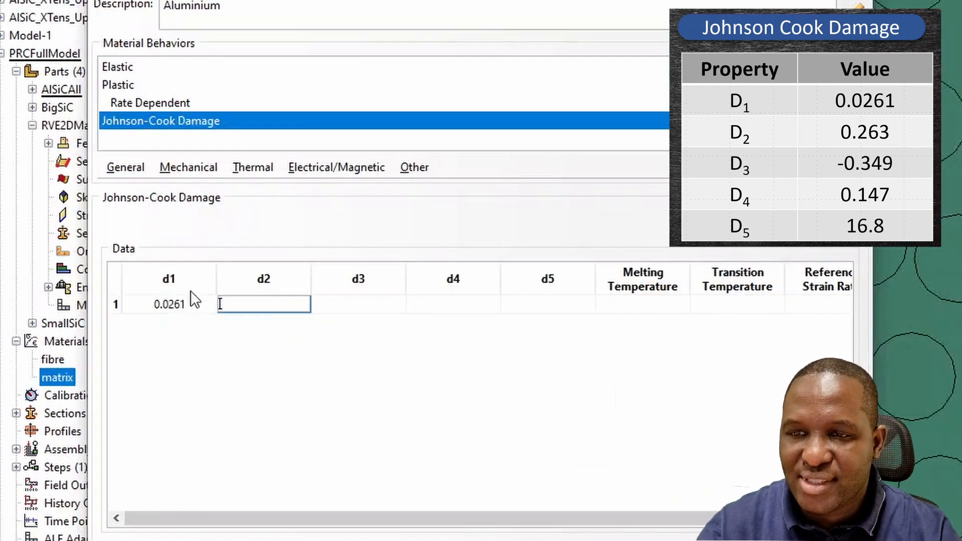
type("0.263")
key("Tab")
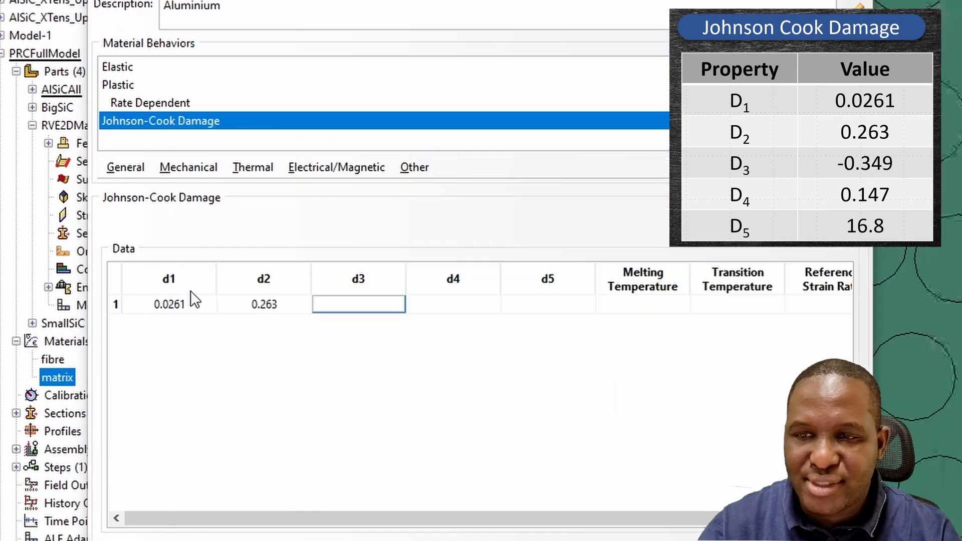
key("alt+Tab")
type("0")
key("BackSpace")
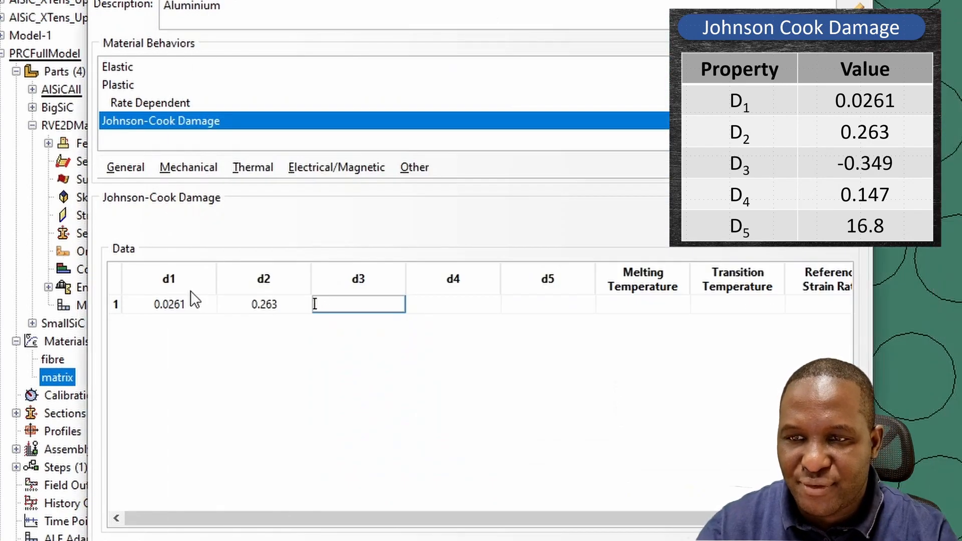
type("-0.349")
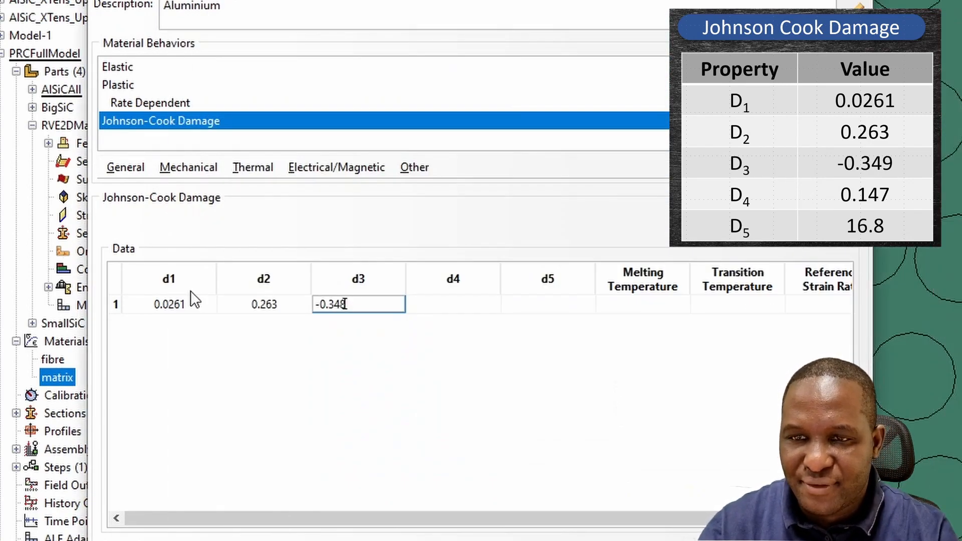
key("Tab")
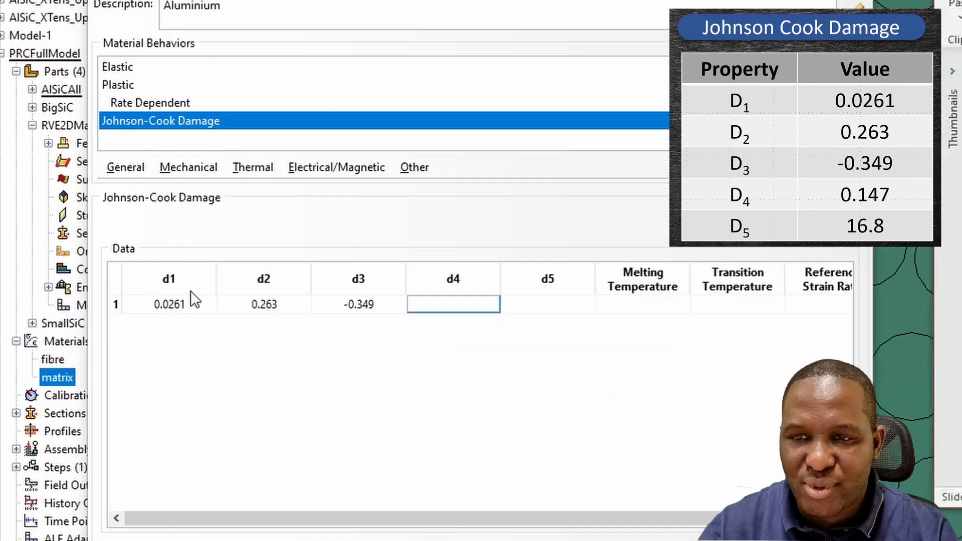
- Set d4 0.147, d5 16.8, melting temperature 660, transition temperature 20 and reference strain rate 1, then save the material
type("0.147")
key("Tab")
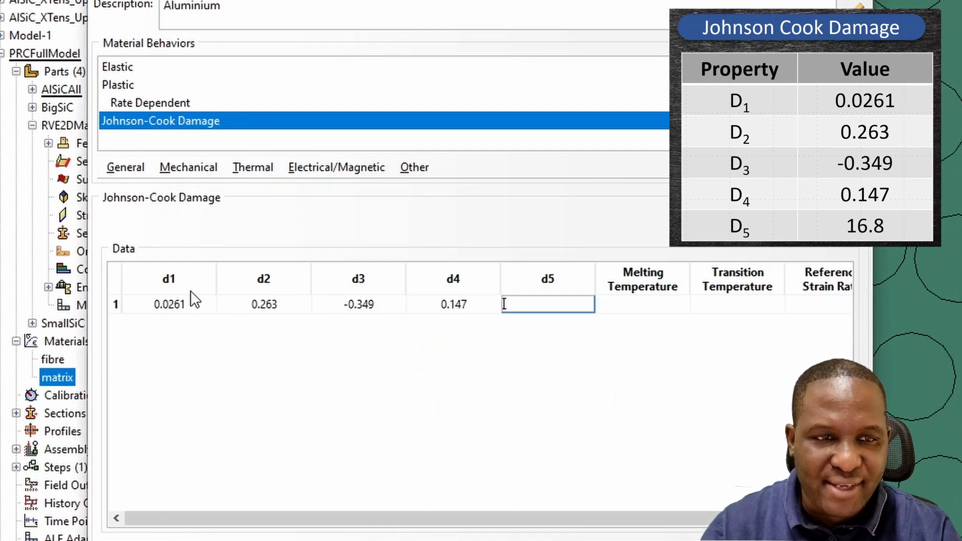
key("alt+Tab")
type("1")
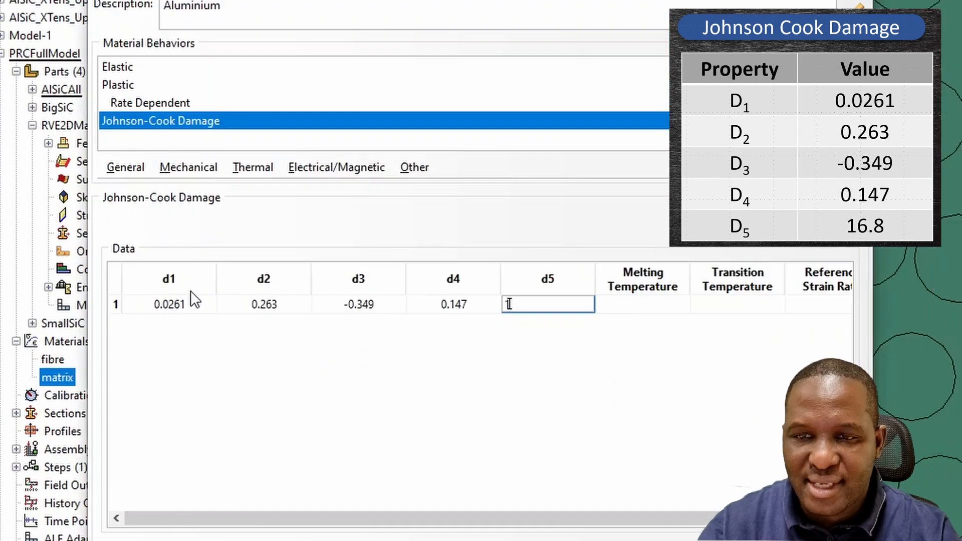
key("Tab")
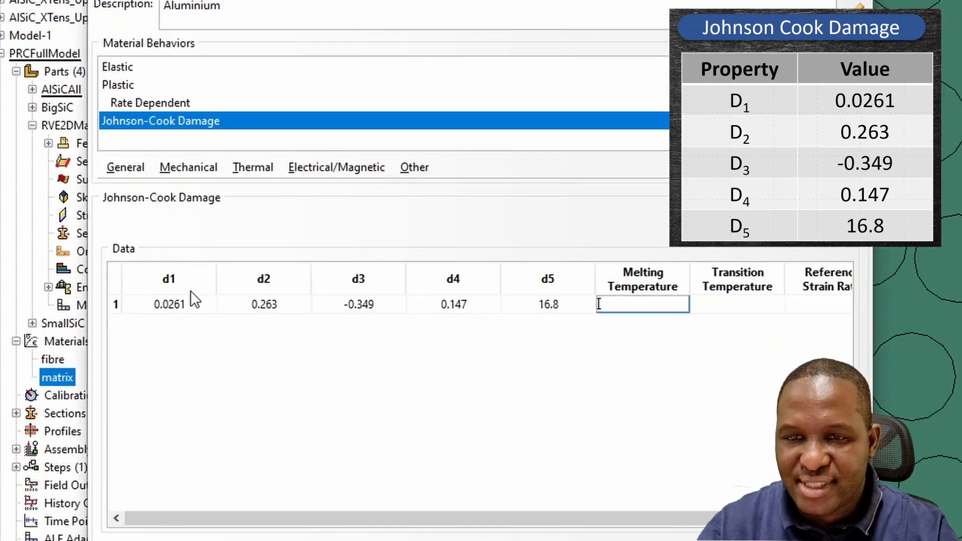
type("660")
key("Tab")
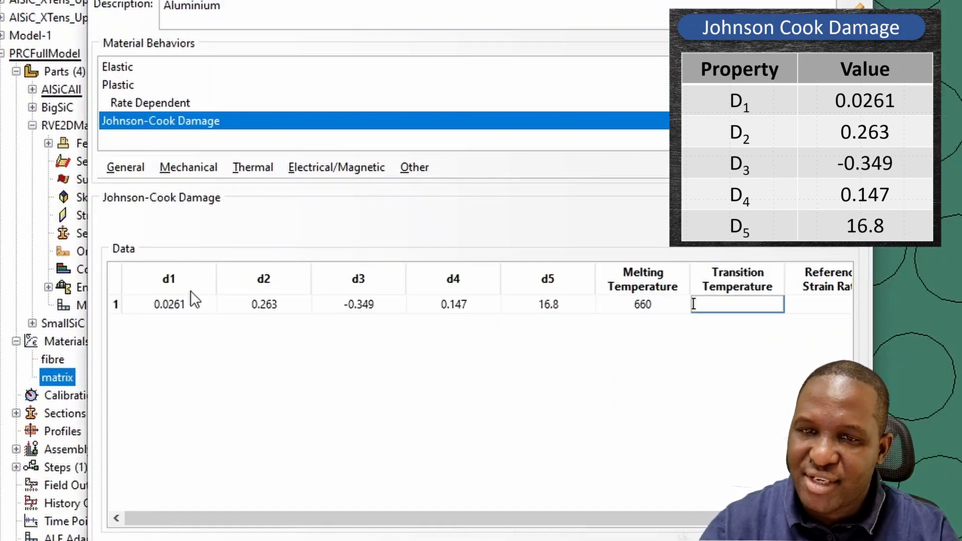
type("20")
key("Tab")
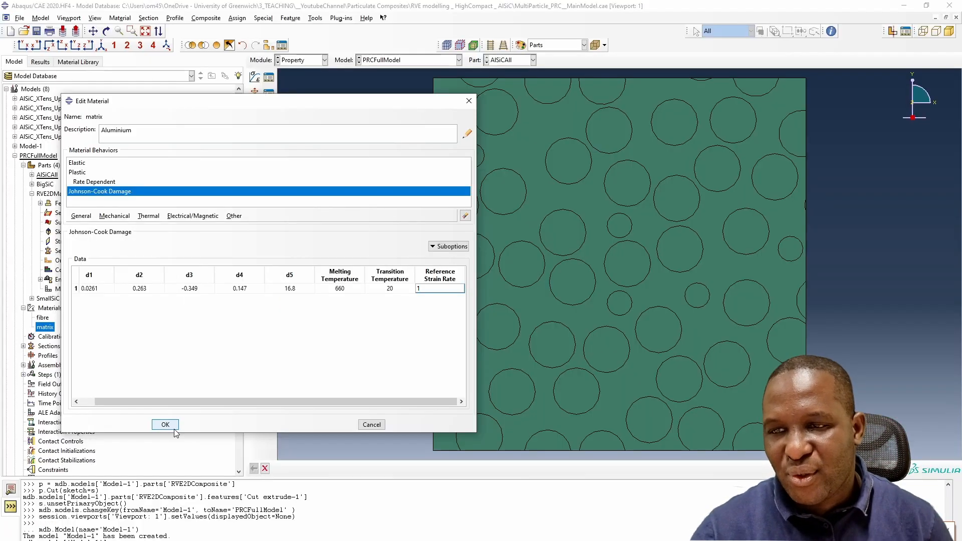
left_click(169, 425)
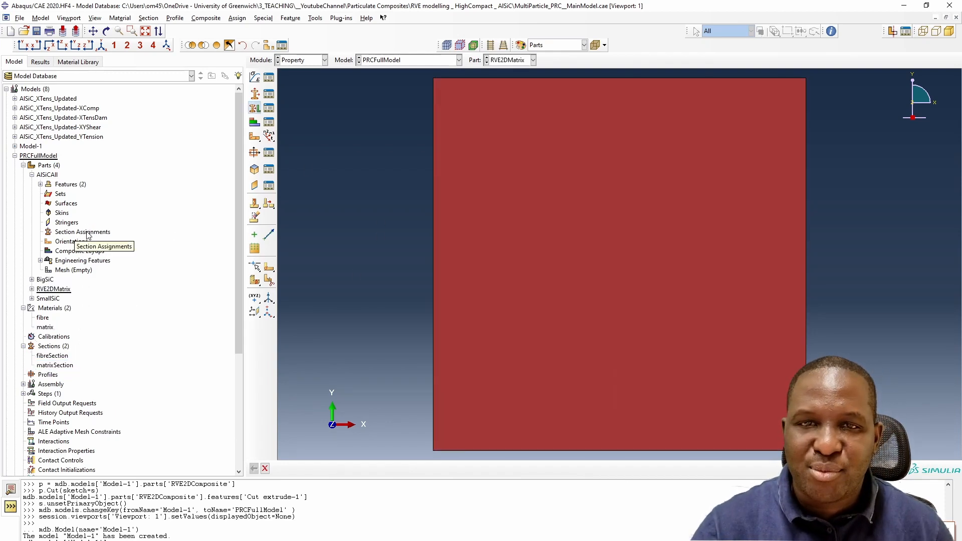
- Assign matrixSection to the aluminium matrix region of the AlSiCAll part
double_click(86, 232)
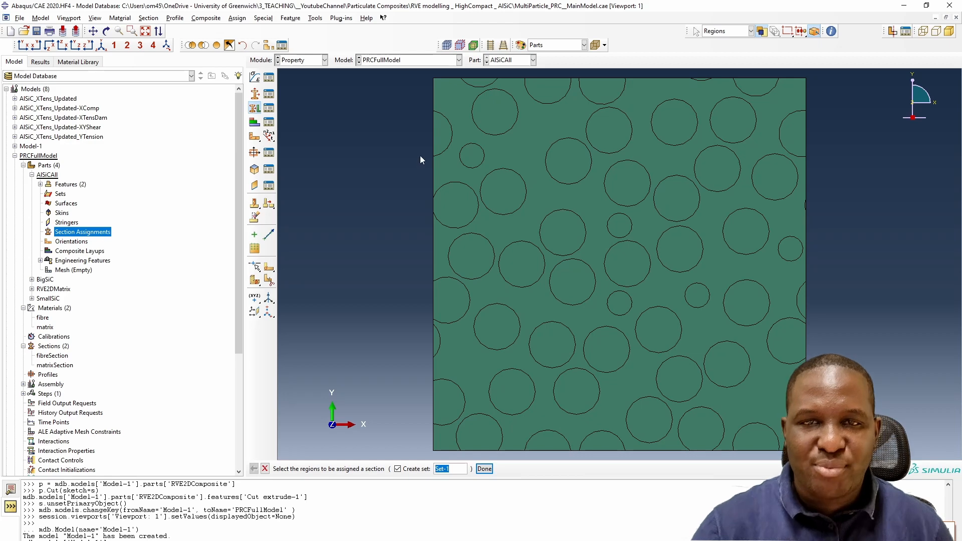
left_click(507, 147)
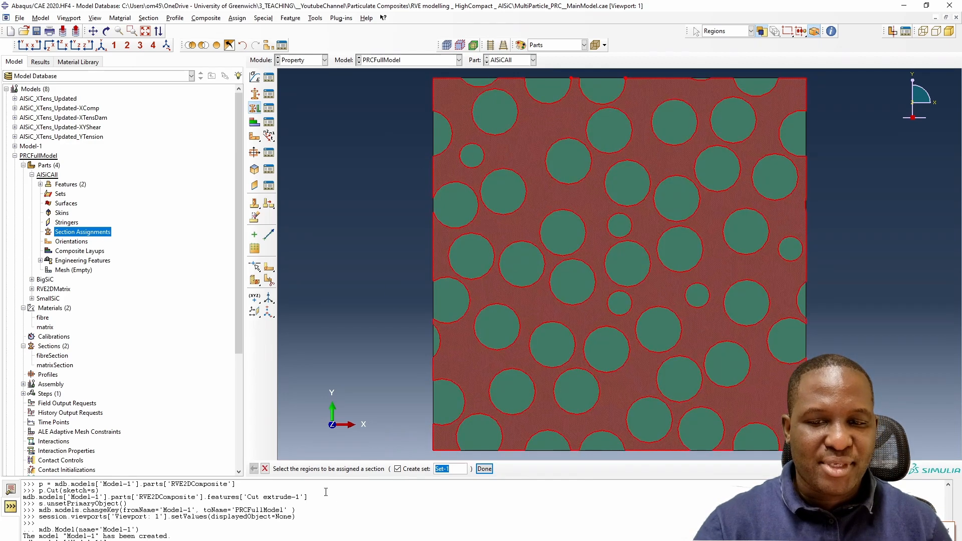
left_click(484, 469)
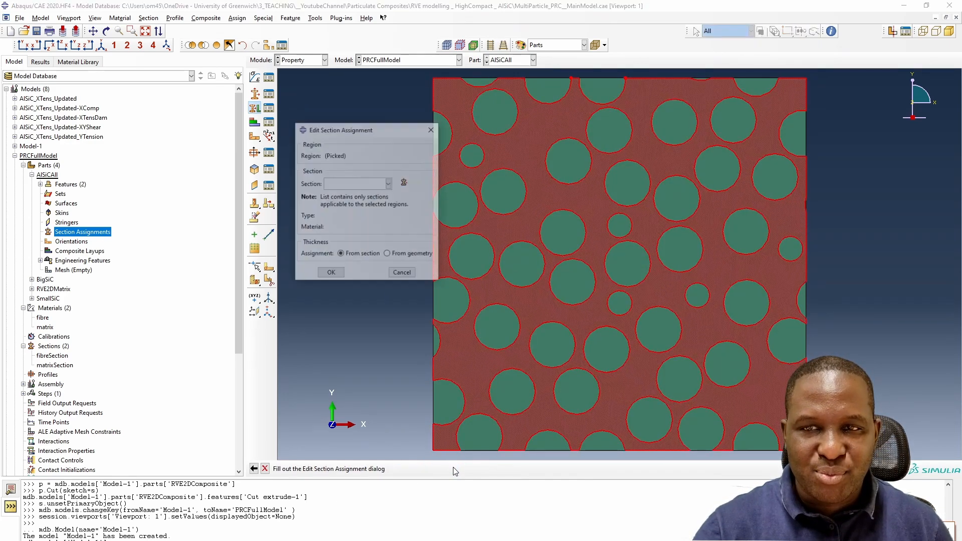
left_click(389, 183)
left_click(351, 200)
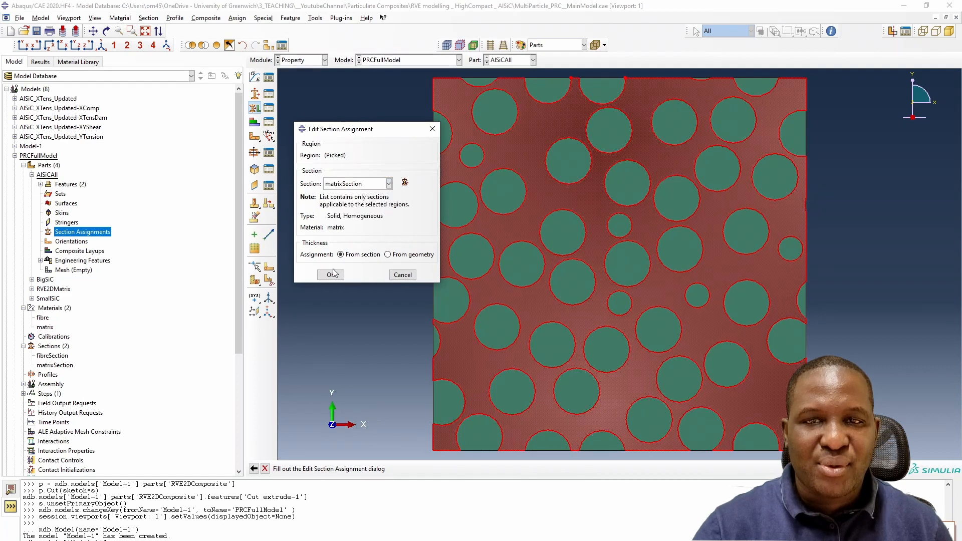
left_click(331, 275)
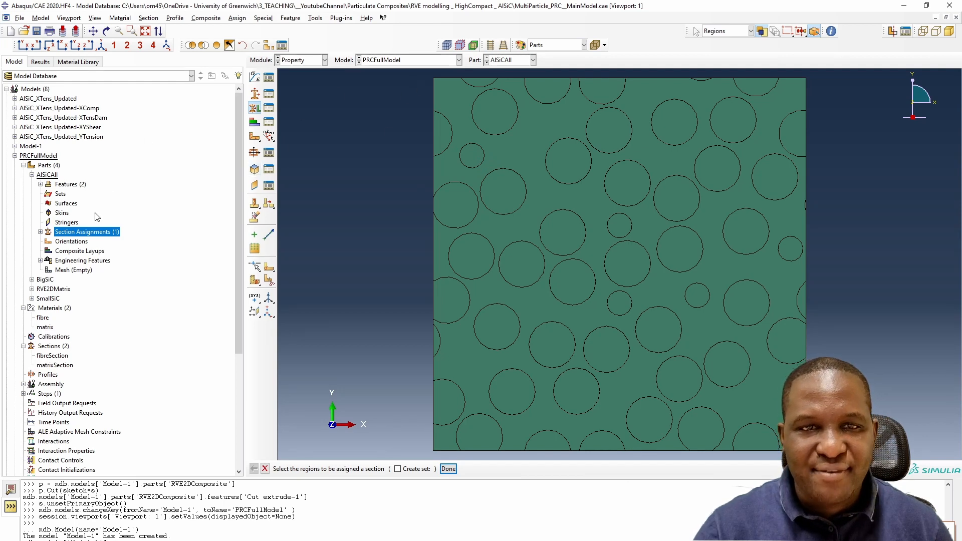
- Select all the SiC particle regions and assign them fibreSection
left_click_drag(398, 76, 812, 457)
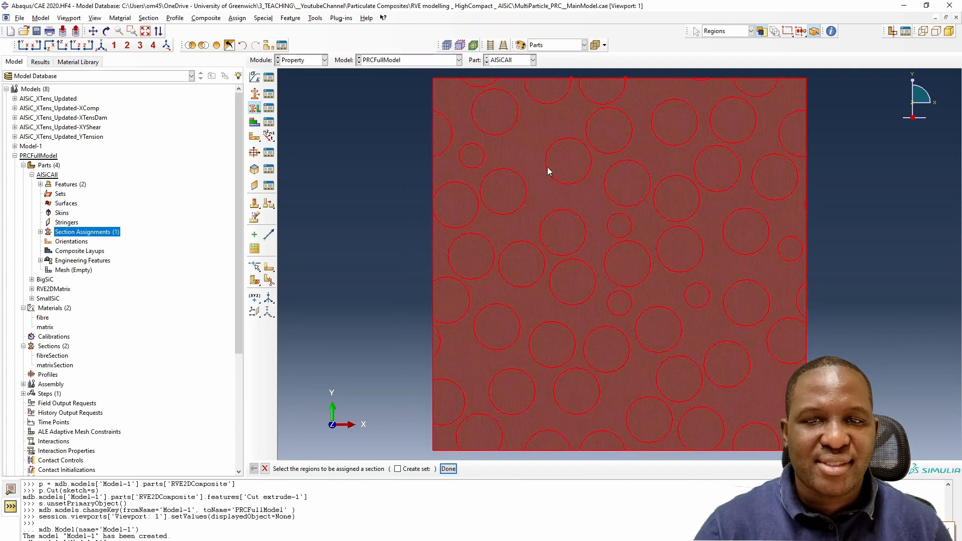
left_click(525, 169, "ctrl")
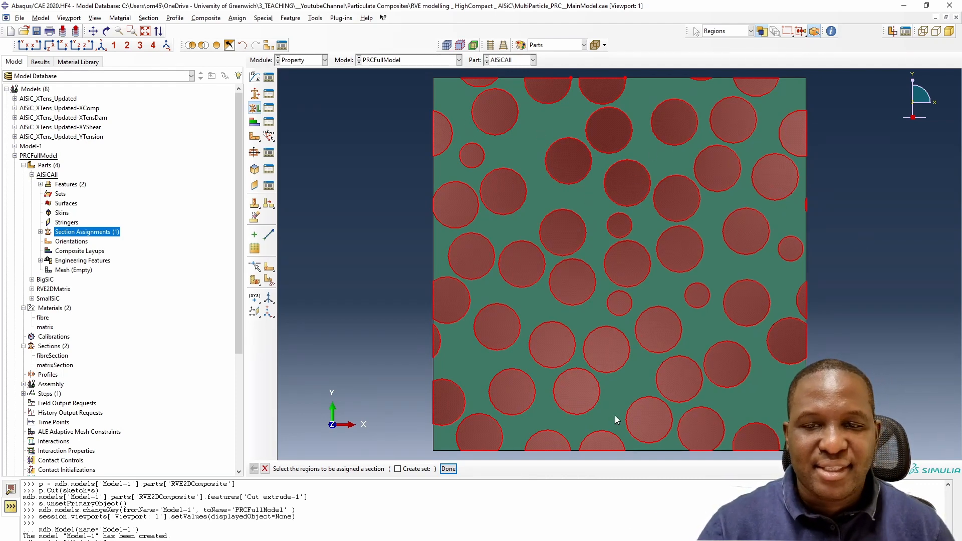
left_click(448, 469)
left_click(388, 183)
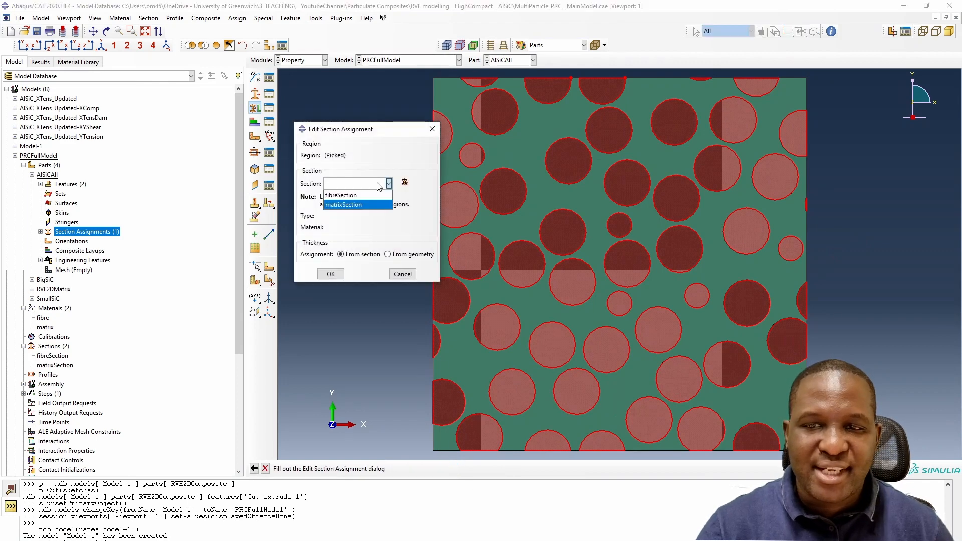
left_click(351, 195)
left_click(336, 274)
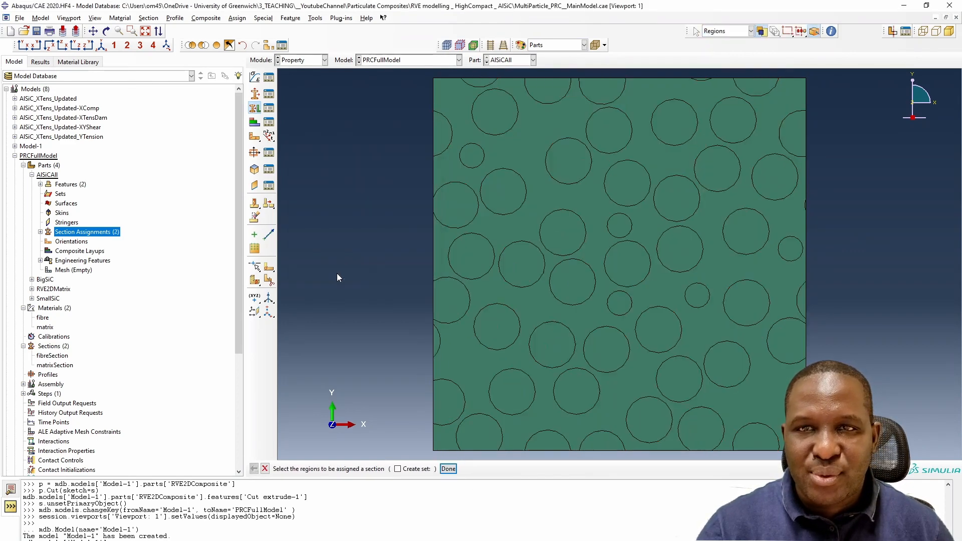
- Color the part by material to check the section assignments
left_click(566, 45)
left_click(544, 75)
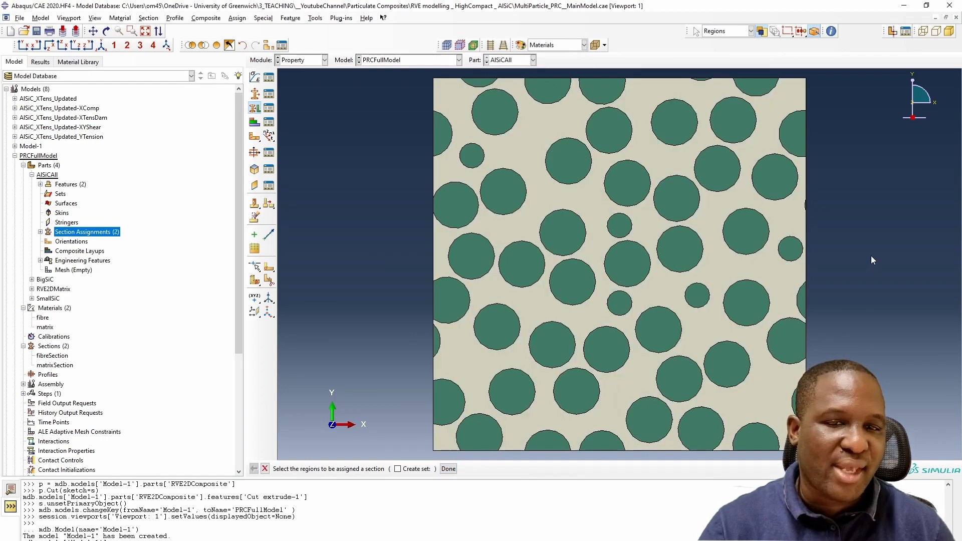
scroll(872, 258, "up", 2)
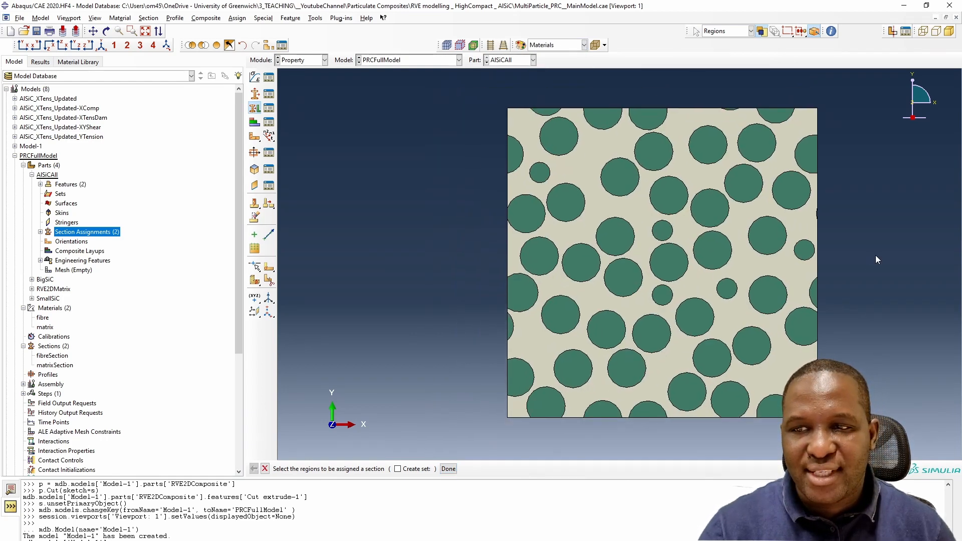
scroll(876, 260, "down", 1)
- Open the part's mesh and seed it with an approximate global size of 1.1
left_click(62, 270)
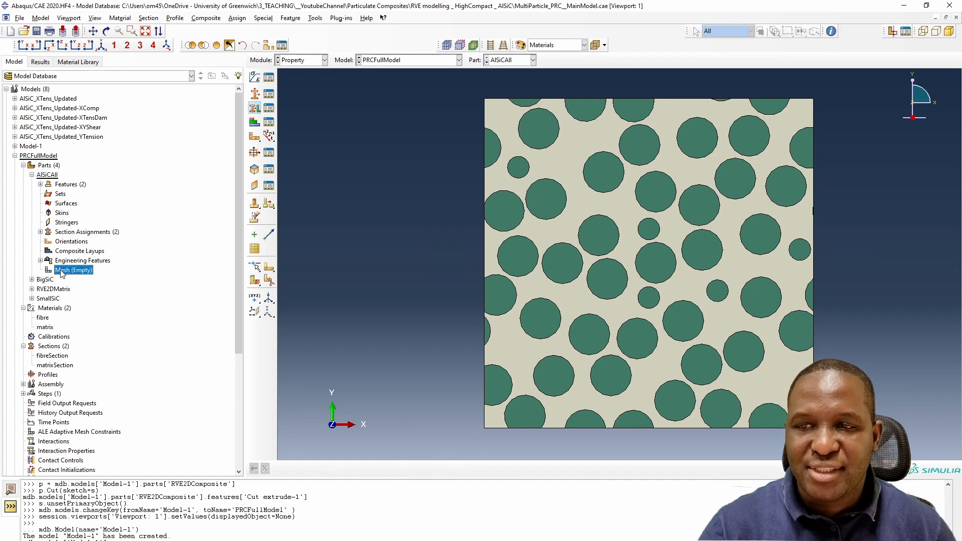
double_click(62, 271)
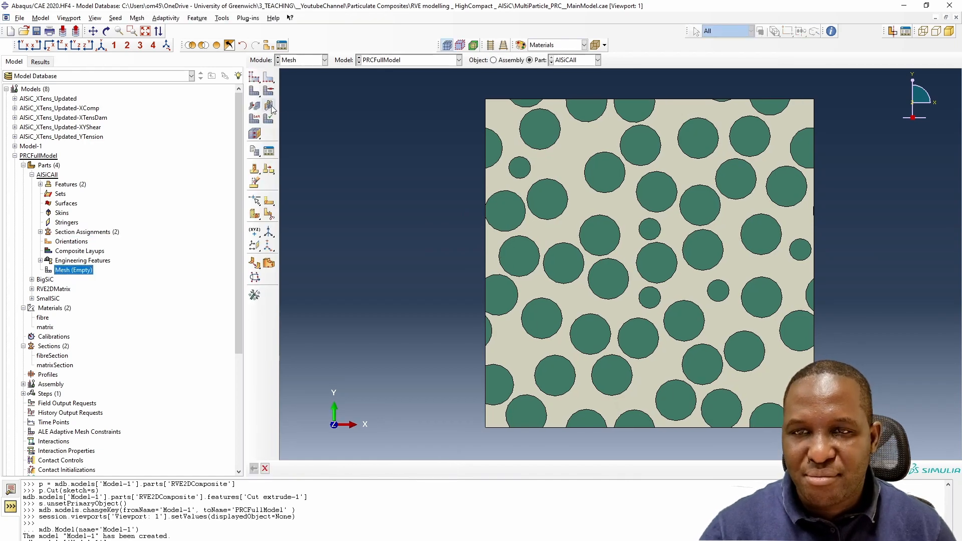
left_click(255, 77)
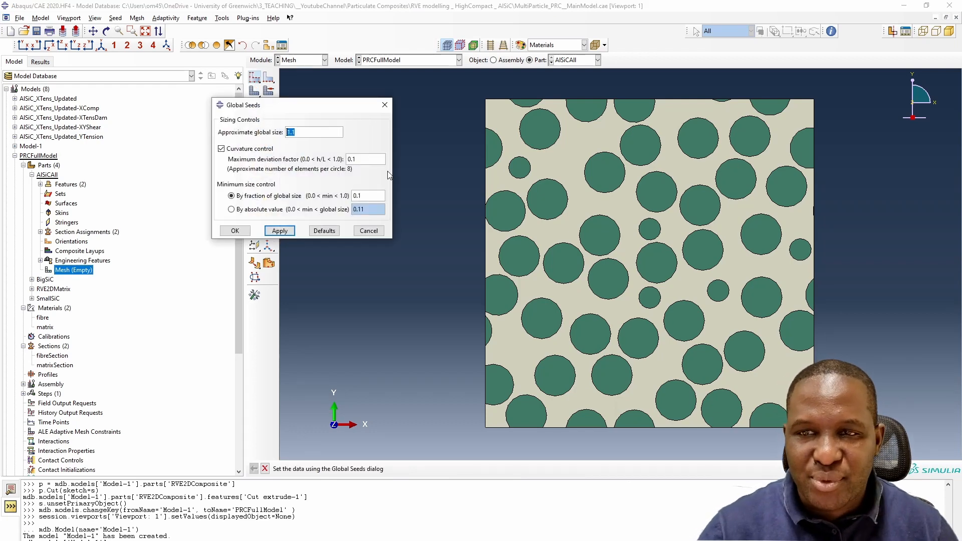
left_click(280, 231)
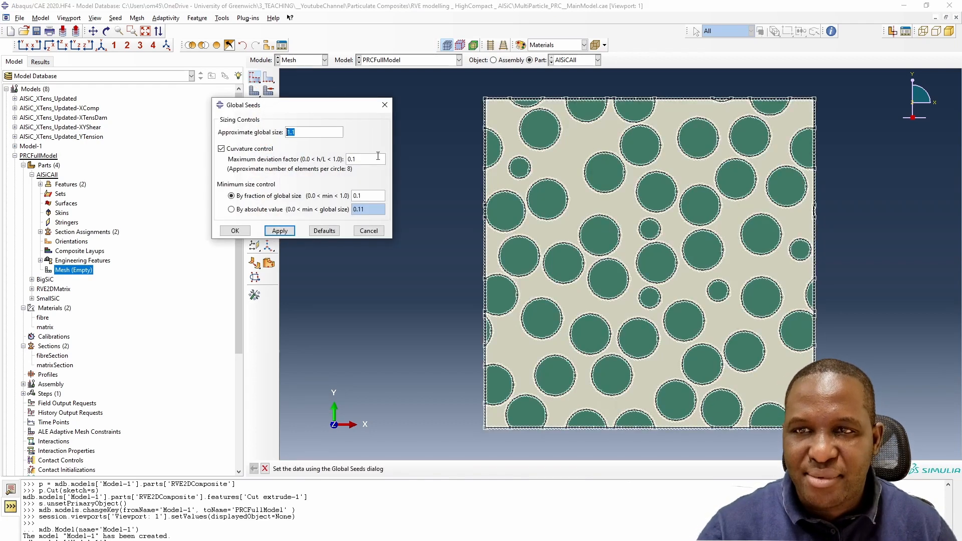
left_click(237, 231)
- Set the mesh controls for all regions to free triangular elements
left_click(269, 91)
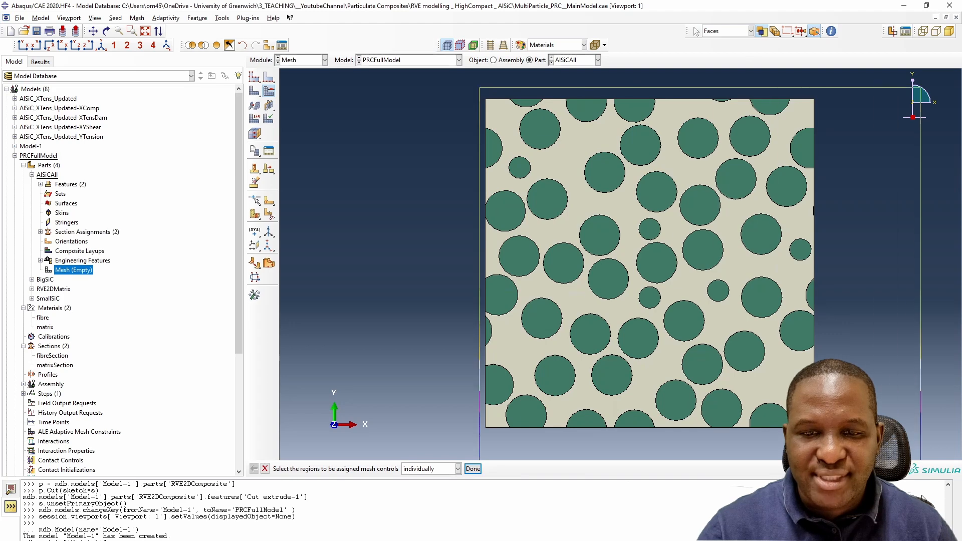
left_click_drag(922, 495, 921, 497)
left_click(475, 469)
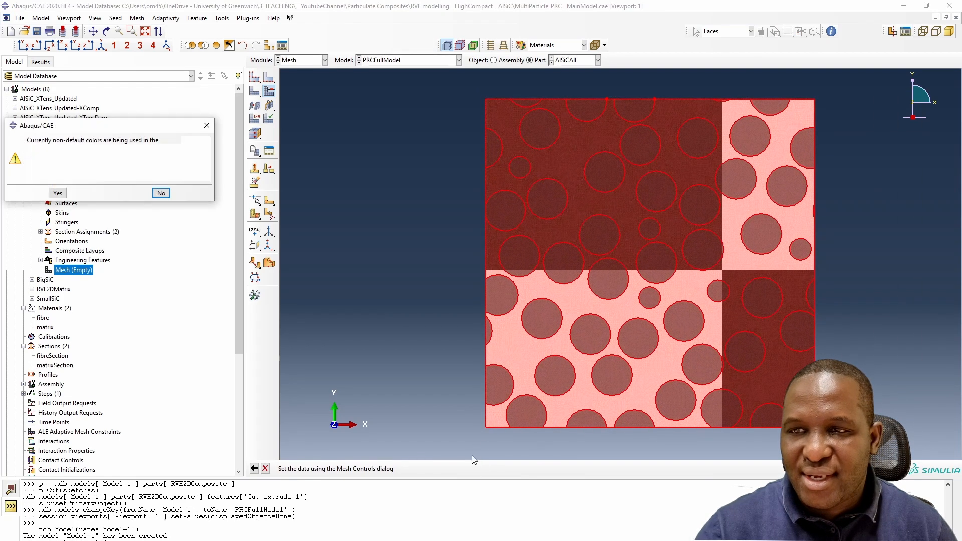
left_click(159, 193)
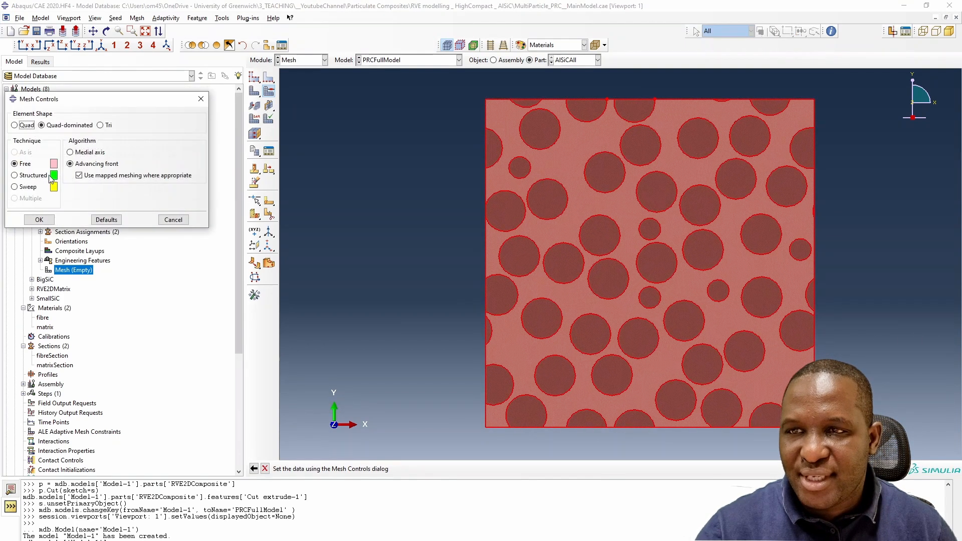
left_click(101, 124)
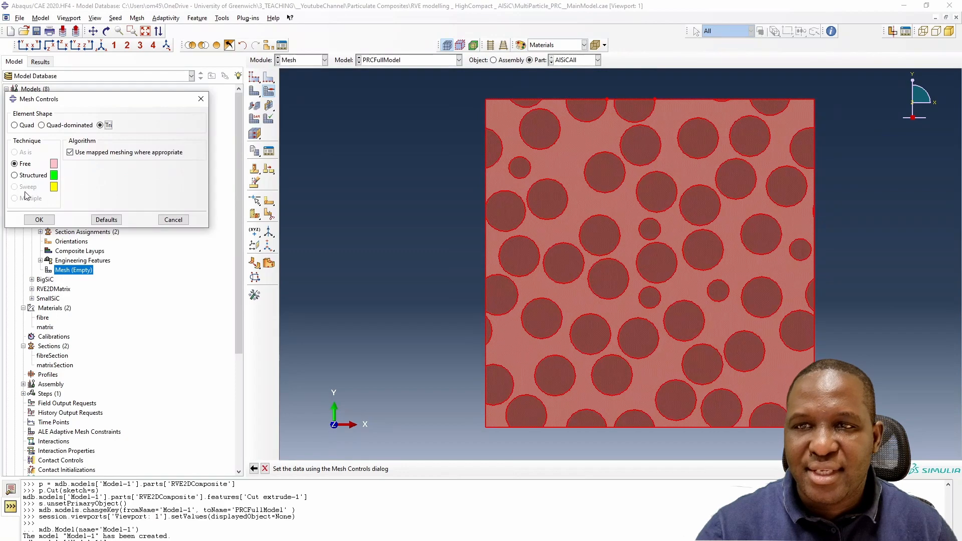
left_click(39, 220)
- Generate the mesh on the AlSiCAll part
left_click(254, 90)
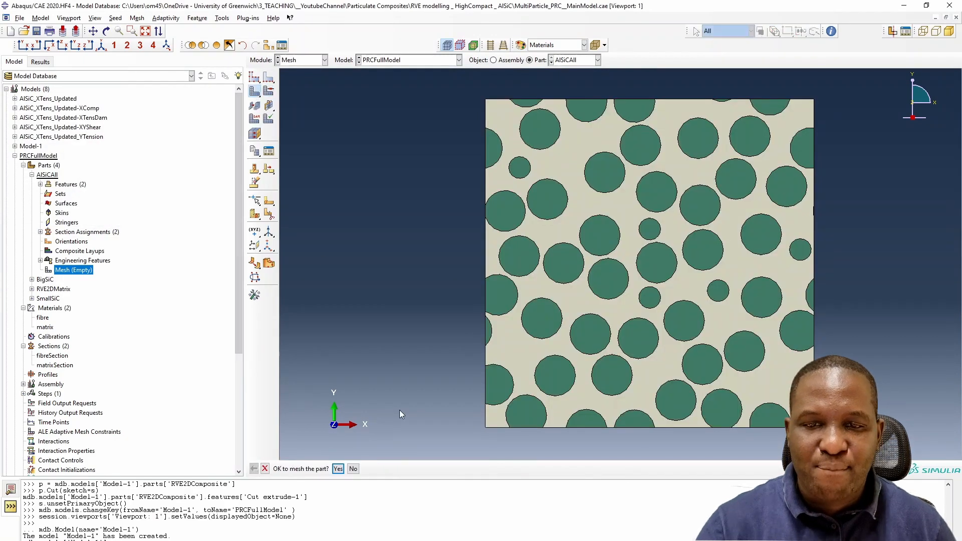
left_click(339, 469)
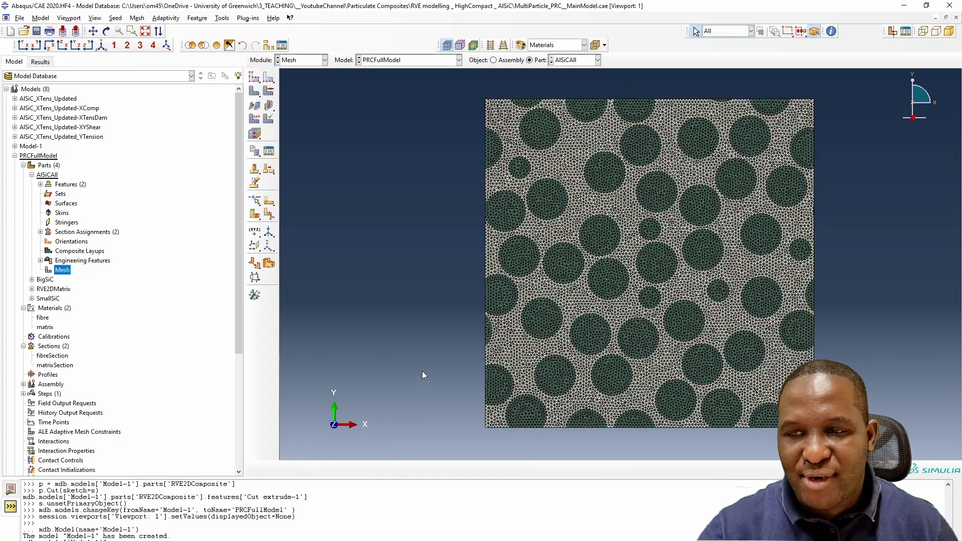
scroll(82, 364, "down", 5)
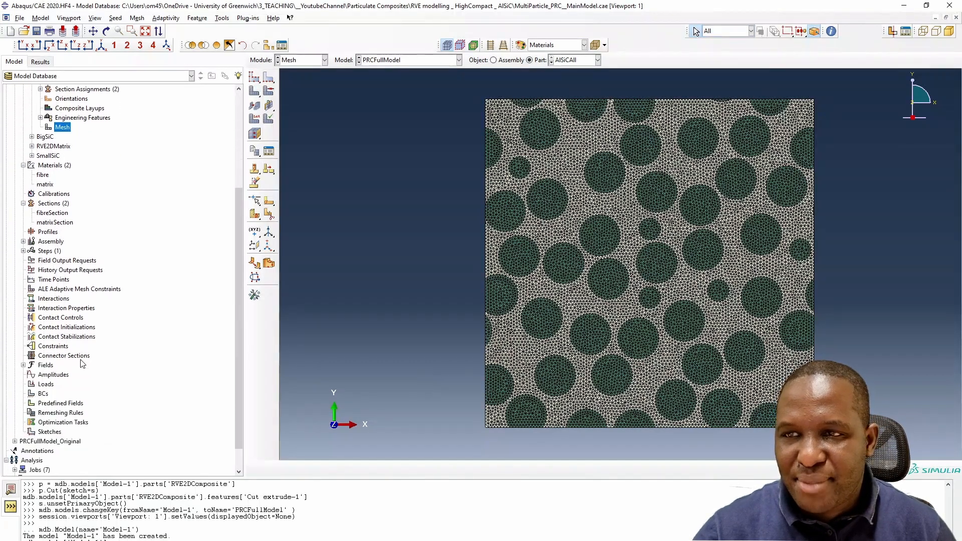
scroll(81, 360, "up", 4)
- Create a geometry set named RefNodeSet on the AlSiCAll part
left_click(23, 136)
left_click(16, 127)
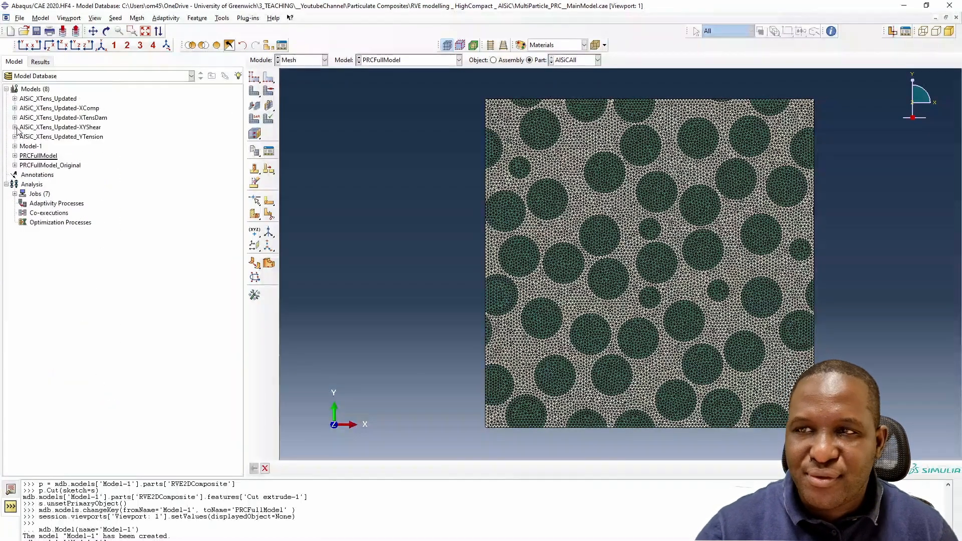
left_click(15, 156)
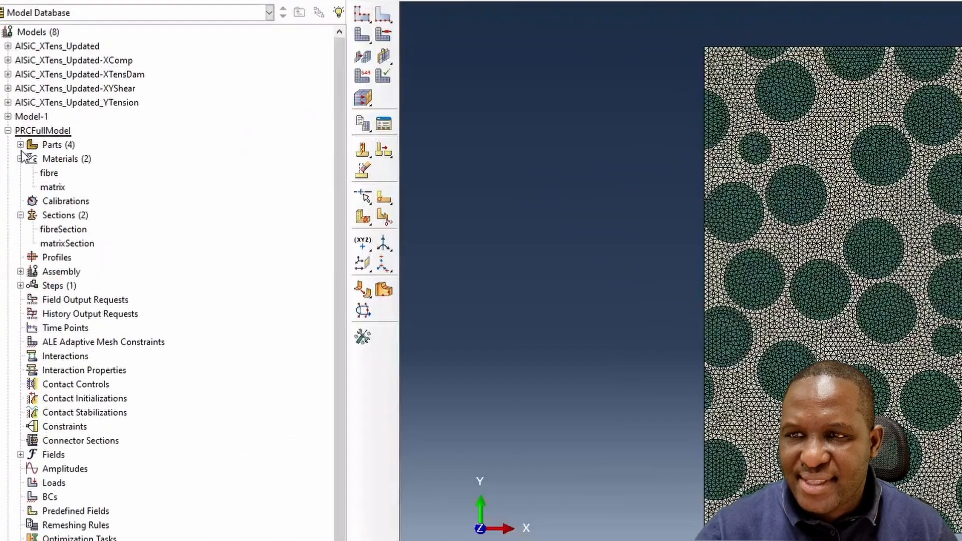
left_click(21, 144)
left_click(76, 187)
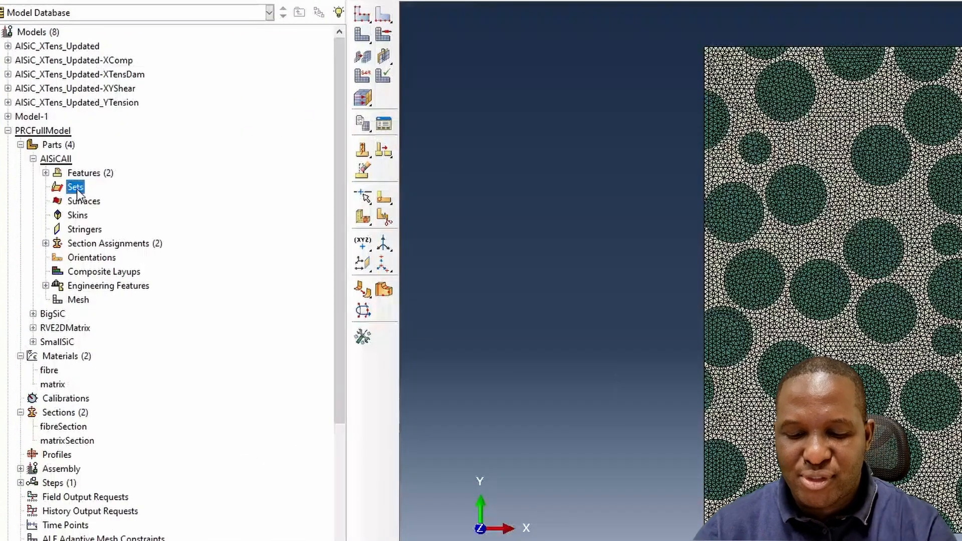
double_click(77, 189)
type("Re")
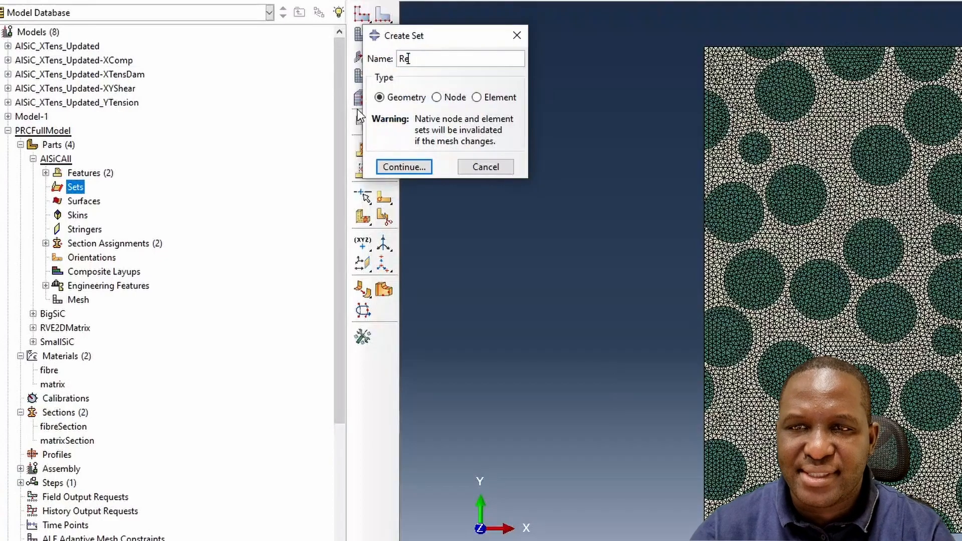
type("fNodeSet")
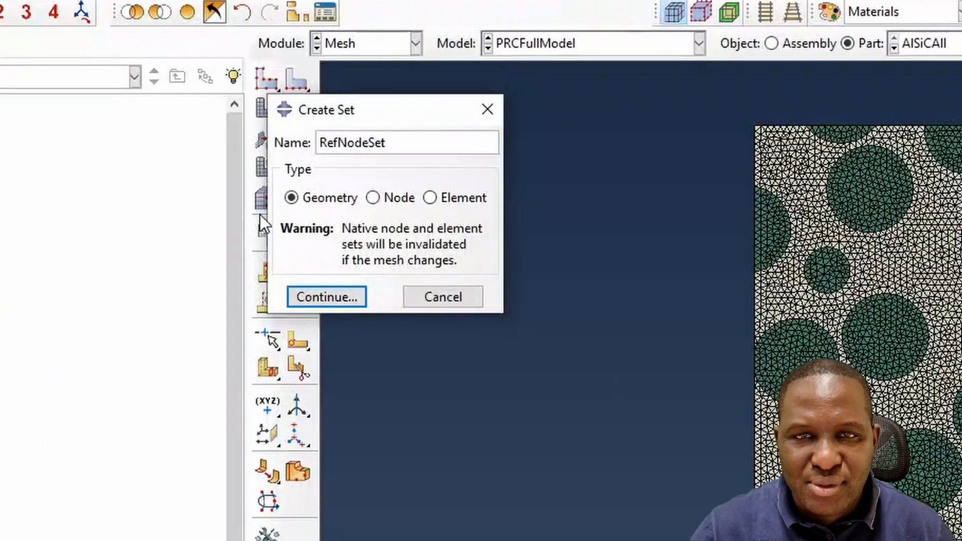
key("Return")
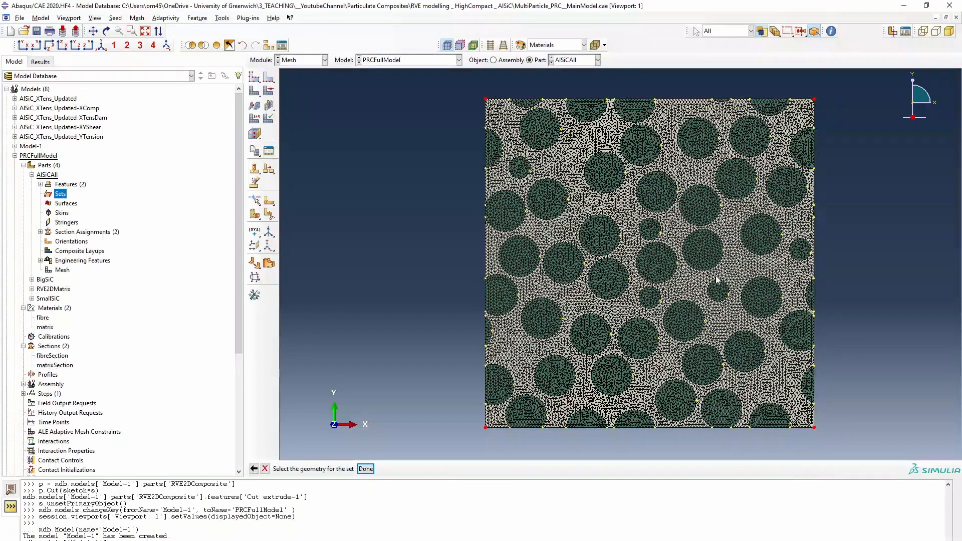
left_click(366, 469)
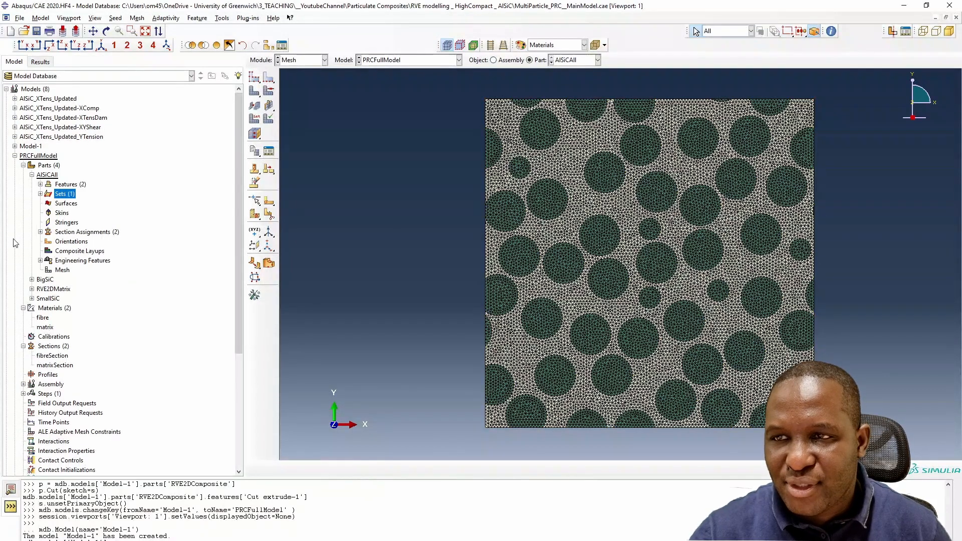
- Create a Dynamic, Explicit step named loadingStepDynamic after Initial, keeping the default basic settings
left_click(23, 165)
scroll(20, 150, "down", 1)
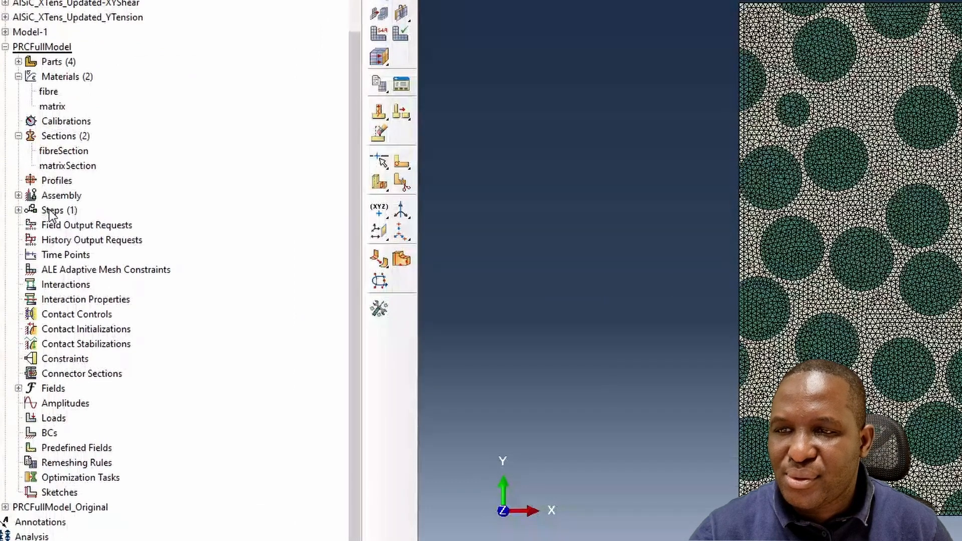
double_click(52, 210)
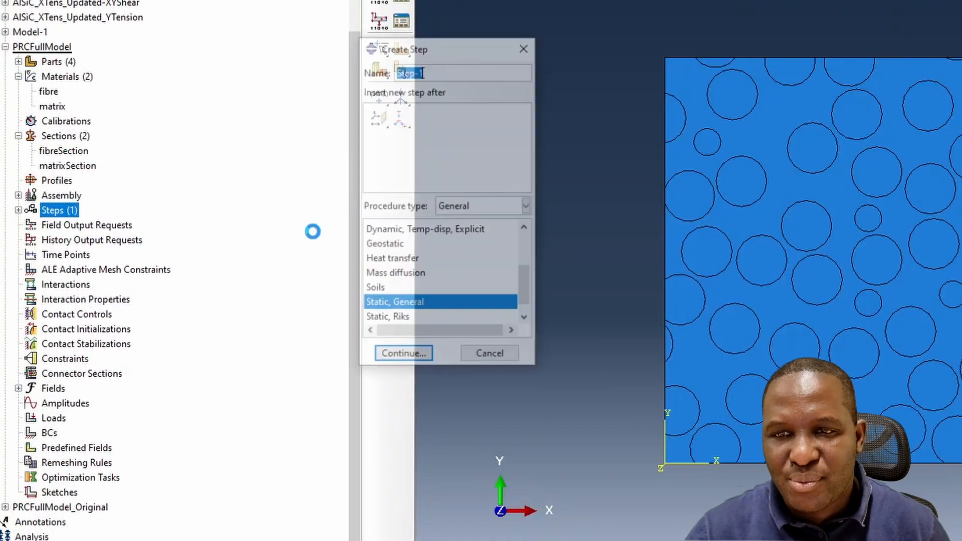
scroll(436, 298, "up", 2)
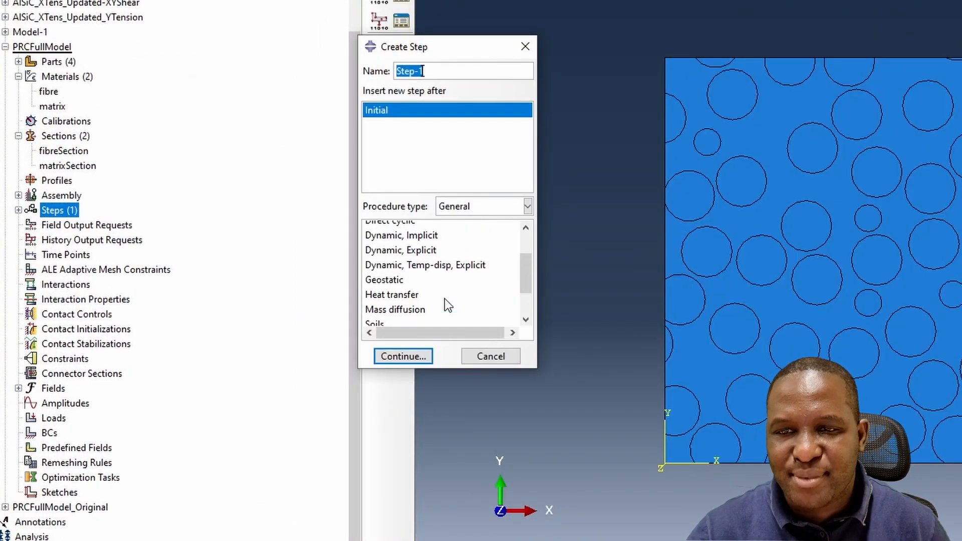
left_click(427, 302)
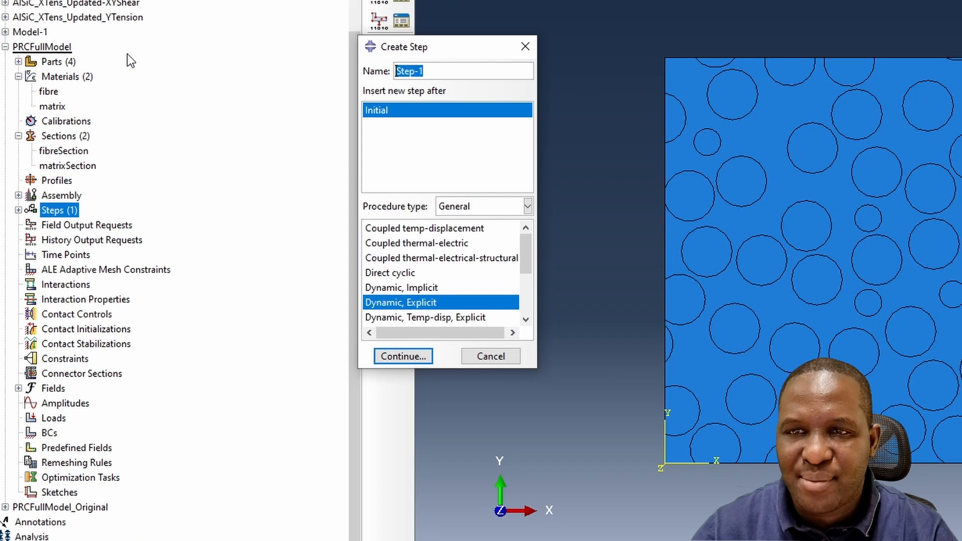
type("loadingStep")
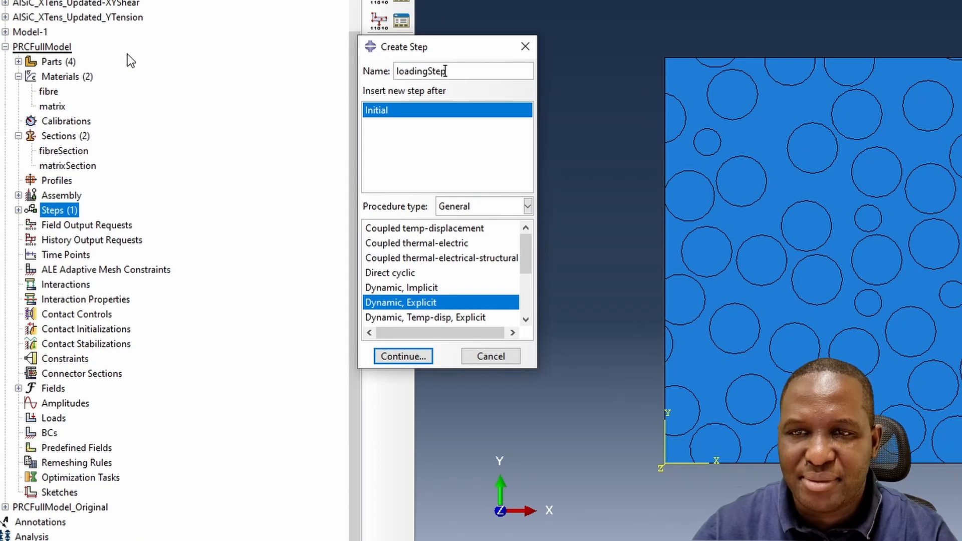
type("Dynamic")
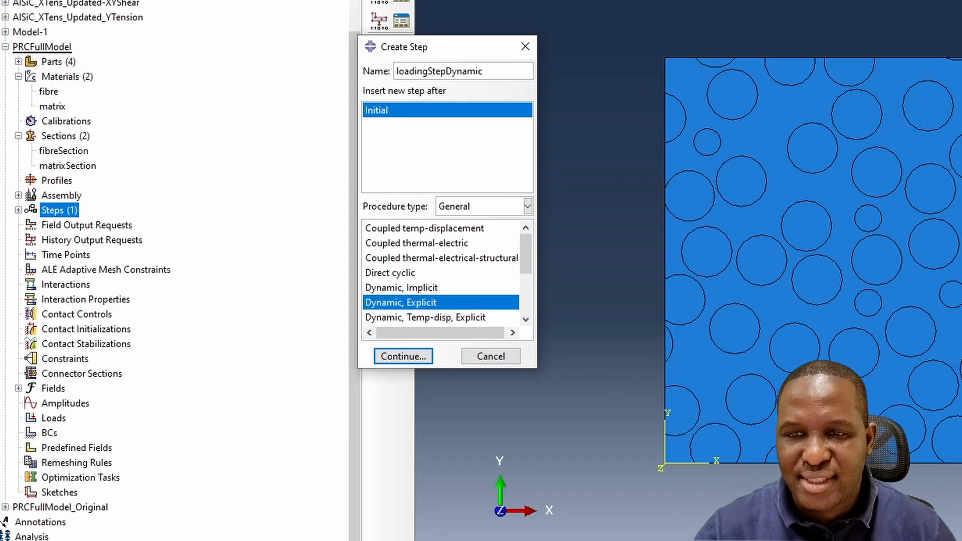
left_click(414, 358)
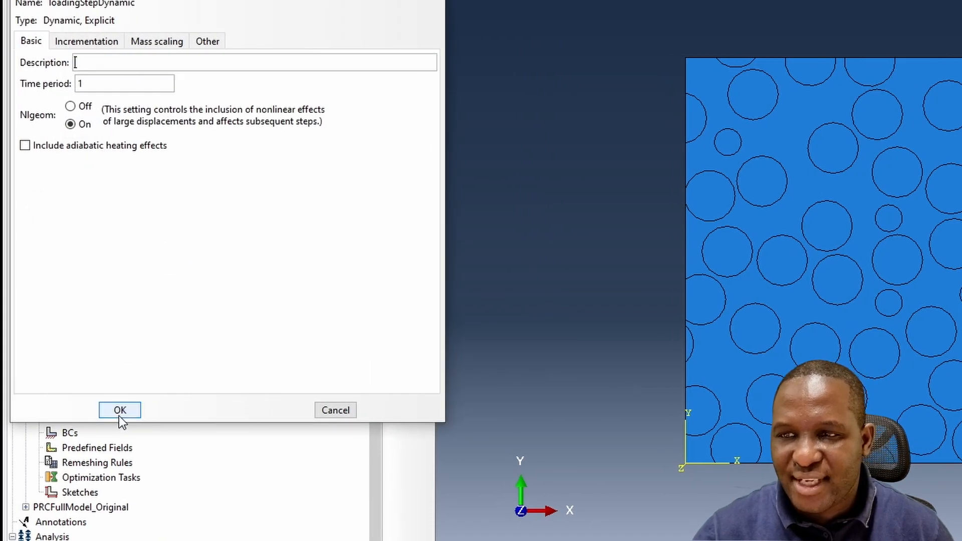
left_click(120, 411)
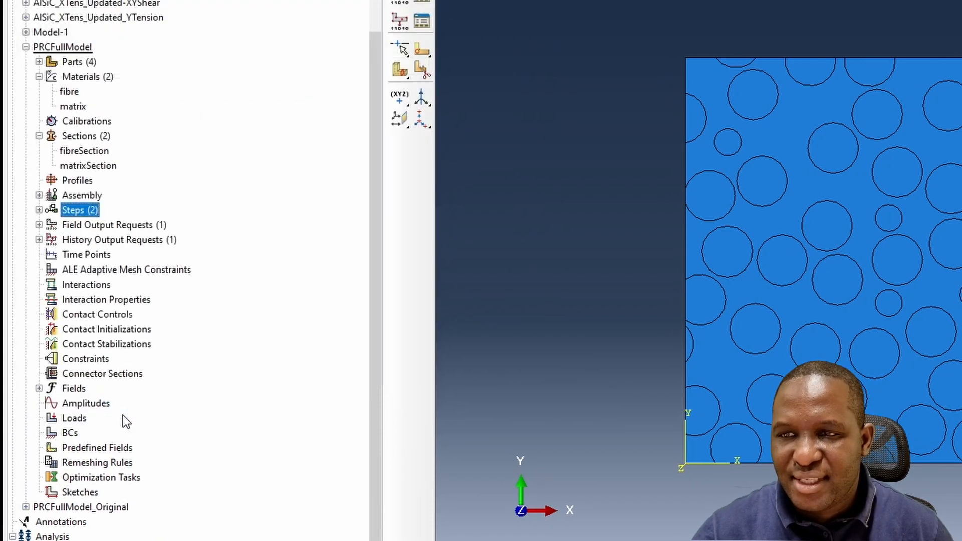
- Create a history output request RefNodeHO in loadingStepDynamic with its domain set to AlSiCAll-1.RefNodeSet
double_click(76, 240)
type("Ref")
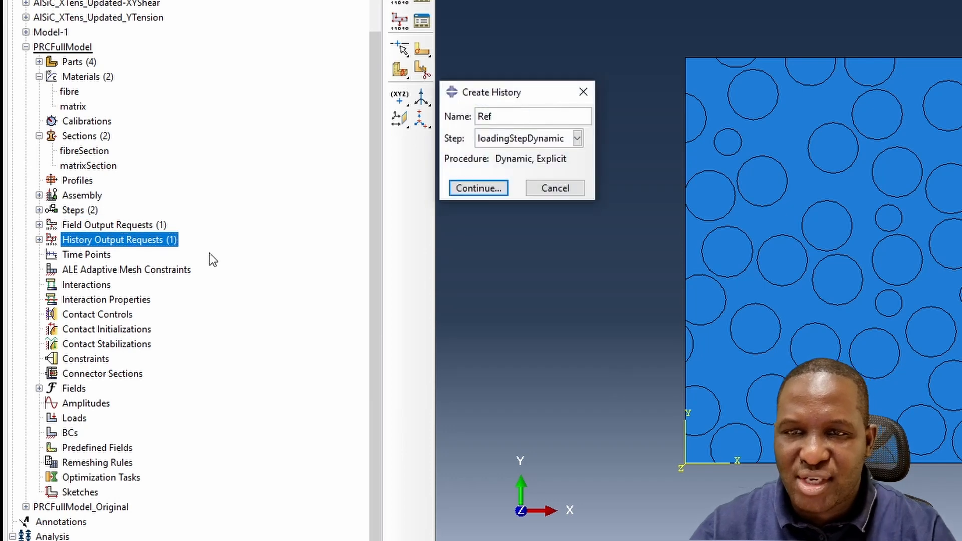
type("NodeHO")
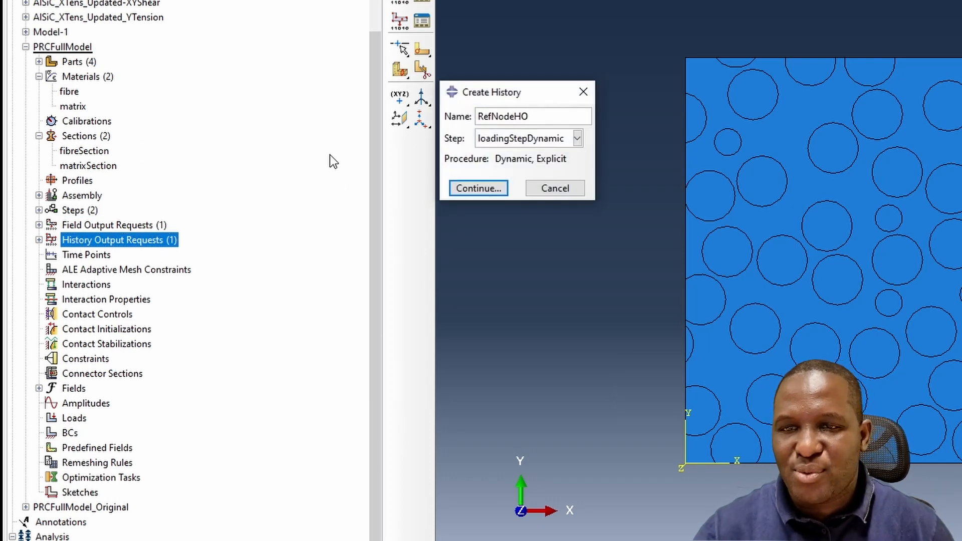
left_click(480, 188)
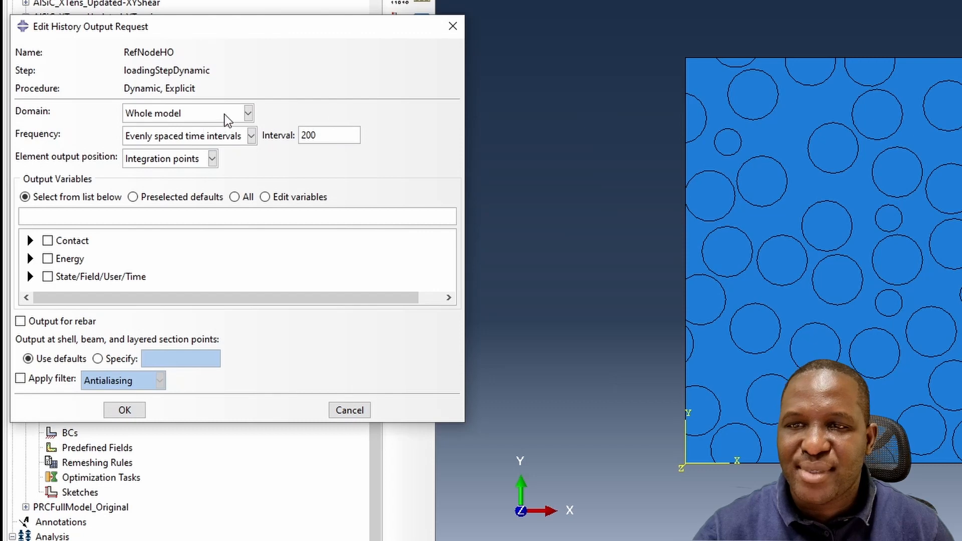
left_click(224, 115)
left_click(217, 145)
left_click(354, 115)
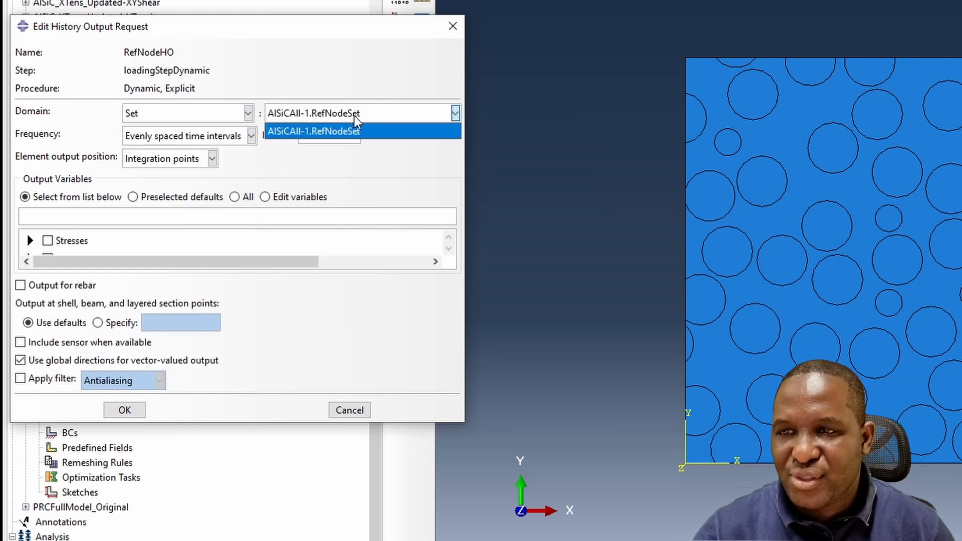
left_click(357, 132)
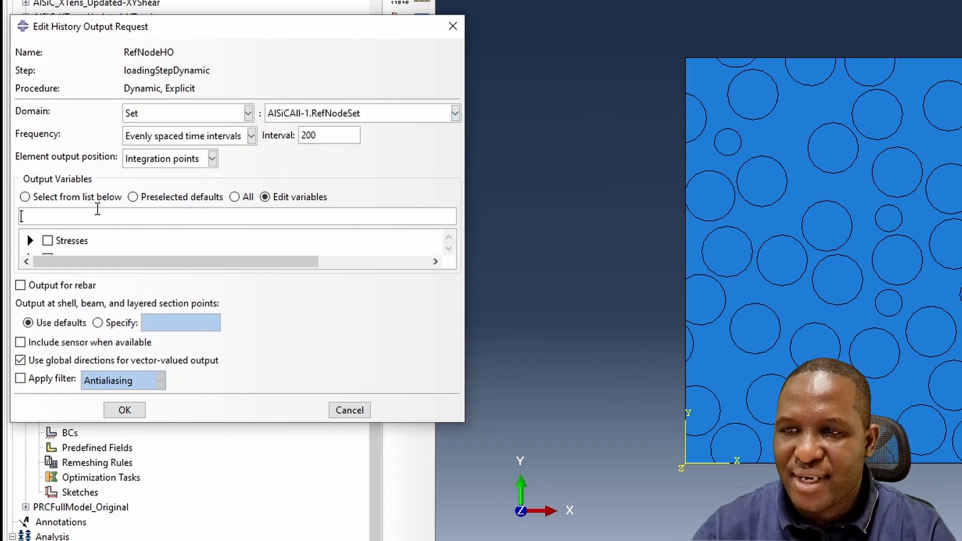
- Enter output variables RF1, RF2, RF3, COOR1, COOR2, COOR3, U1, U2, U3 and save the history request
type("RF1, RF")
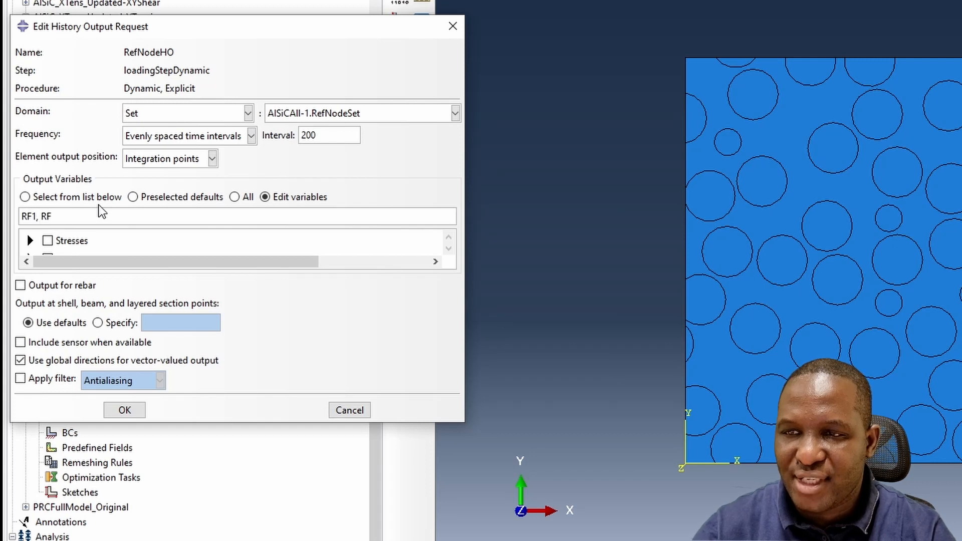
type("2, RF3, COO")
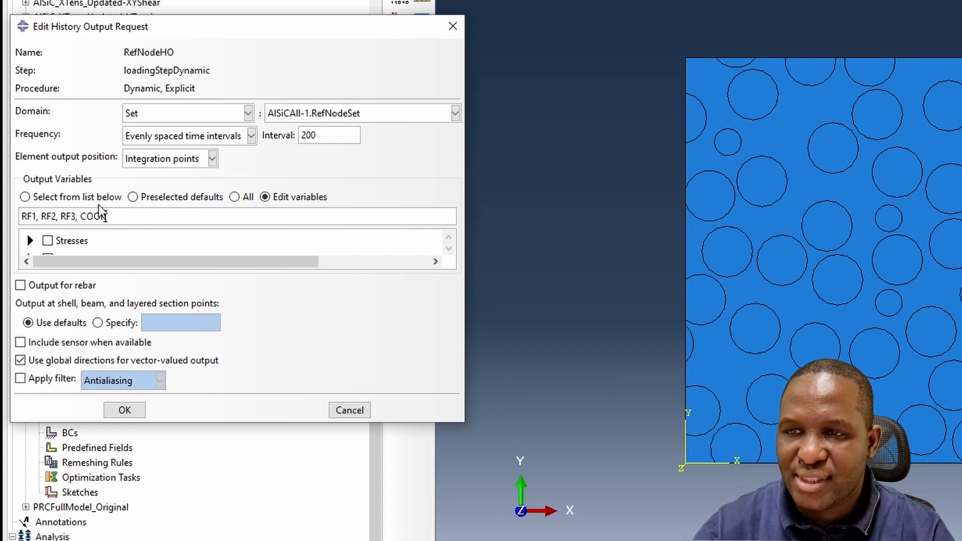
type("R1, COOR2, C")
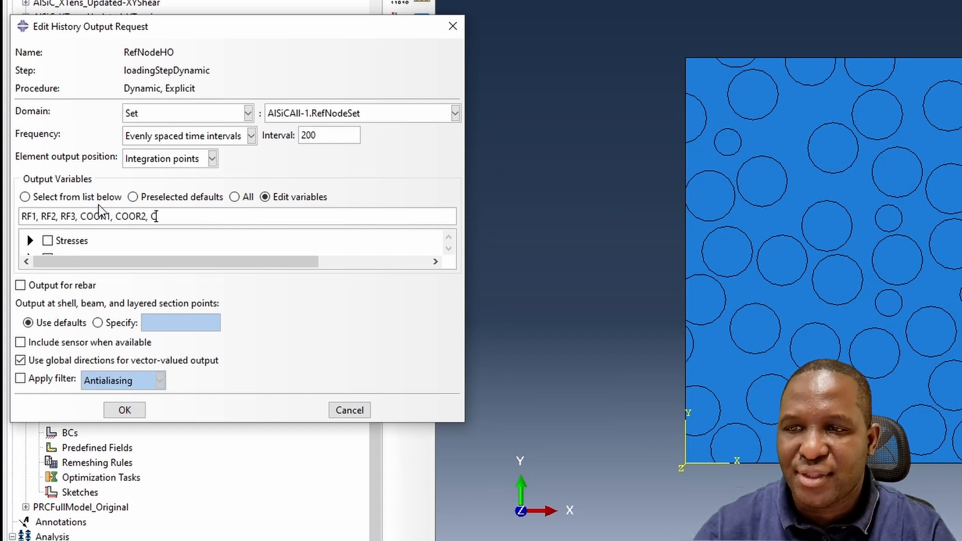
type("OOR3, U")
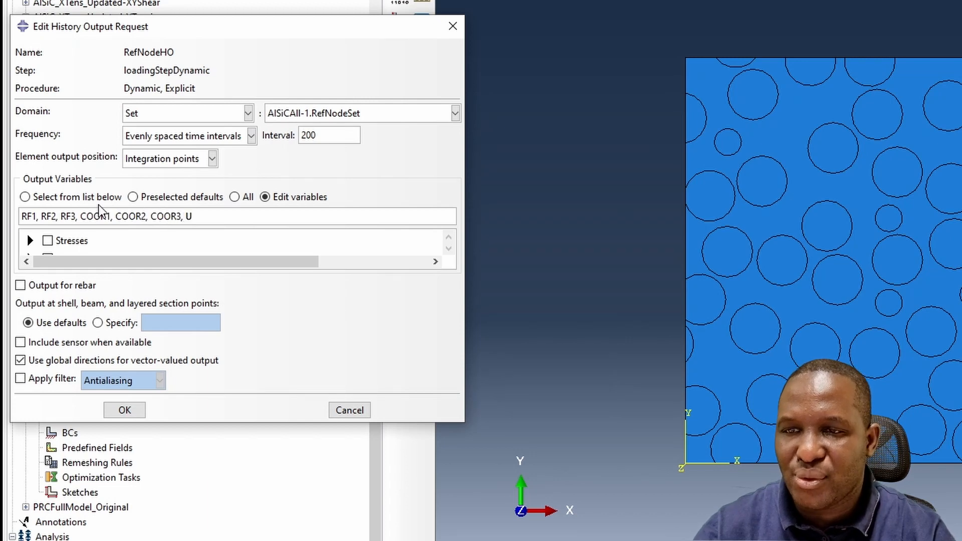
type("1, U2, U3")
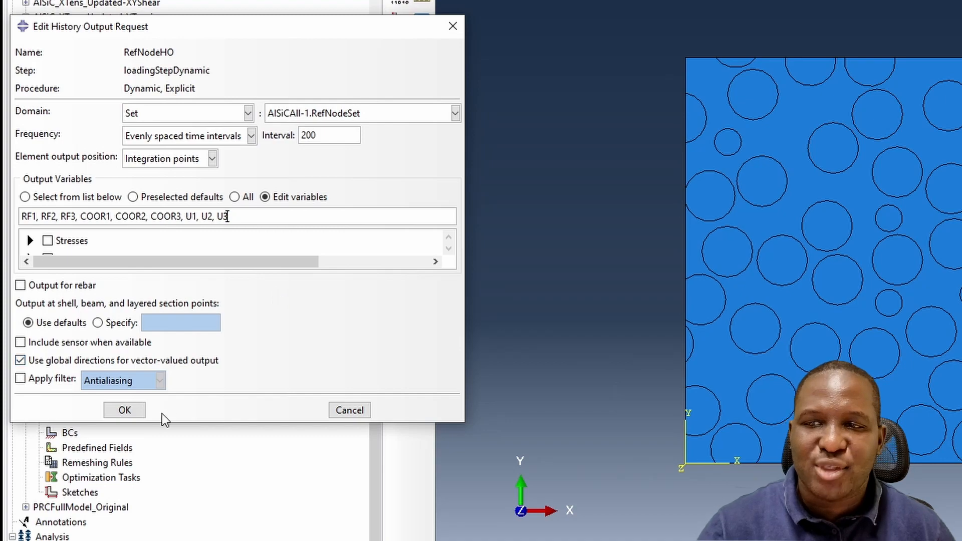
left_click(134, 411)
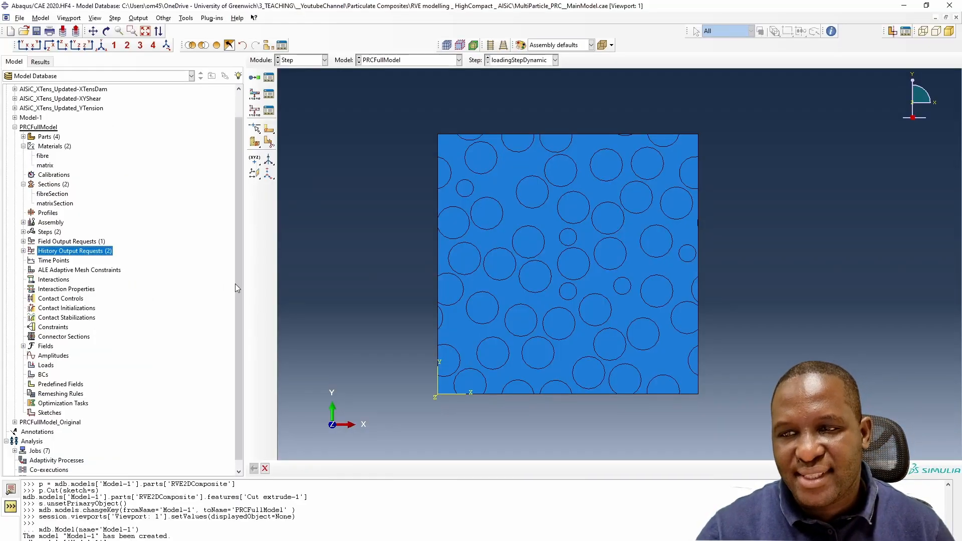
- Start a Displacement/Rotation boundary condition named XBackR in the Initial step
scroll(64, 279, "down", 1)
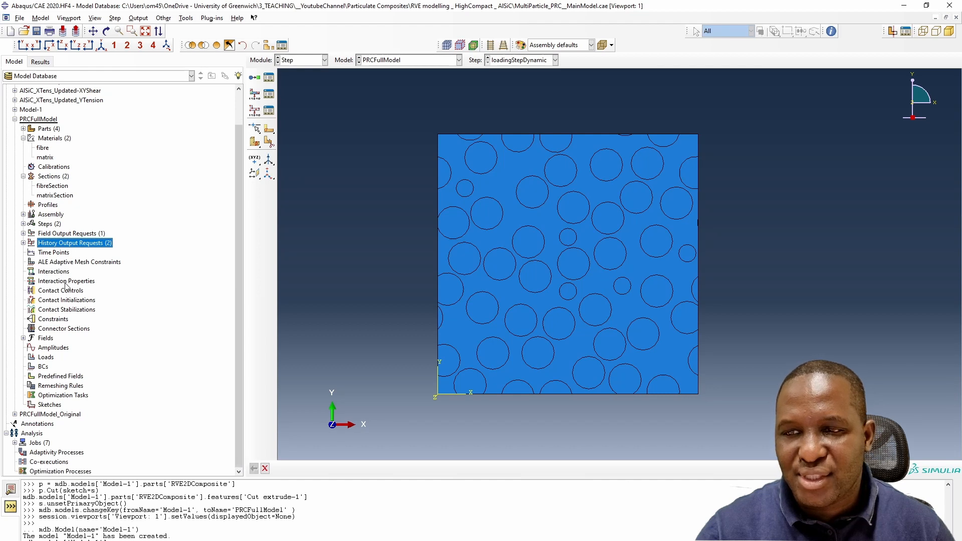
double_click(43, 366)
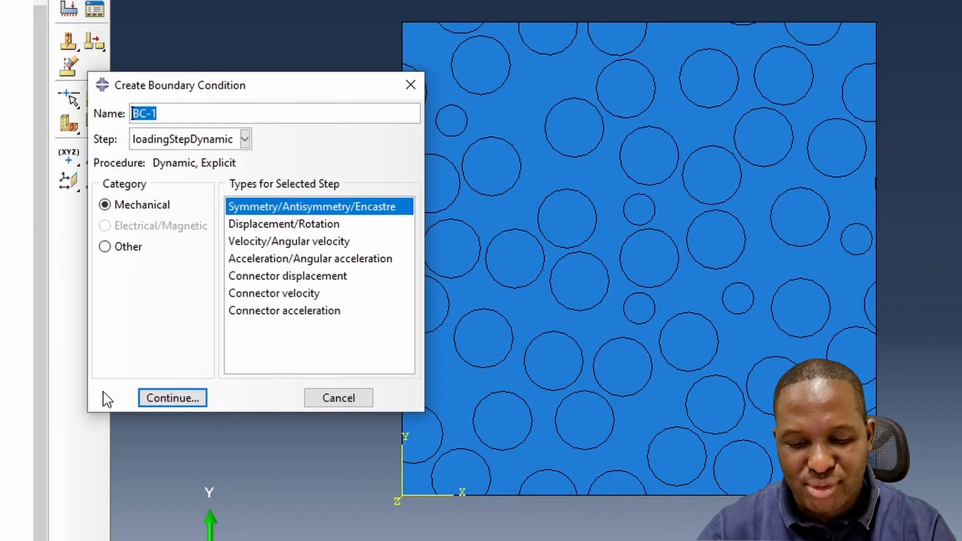
type("x")
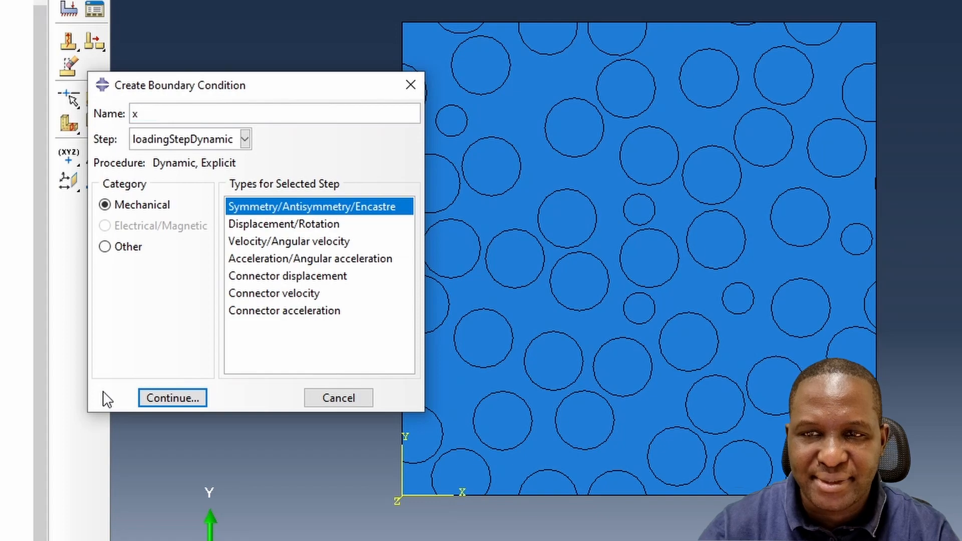
type("XBackR")
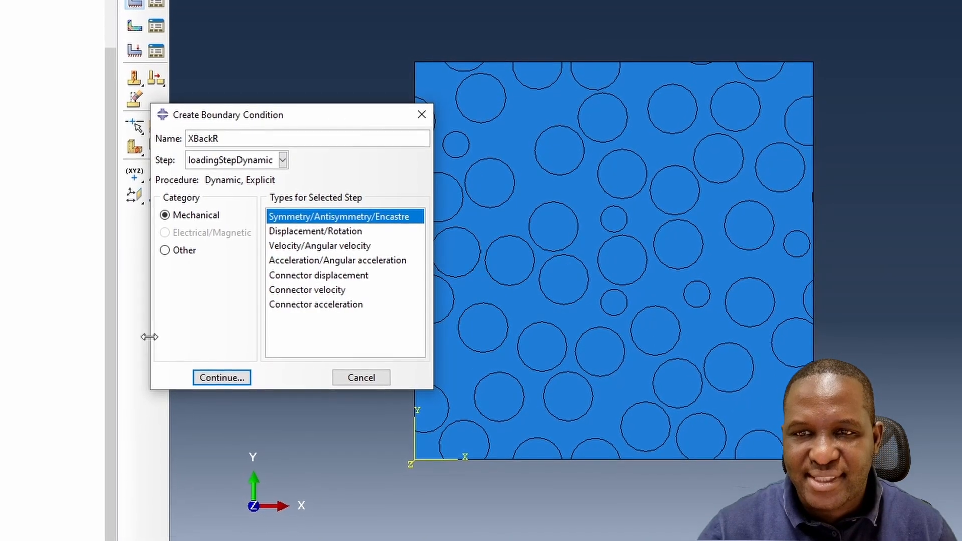
left_click(207, 146)
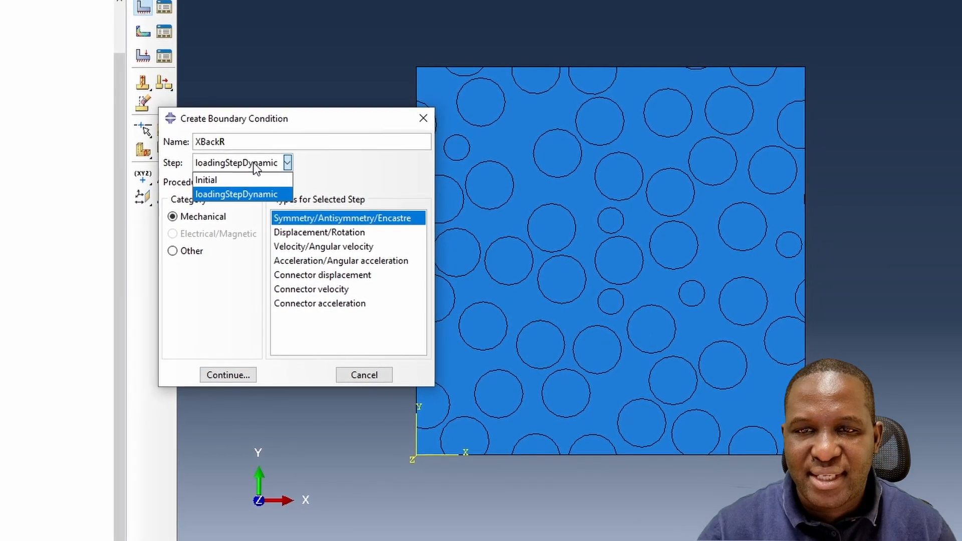
left_click(216, 180)
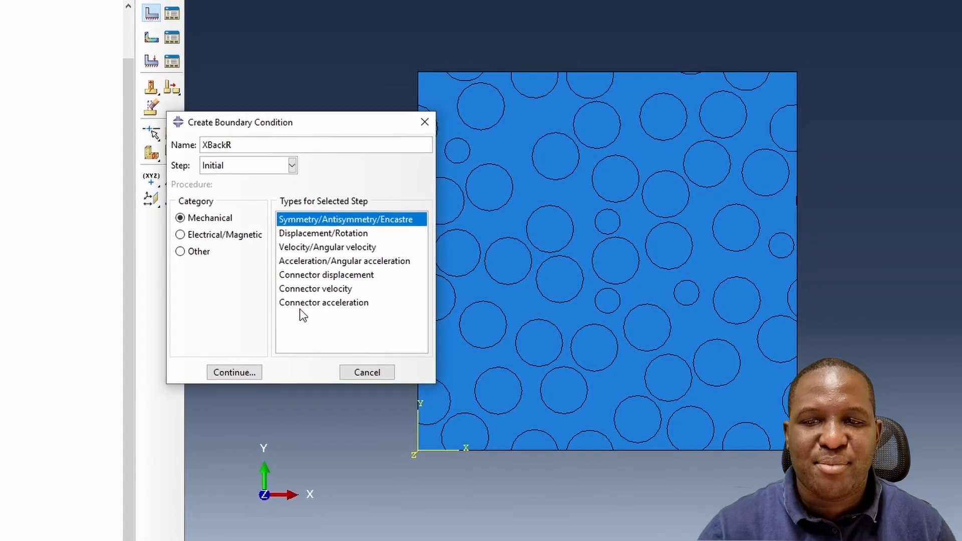
left_click(321, 232)
left_click(243, 370)
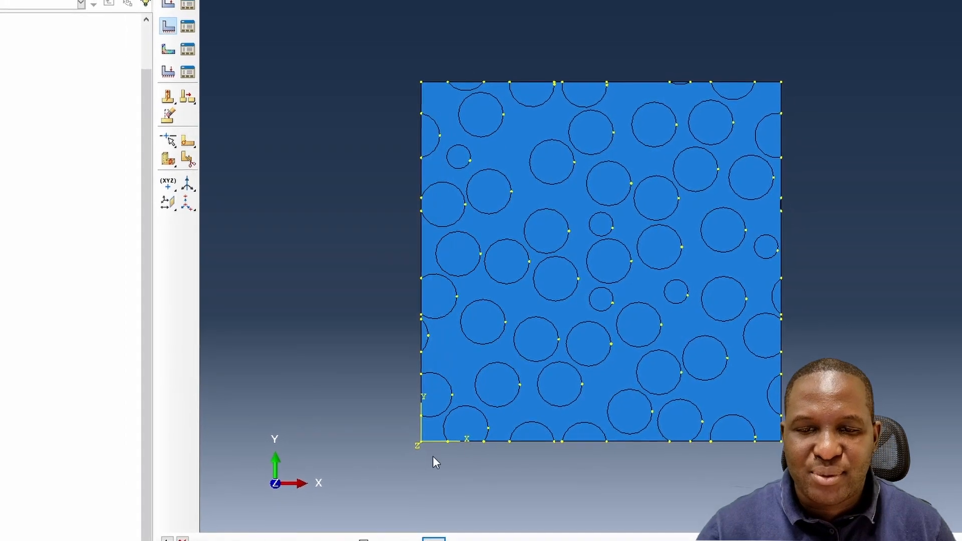
- Apply XBackR to the two left corner vertices of the RVE, fixing U1
left_click(422, 437)
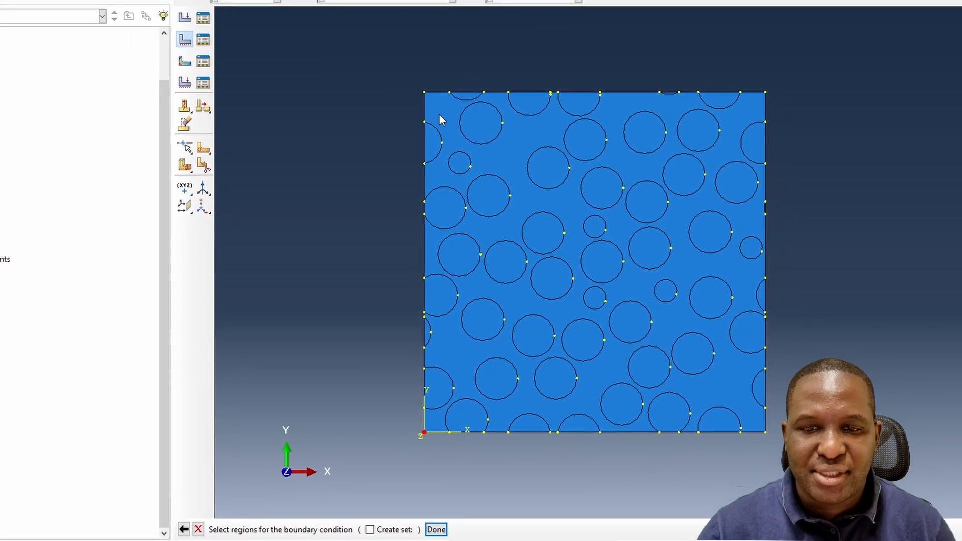
left_click(423, 87, "shift")
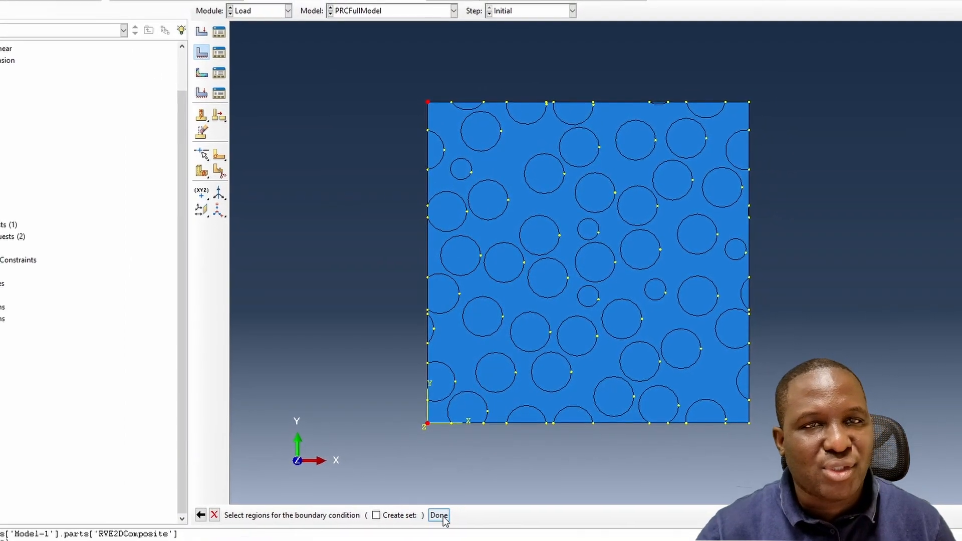
left_click(437, 523)
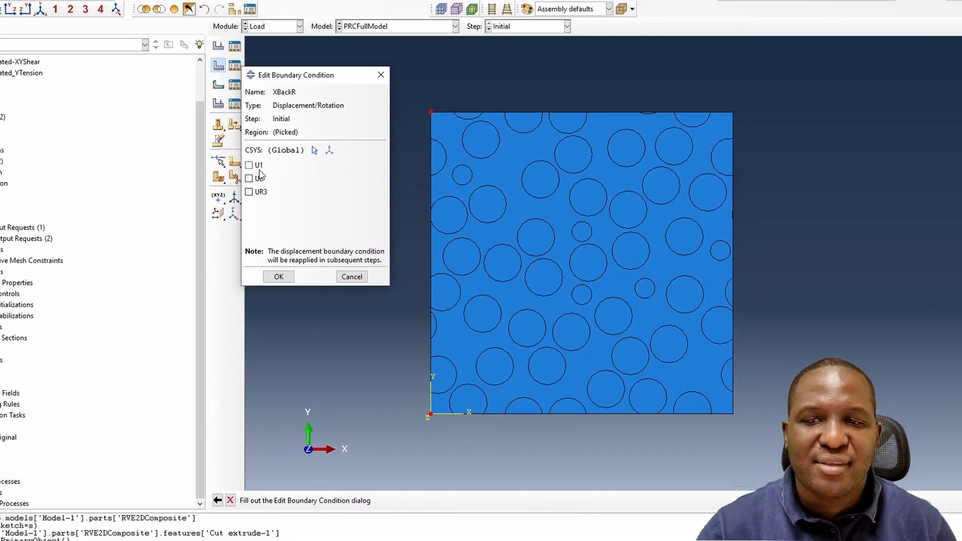
left_click(241, 161)
left_click(285, 277)
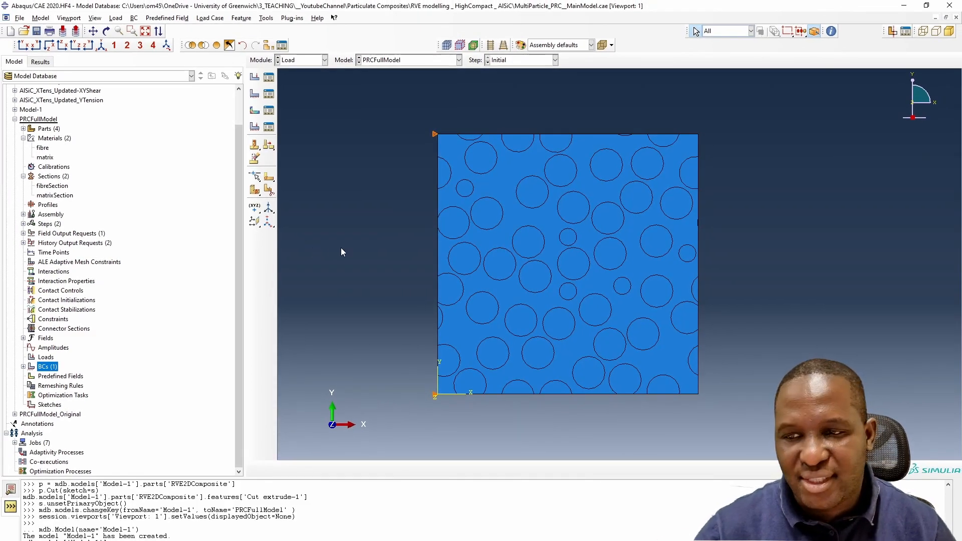
- Create a Displacement/Rotation boundary condition YBaseR in the Initial step fixing U2 on both bottom corner vertices
double_click(44, 368)
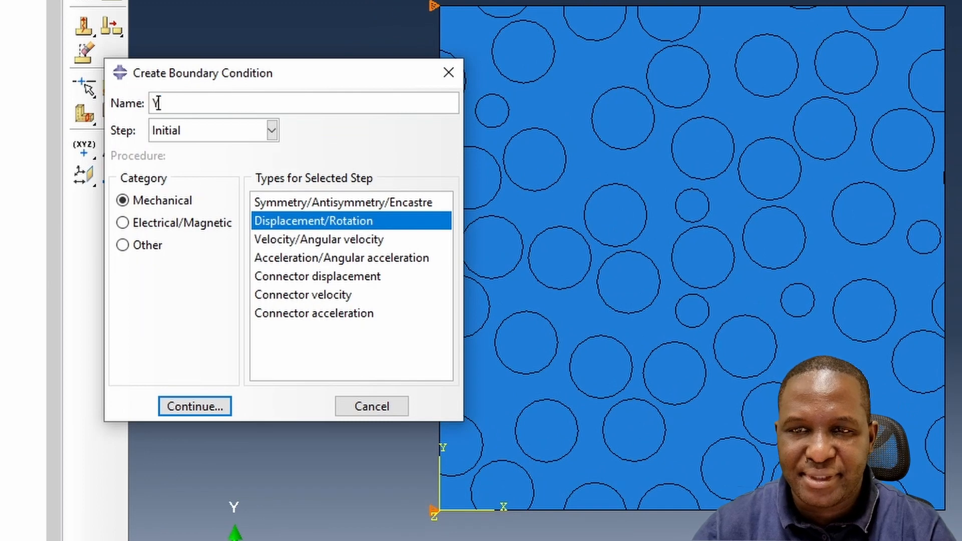
type("YBa")
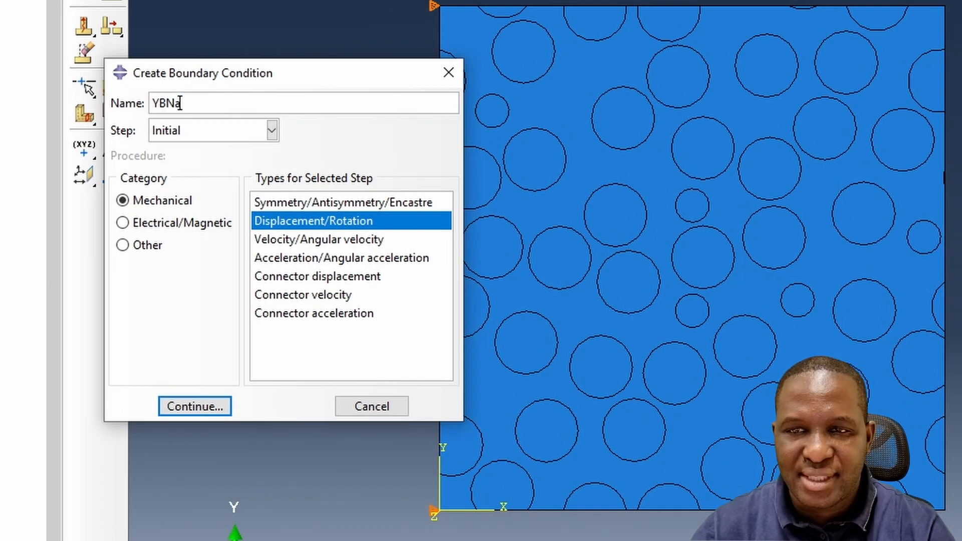
type("seR")
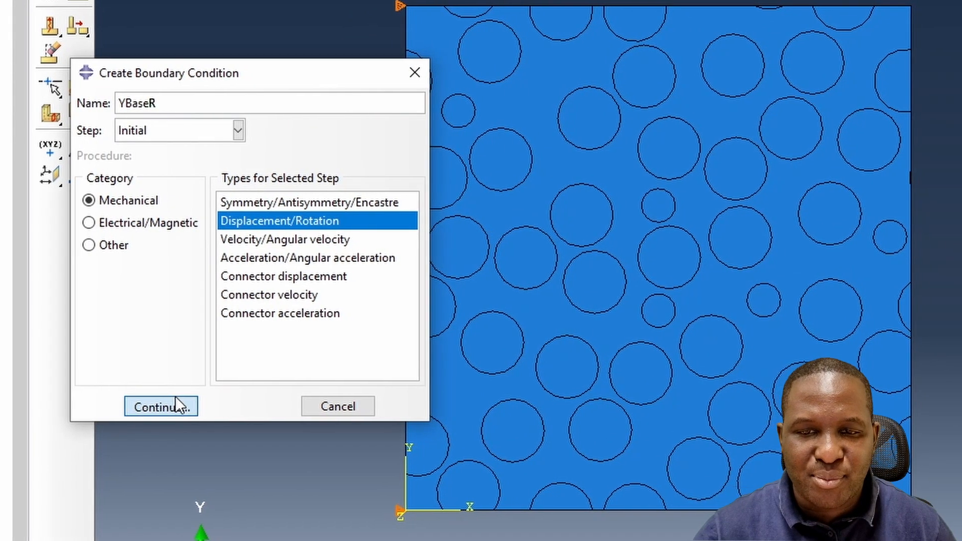
left_click(176, 406)
left_click(399, 510)
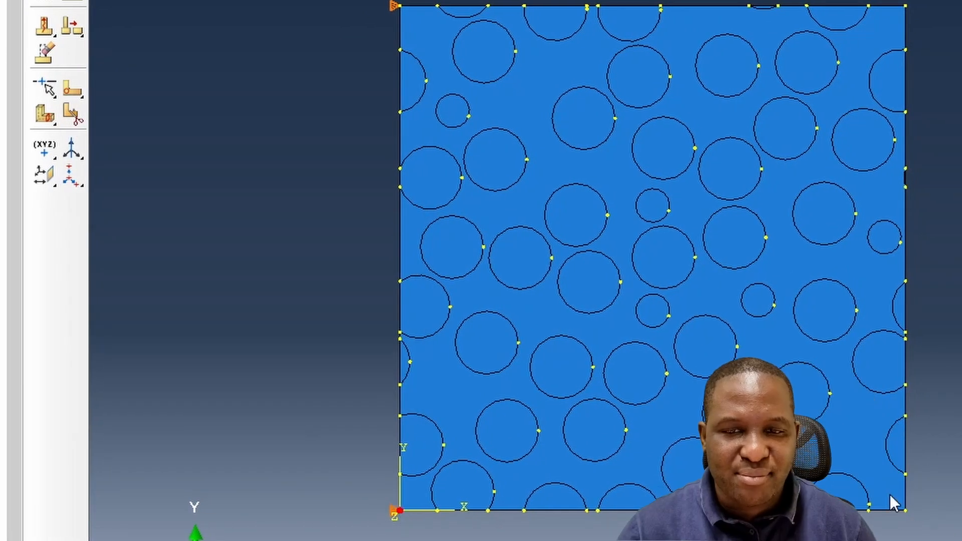
left_click(905, 511, "shift")
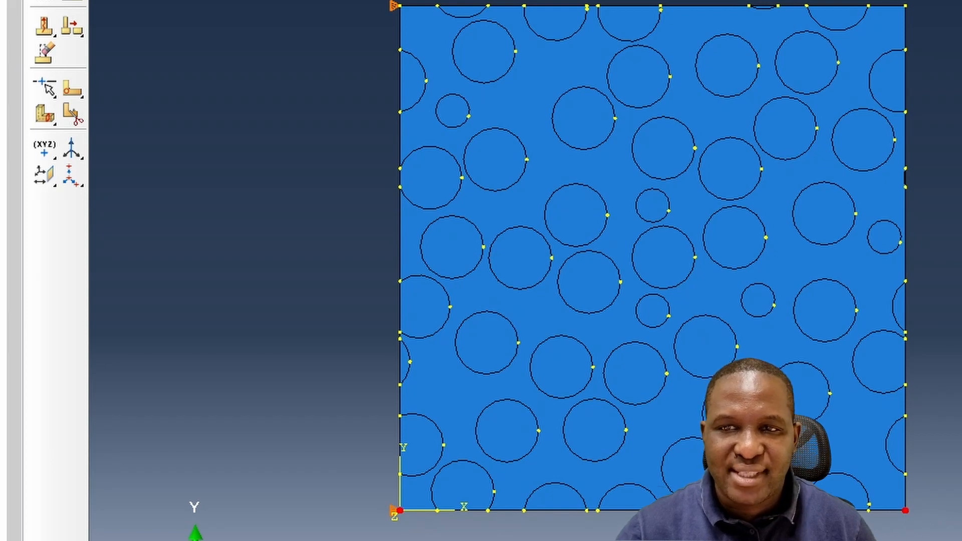
left_click(111, 118)
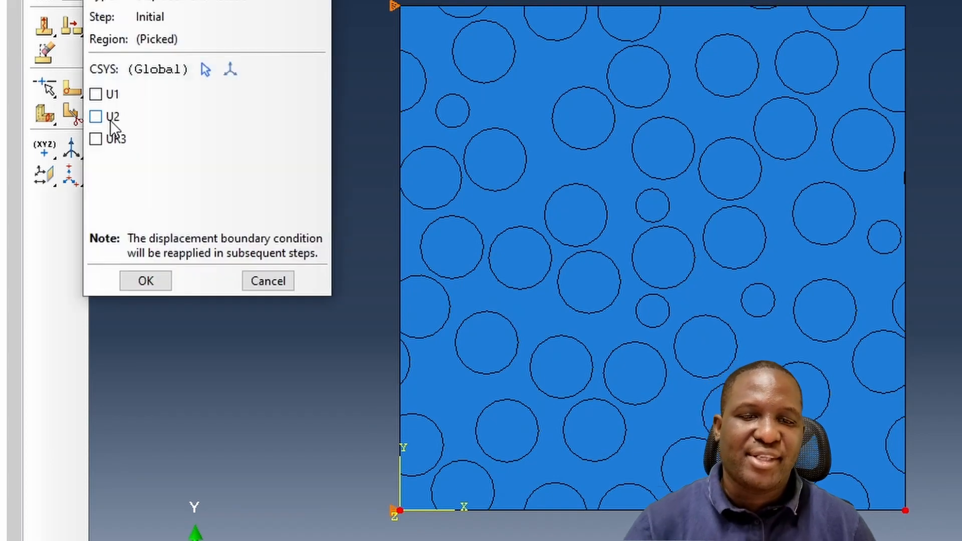
left_click(145, 281)
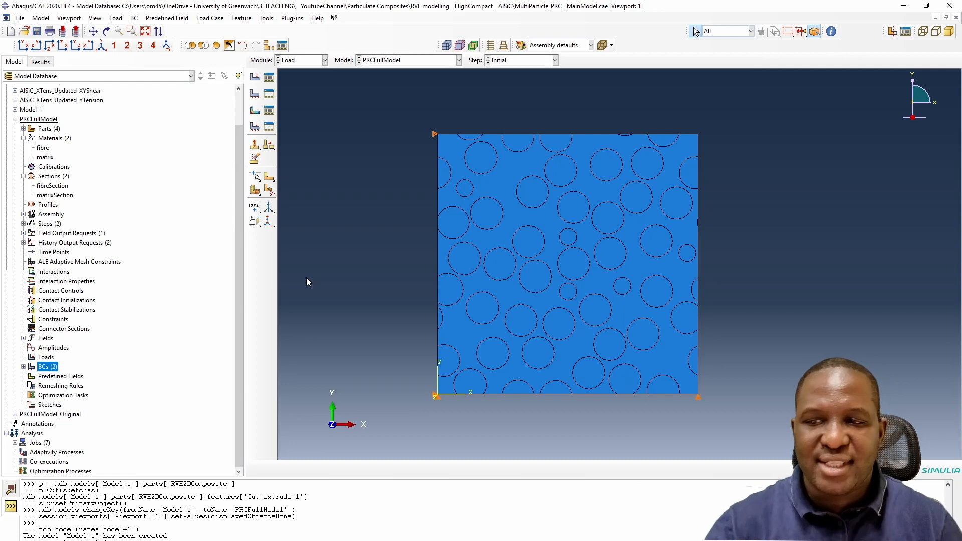
- Start a Displacement/Rotation boundary condition named XTensLoad in the loadingStepDynamic step
double_click(48, 367)
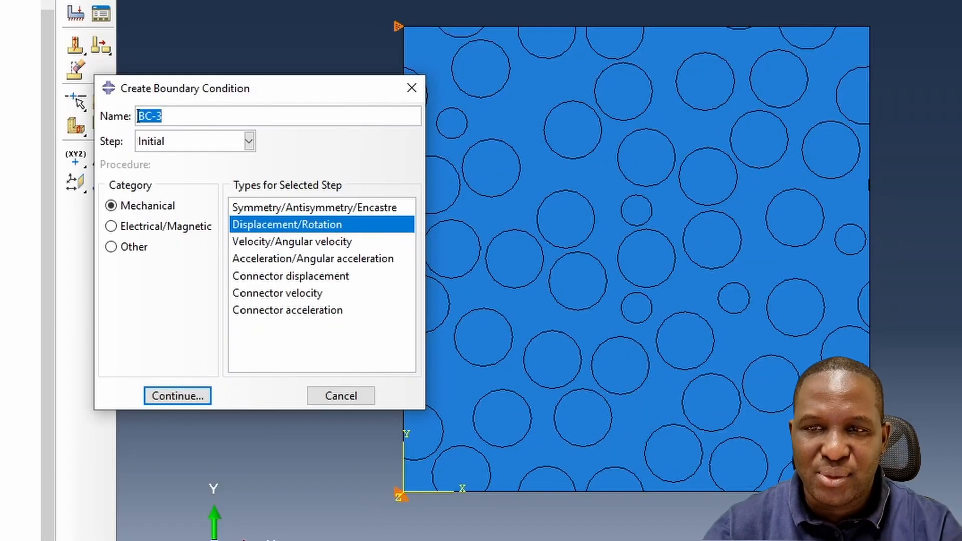
type("XTensLoad")
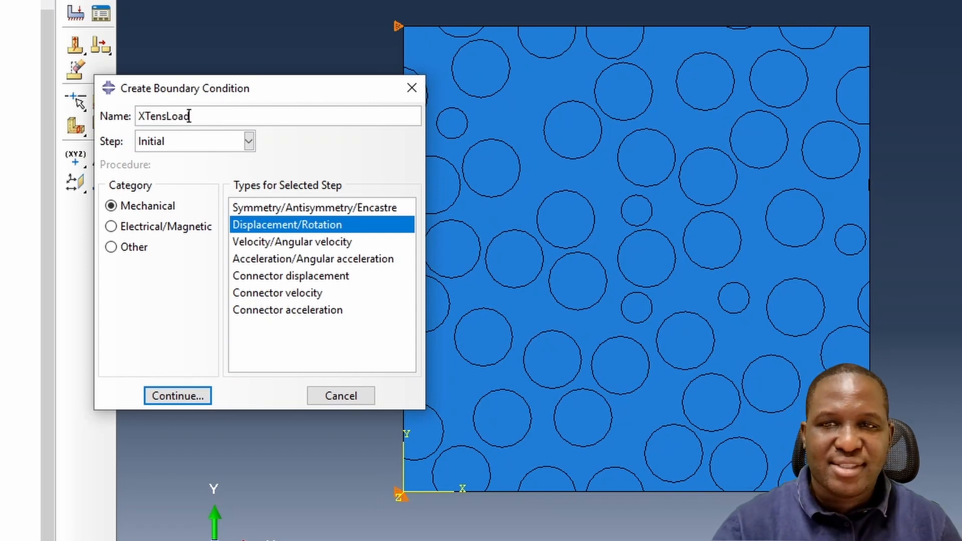
left_click(187, 143)
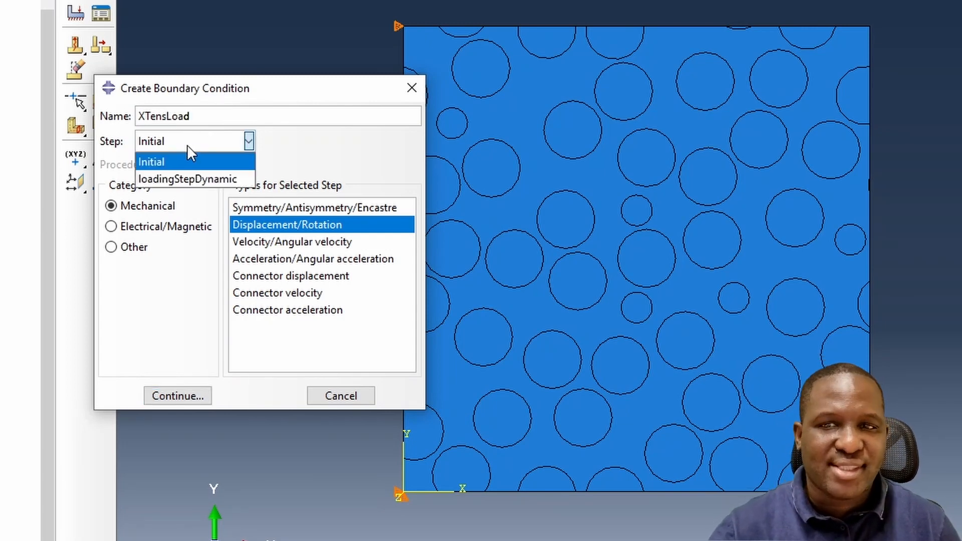
left_click(193, 177)
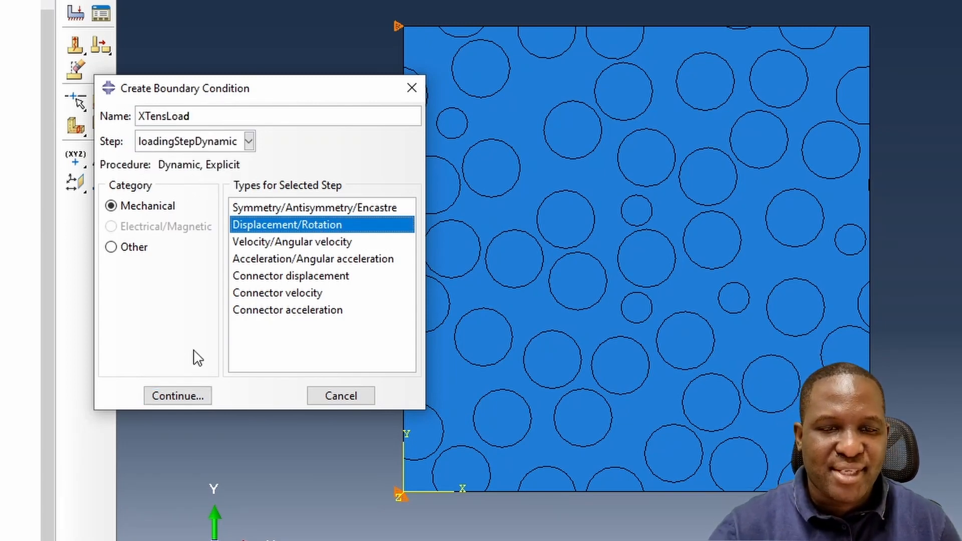
left_click(185, 396)
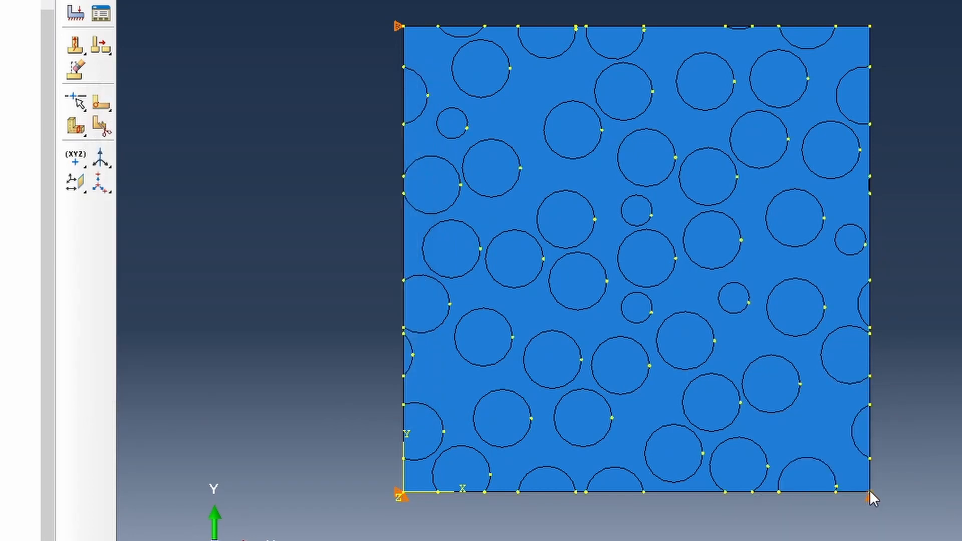
- Apply XTensLoad to the bottom-right corner vertex of the RVE with U1 set to 12
left_click(496, 540)
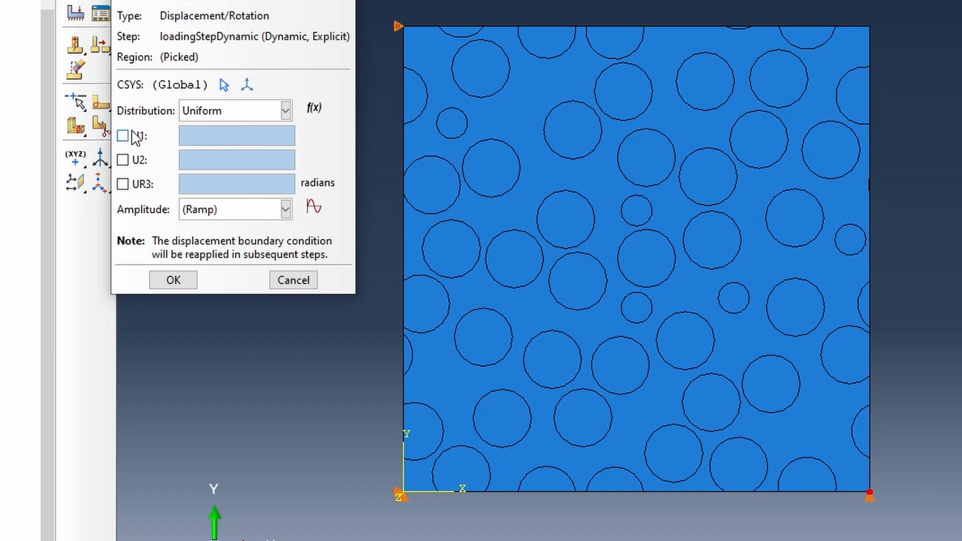
left_click(123, 136)
type("12")
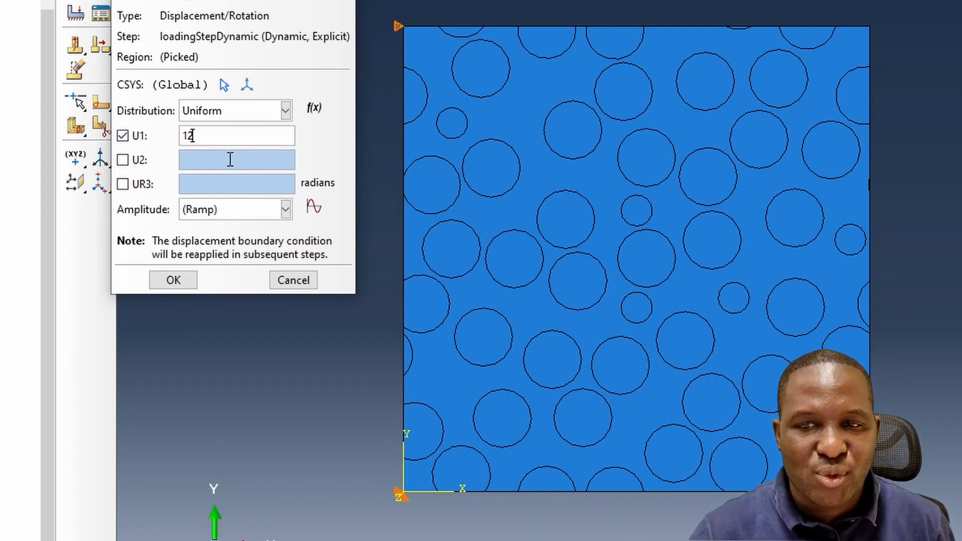
- Create a tabular amplitude Amp-1 ramping from amplitude 0 at time 0 to amplitude 1 at time 1
left_click(249, 211)
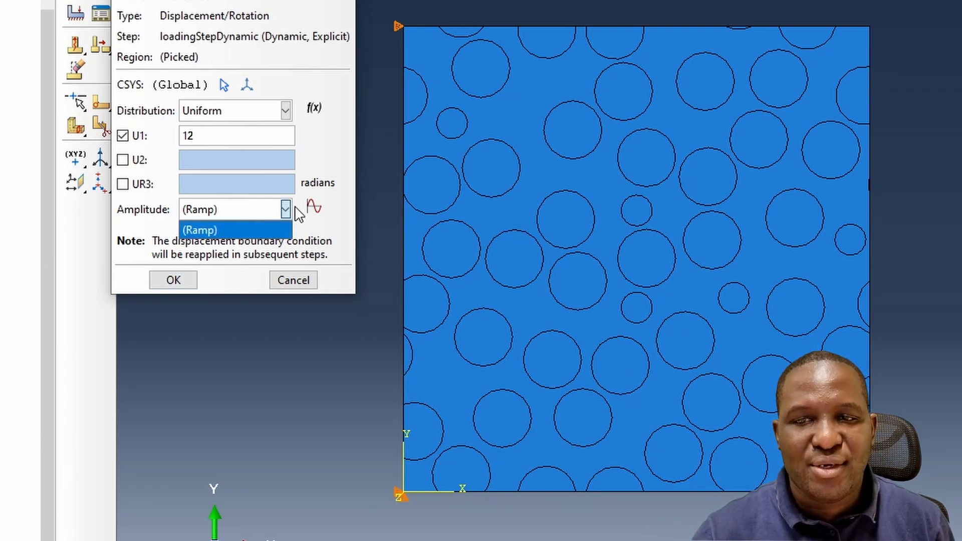
left_click(313, 210)
left_click(314, 208)
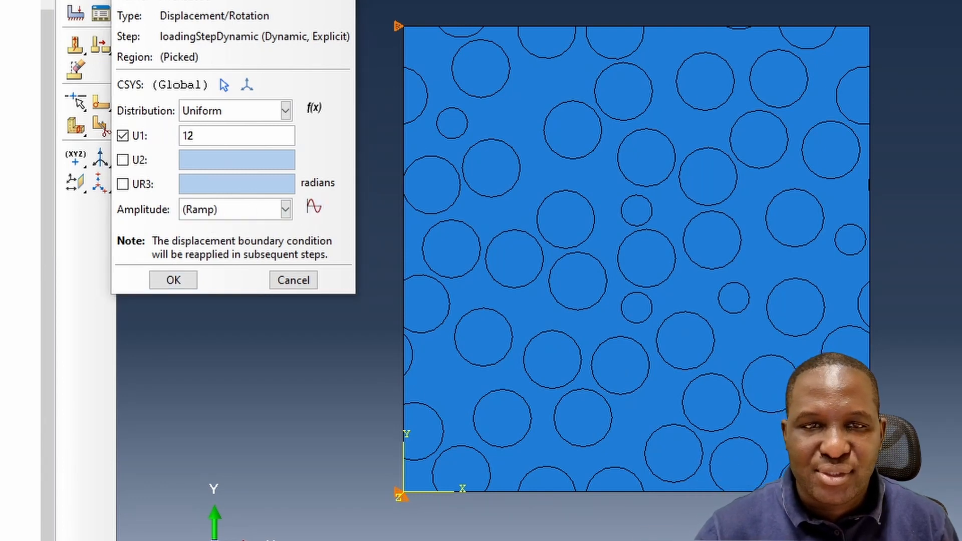
left_click_drag(424, 22, 752, 13)
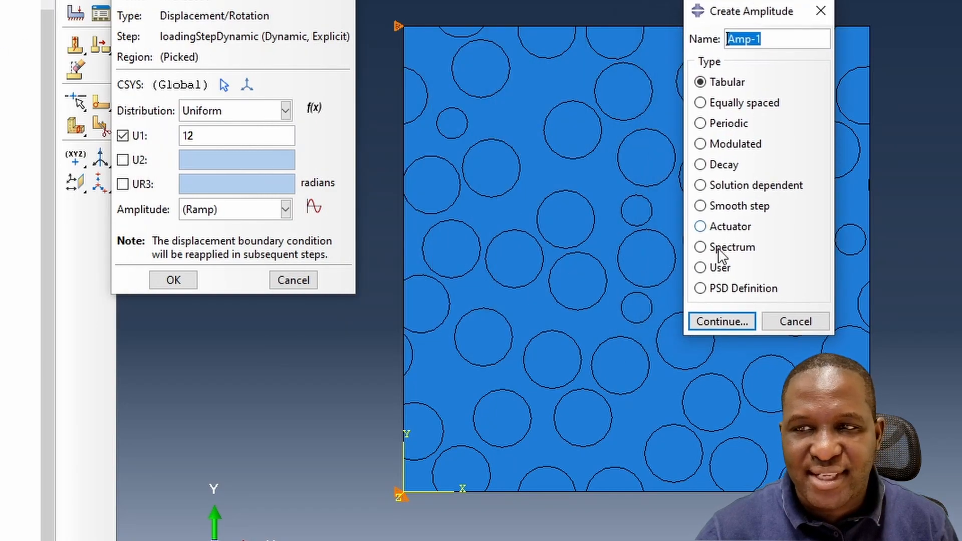
left_click(721, 319)
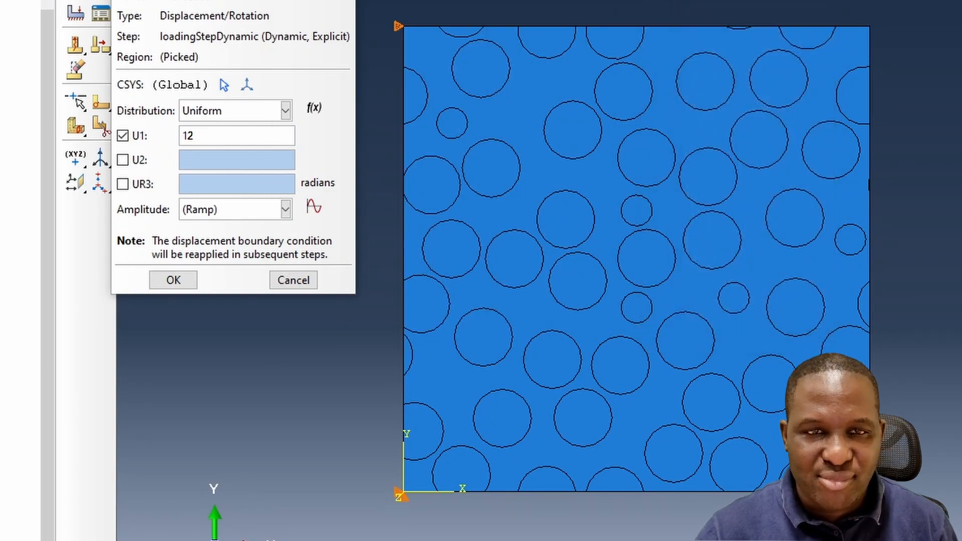
left_click(770, 185)
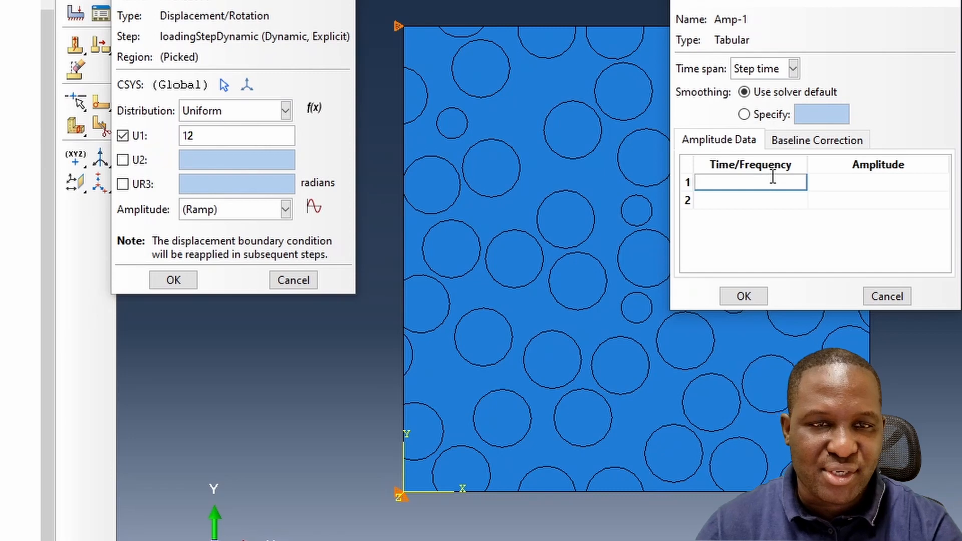
type("0")
key("Tab")
type("0")
key("Tab")
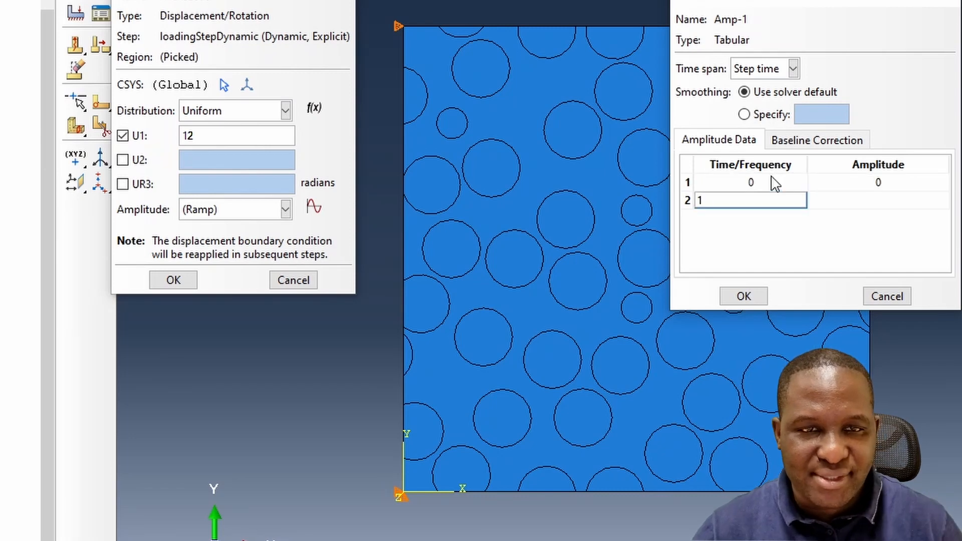
type("1")
key("Tab")
left_click(793, 205)
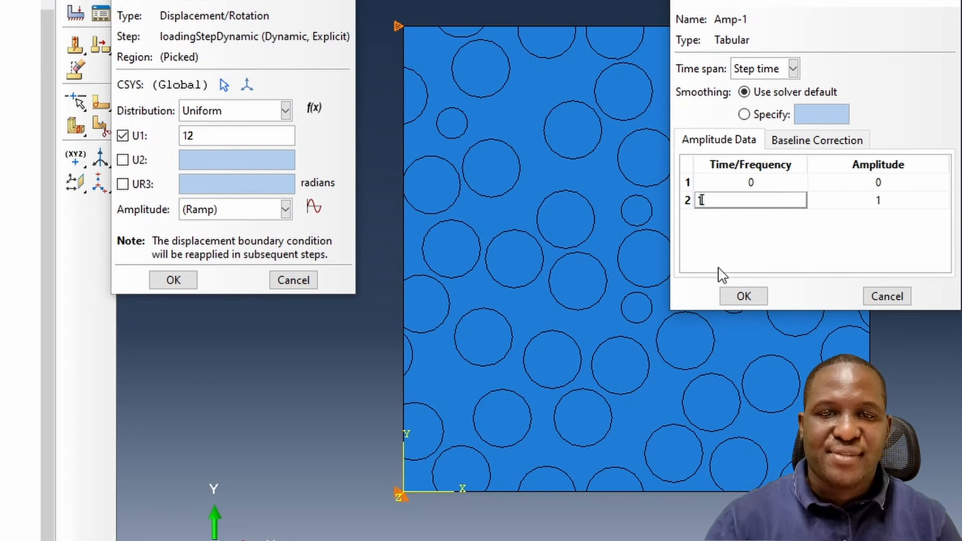
left_click(746, 297)
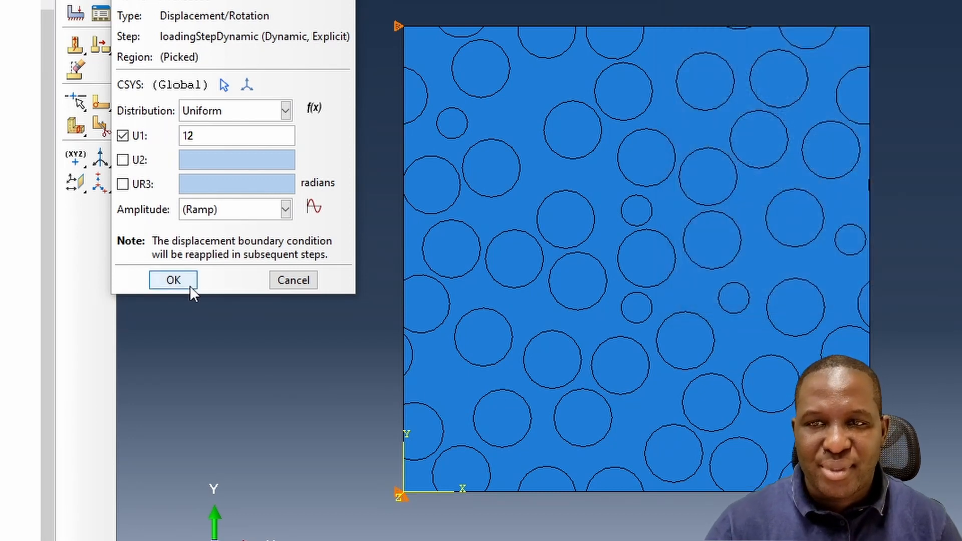
- Assign Amp-1 as the amplitude of XTensLoad and save the boundary condition
left_click(191, 286)
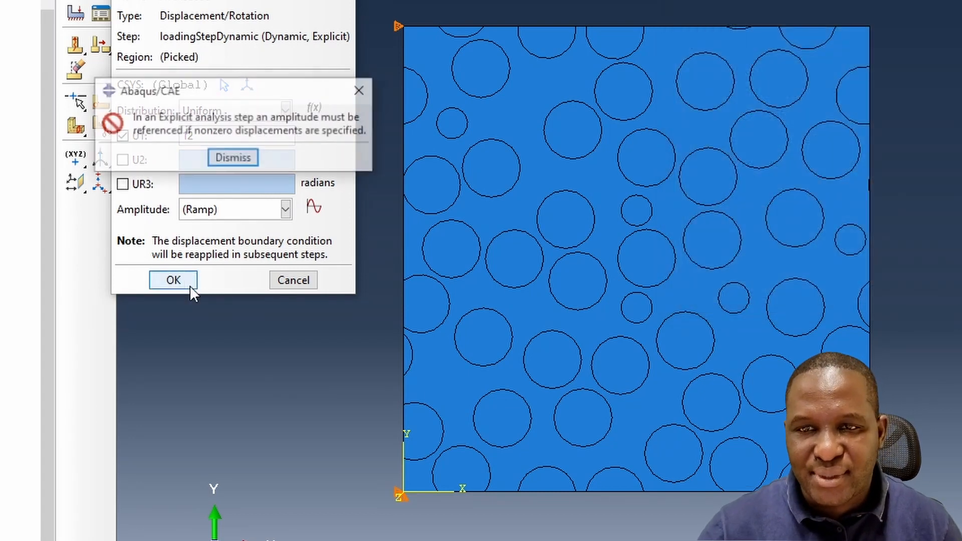
left_click(233, 158)
left_click(247, 209)
left_click(216, 247)
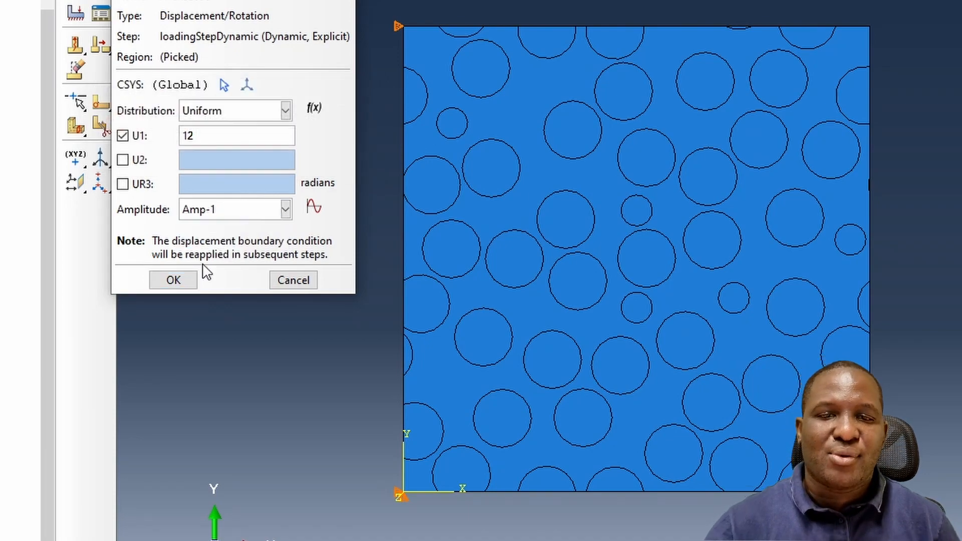
left_click(173, 280)
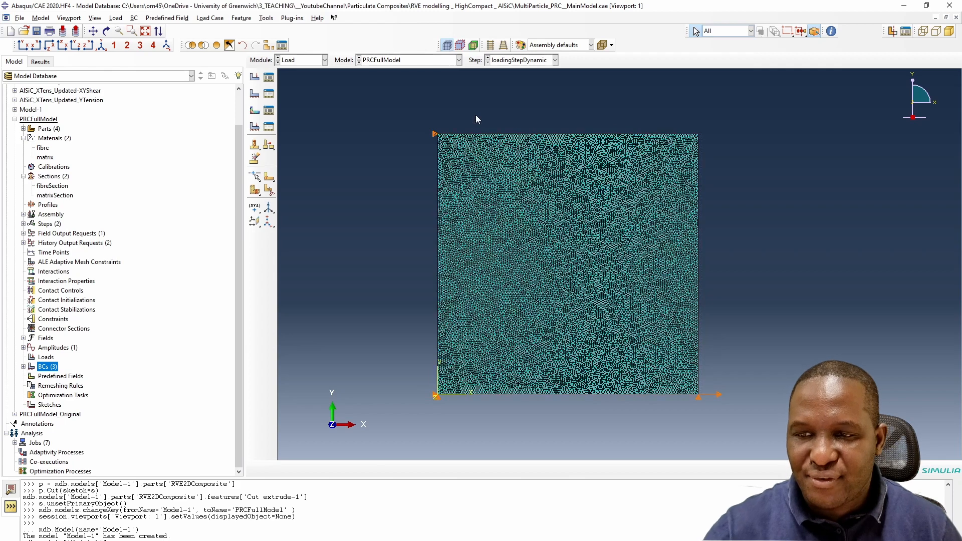
- Create a job named AlSiC_XTensCase for the PRCFullModel model with default settings
double_click(40, 442)
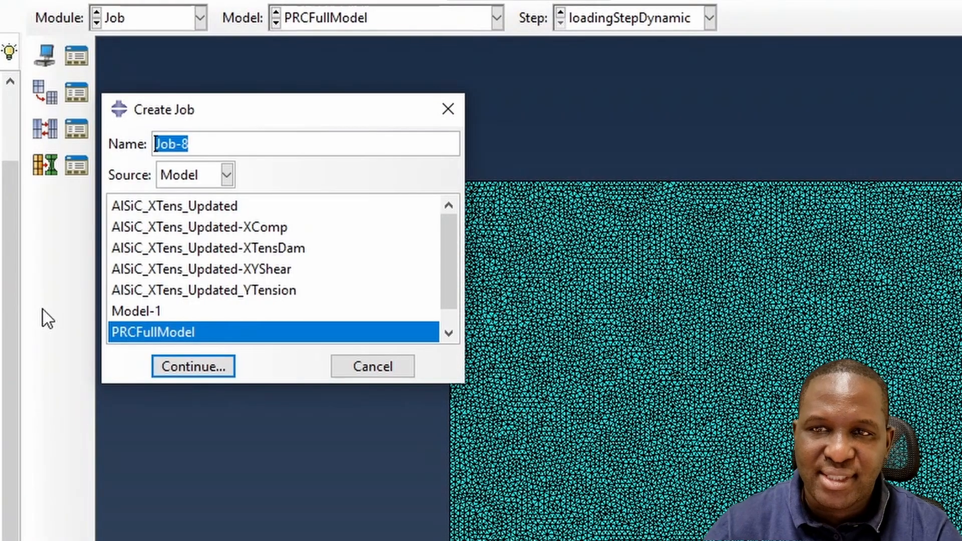
type("AlSiC_XTensCase")
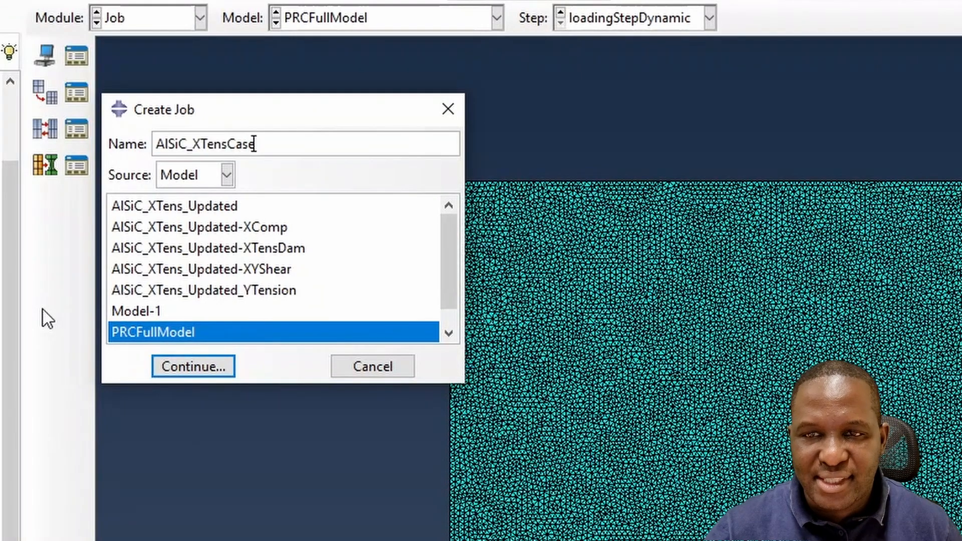
left_click(220, 364)
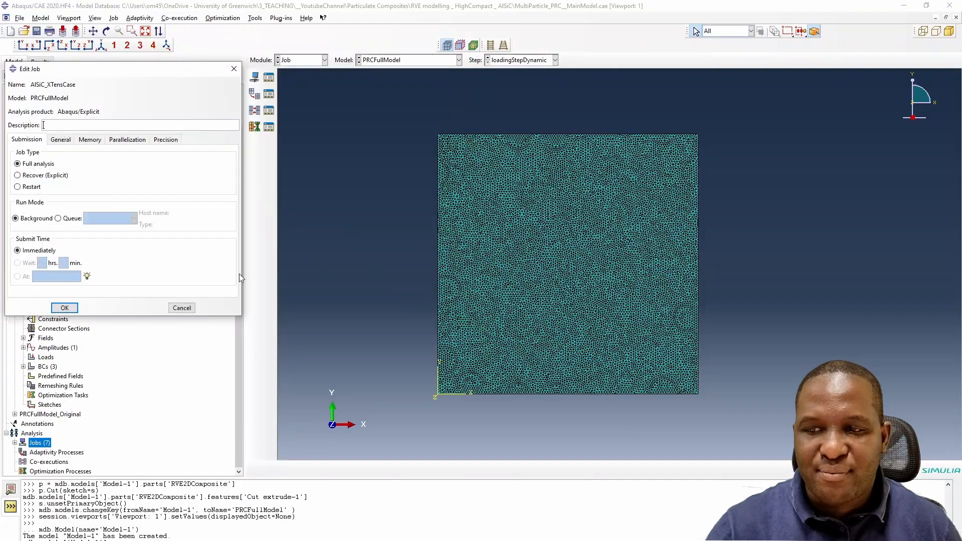
left_click(65, 309)
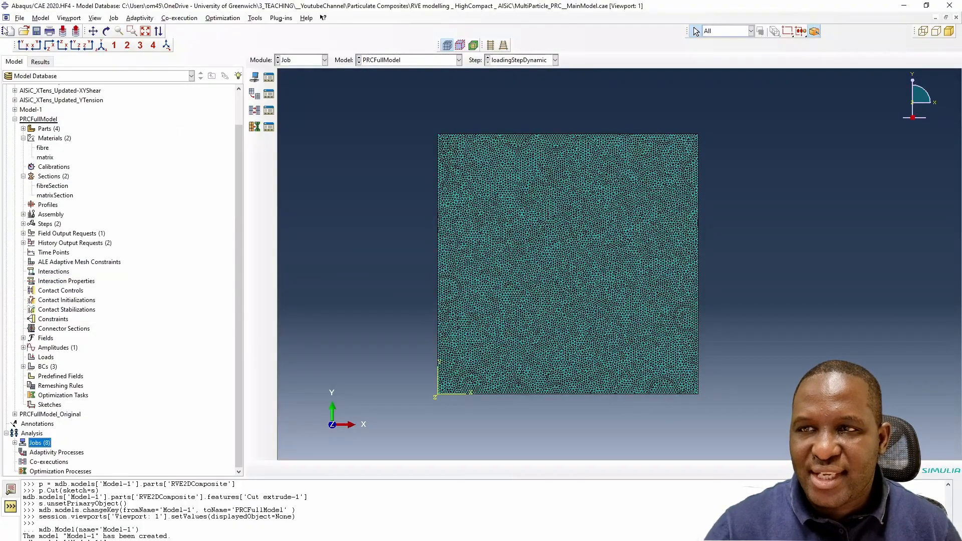
- Open the work directory settings and keep the current work directory
left_click(19, 18)
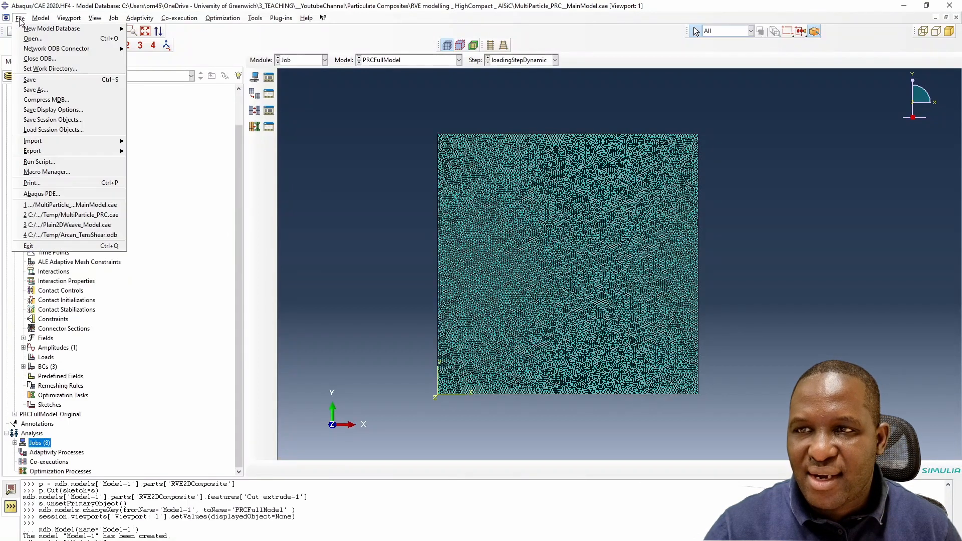
left_click(63, 72)
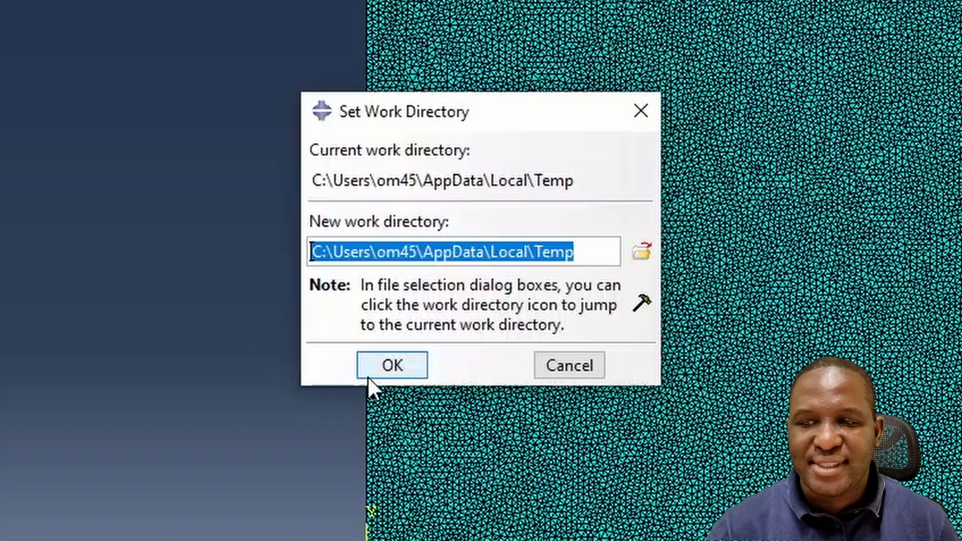
left_click(390, 369)
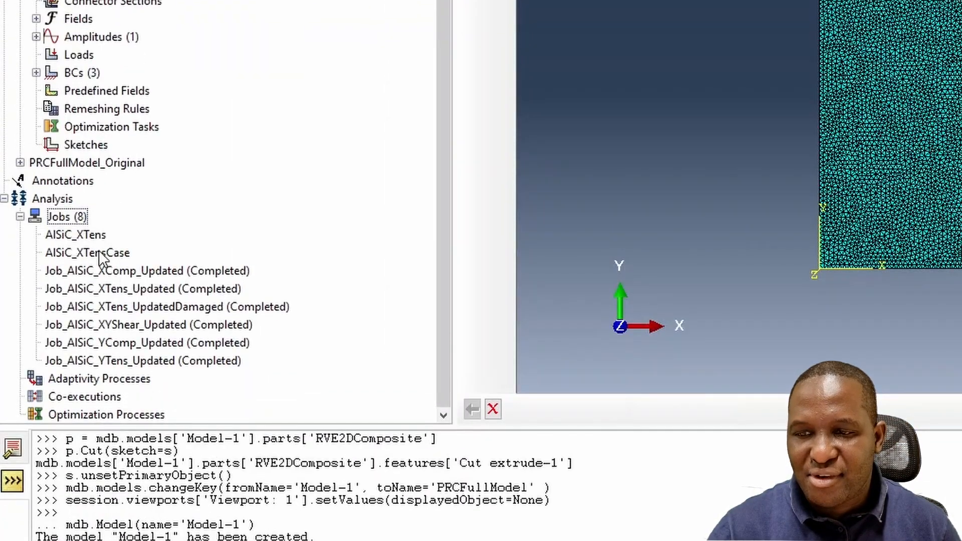
- Write the input file for the AlSiC_XTensCase job
left_click(98, 250)
right_click(98, 250)
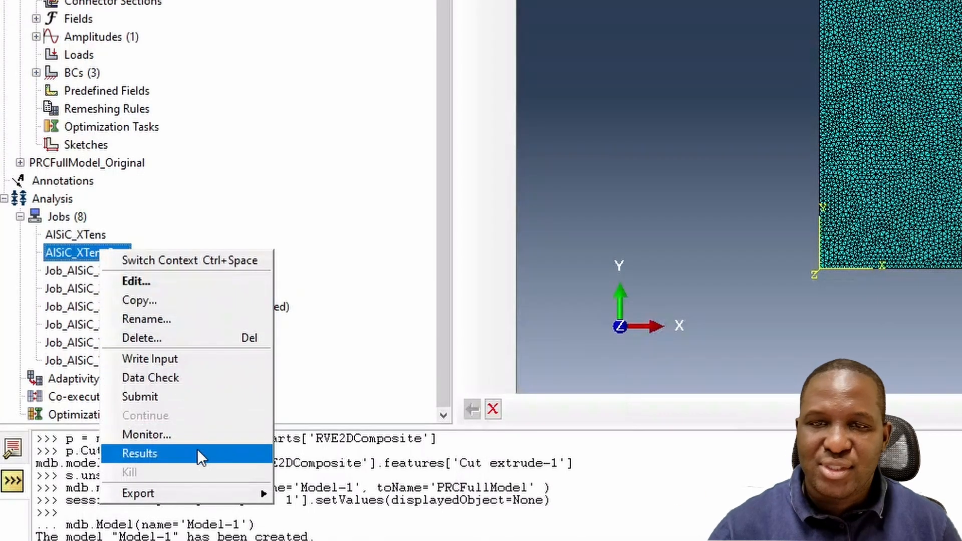
left_click(207, 357)
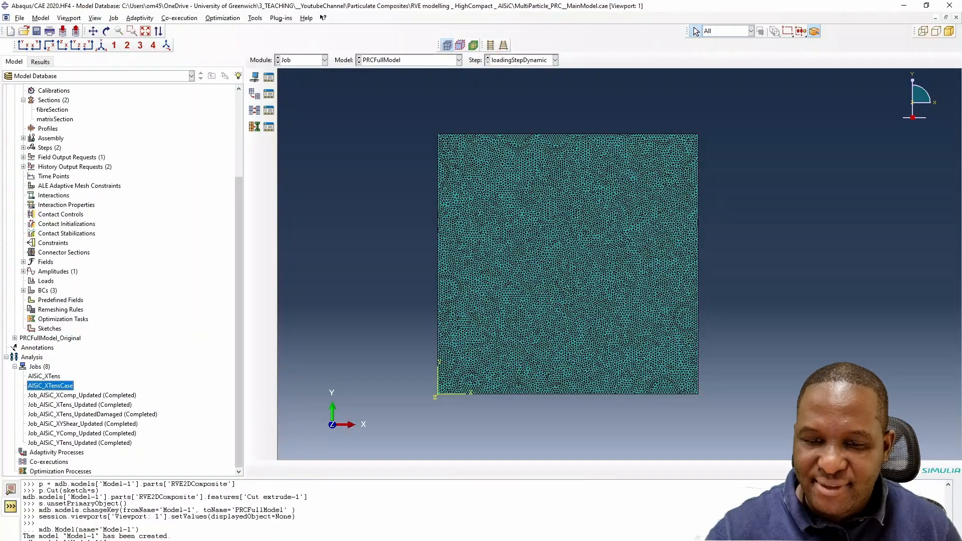
- Switch to MATLAB and examine the input files in the current folder
left_click(234, 540)
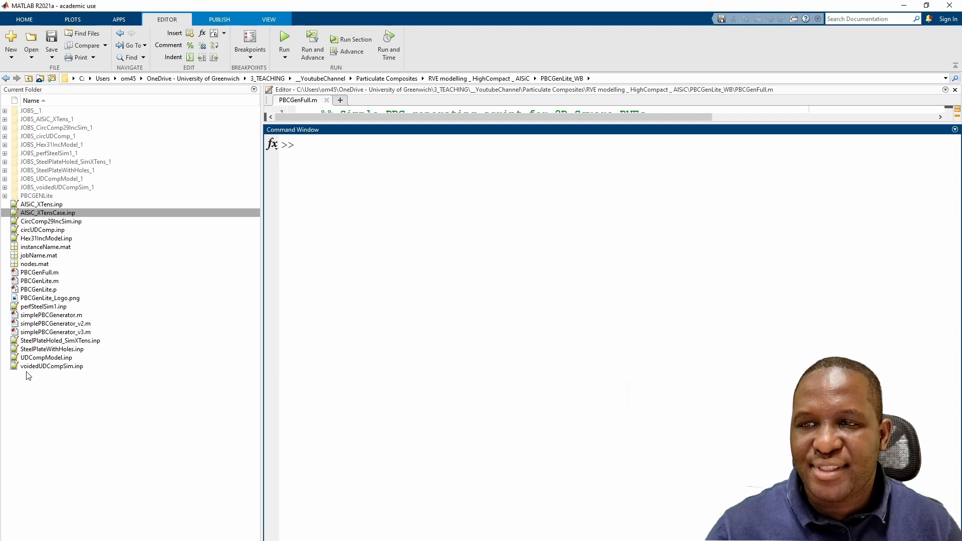
left_click(28, 369)
left_click(67, 213)
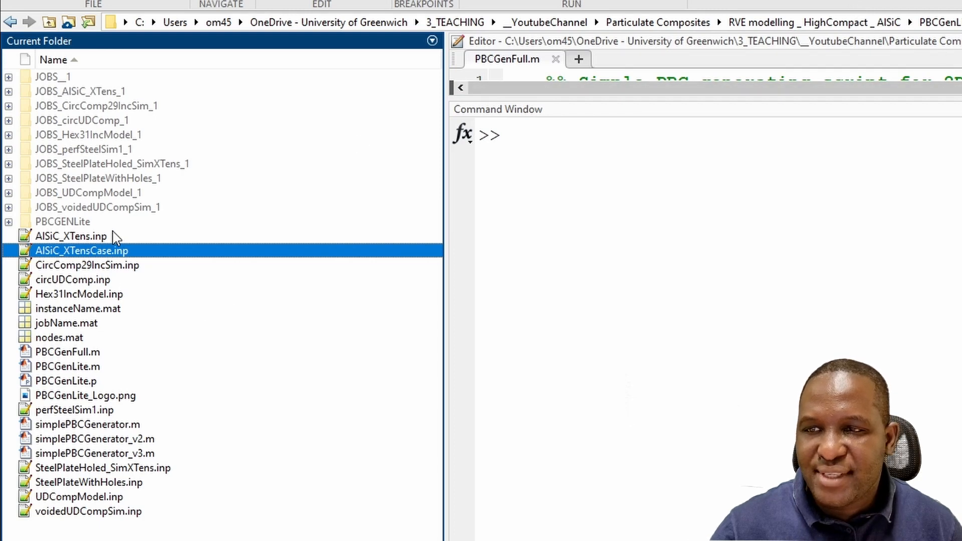
left_click(77, 354)
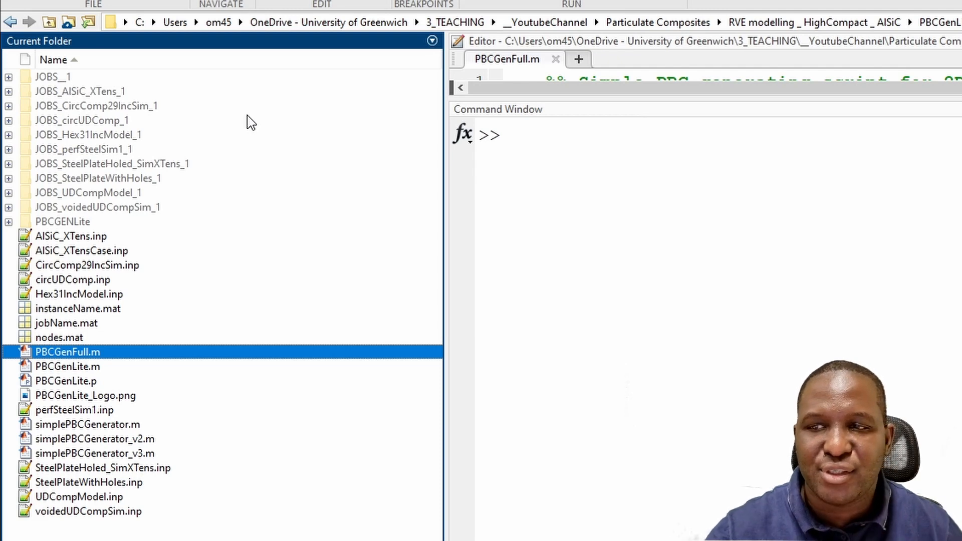
left_click(94, 238)
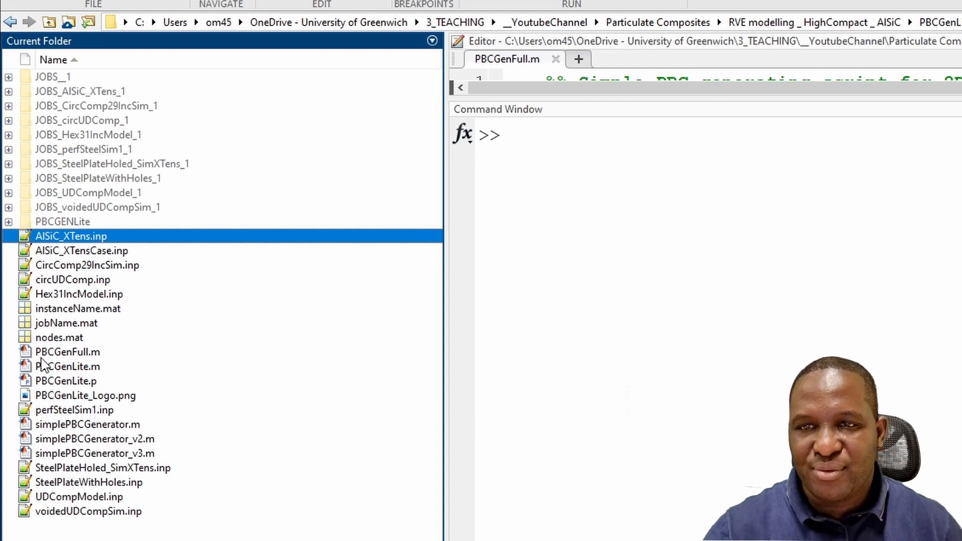
- Run the PBCGenFull script and pick AlSiC_XTensCase.inp as the Abaqus input file to impose periodic boundary conditions
left_click(576, 161)
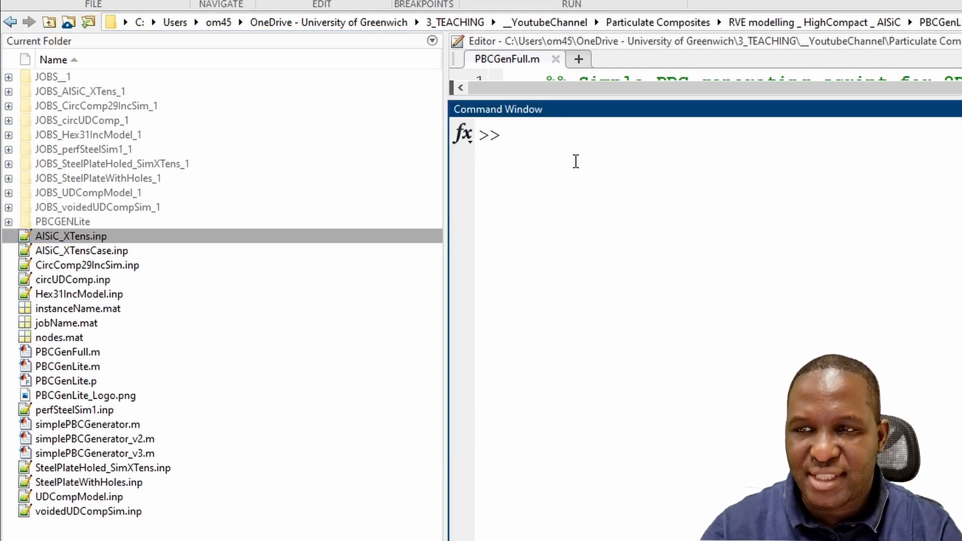
type("PBCGen")
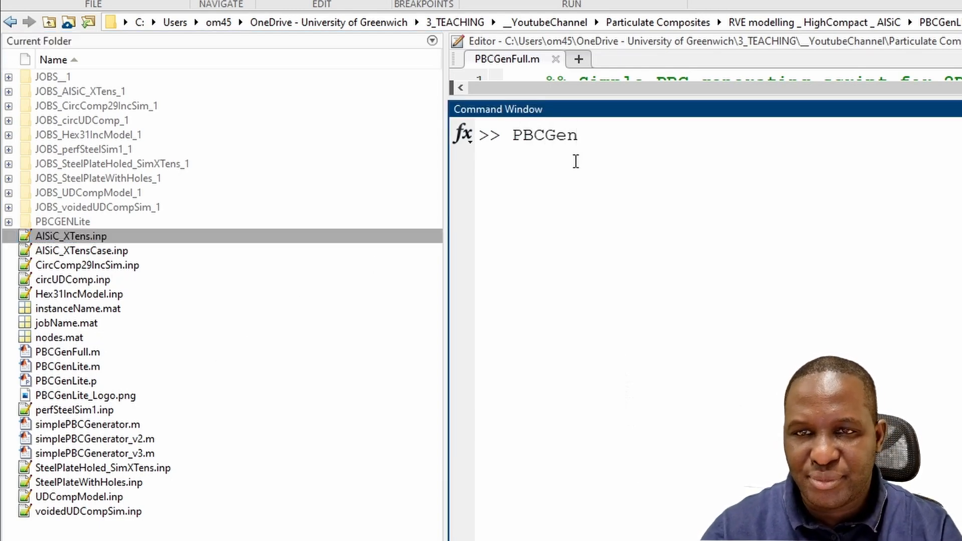
type("Full")
key("Return")
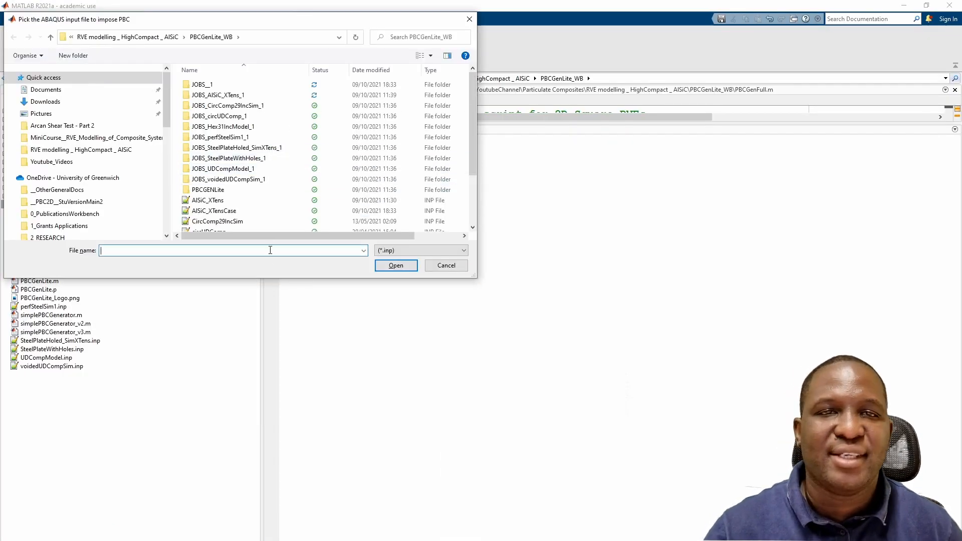
left_click(228, 211)
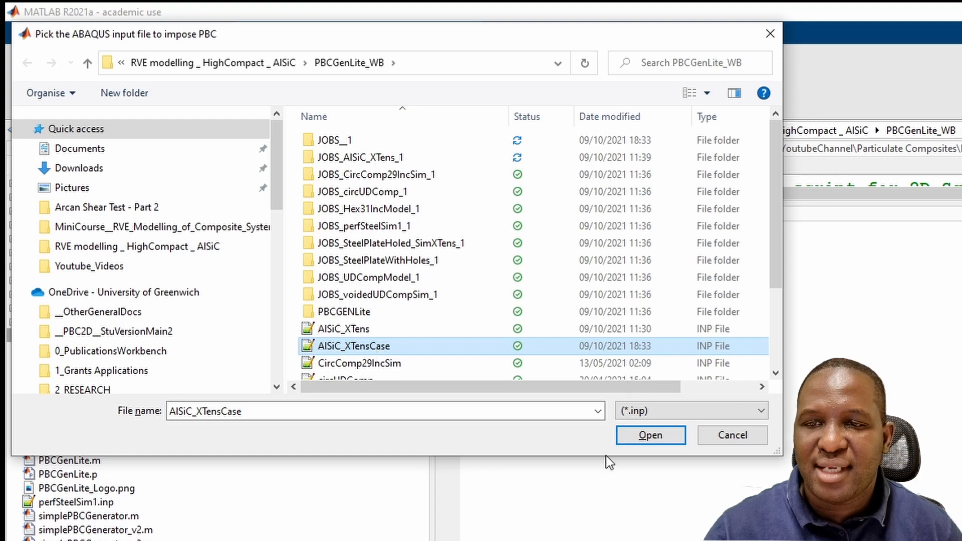
left_click_drag(595, 456, 594, 540)
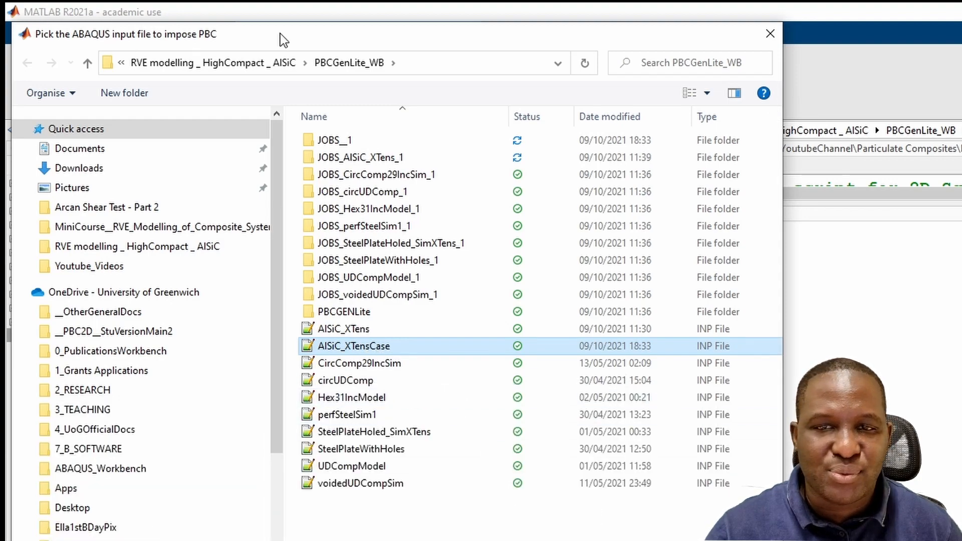
left_click_drag(280, 37, 640, 51)
double_click(745, 367)
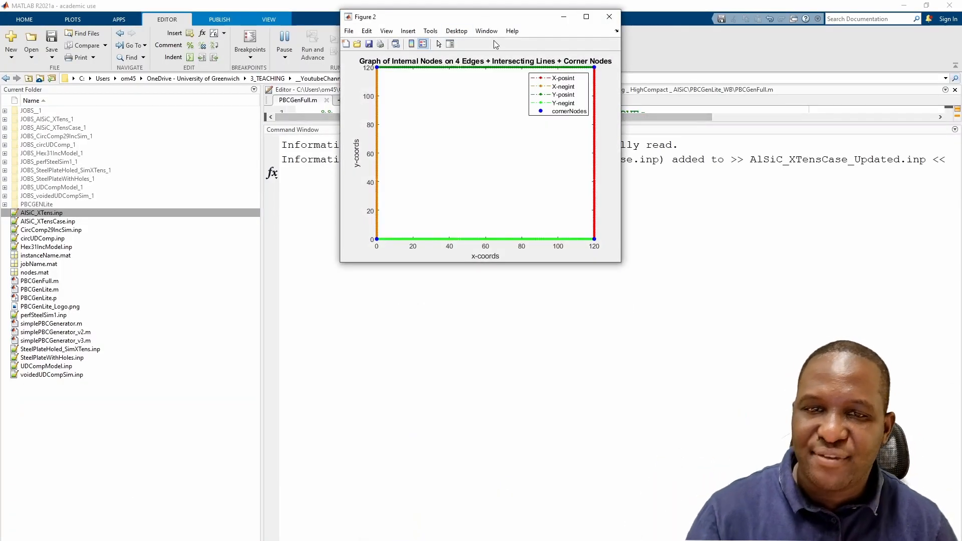
- Review the two node-plot figures showing faces, edges and corner nodes, then close them
left_click_drag(468, 17, 738, 135)
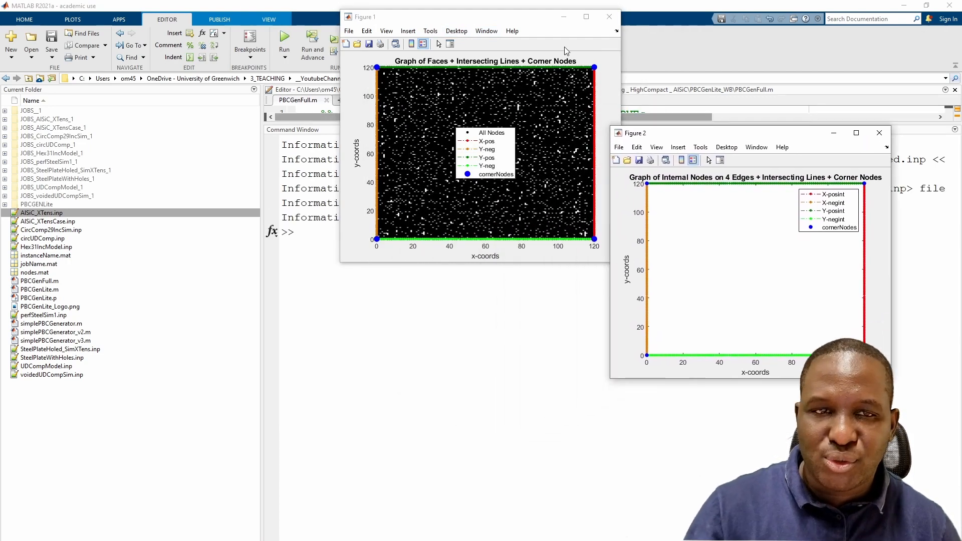
left_click_drag(436, 22, 349, 169)
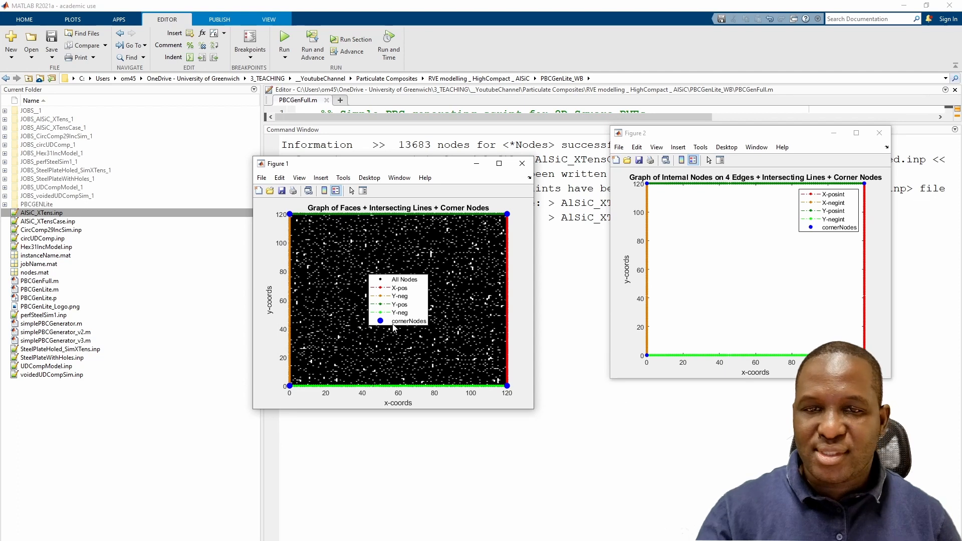
left_click(522, 164)
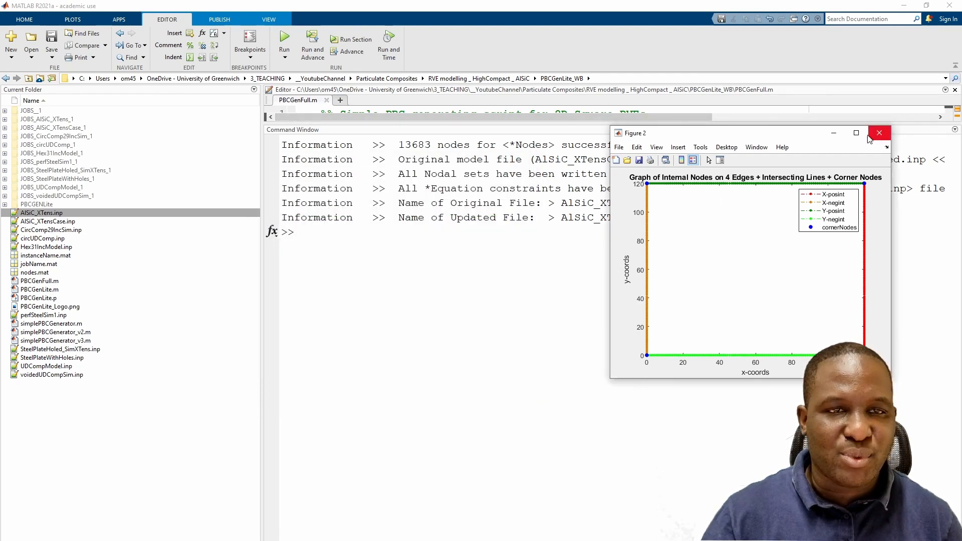
left_click_drag(758, 131, 640, 152)
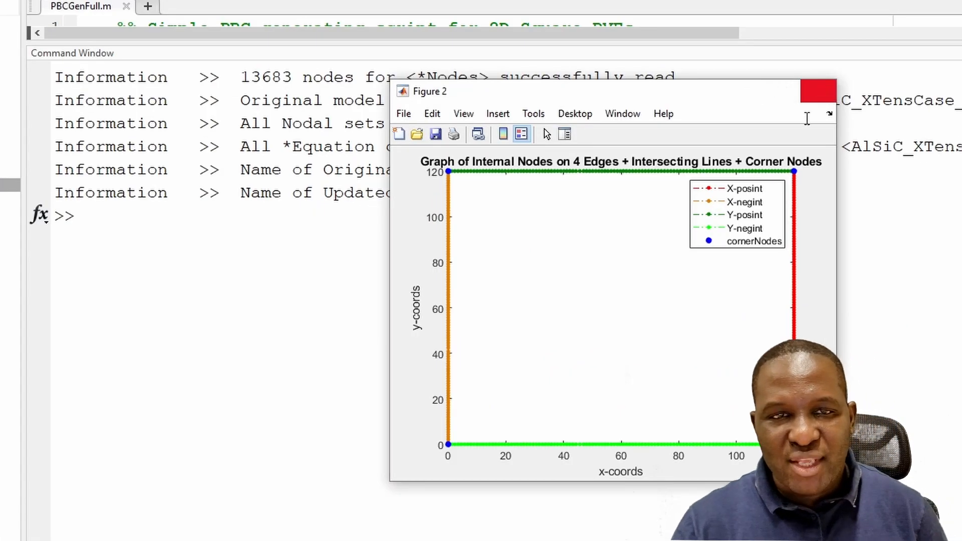
left_click(824, 94)
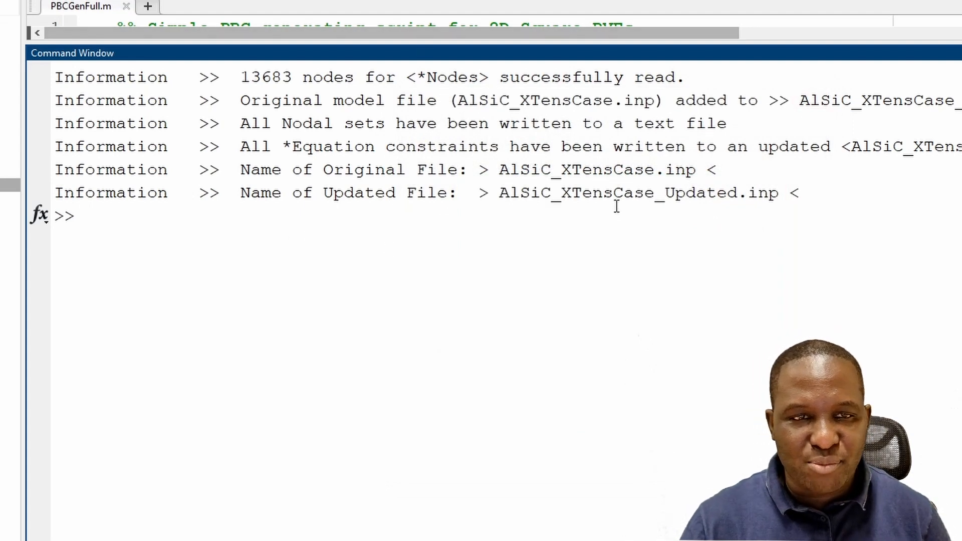
- Examine the script's output messages and the updated input file in the JOBS_AlSiC_XTensCase_1 folder
left_click_drag(499, 194, 779, 196)
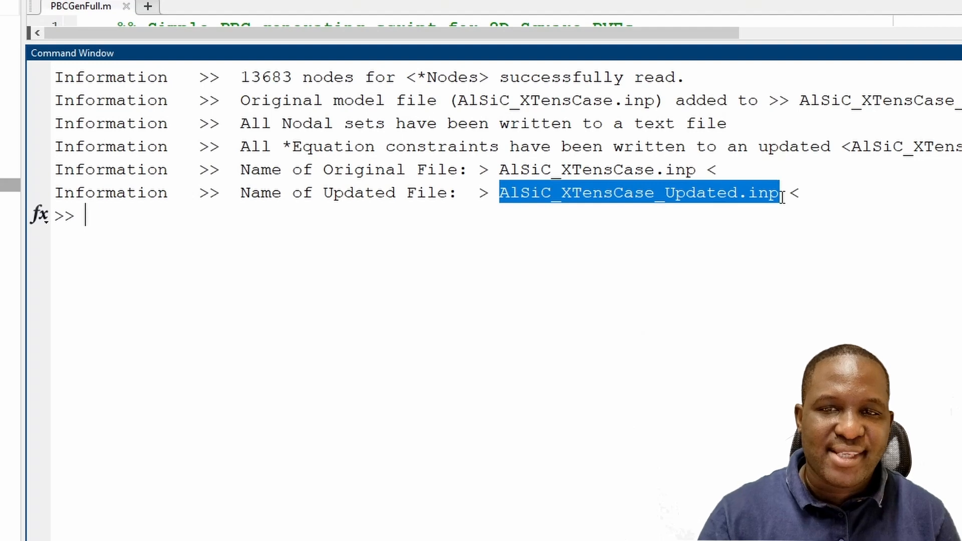
left_click_drag(295, 77, 241, 78)
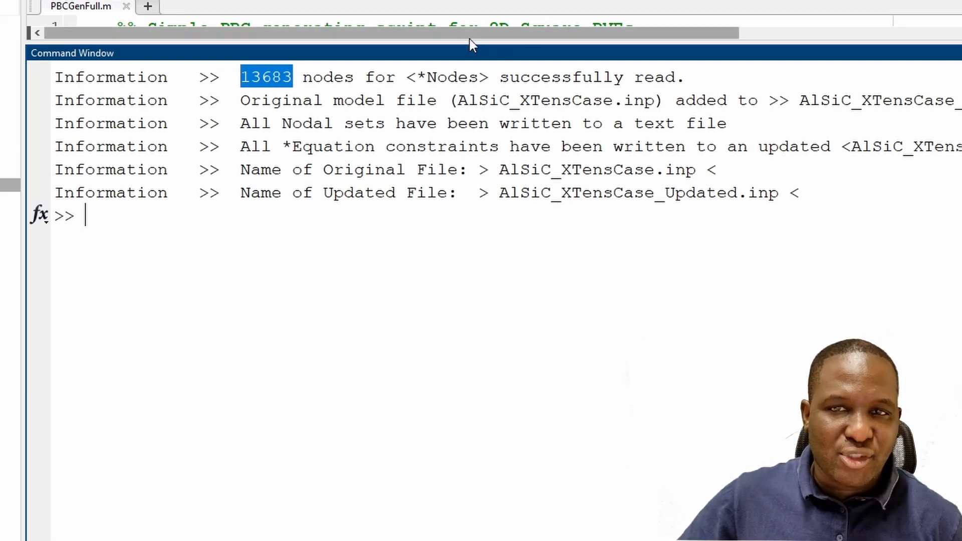
left_click_drag(455, 41, 463, 17)
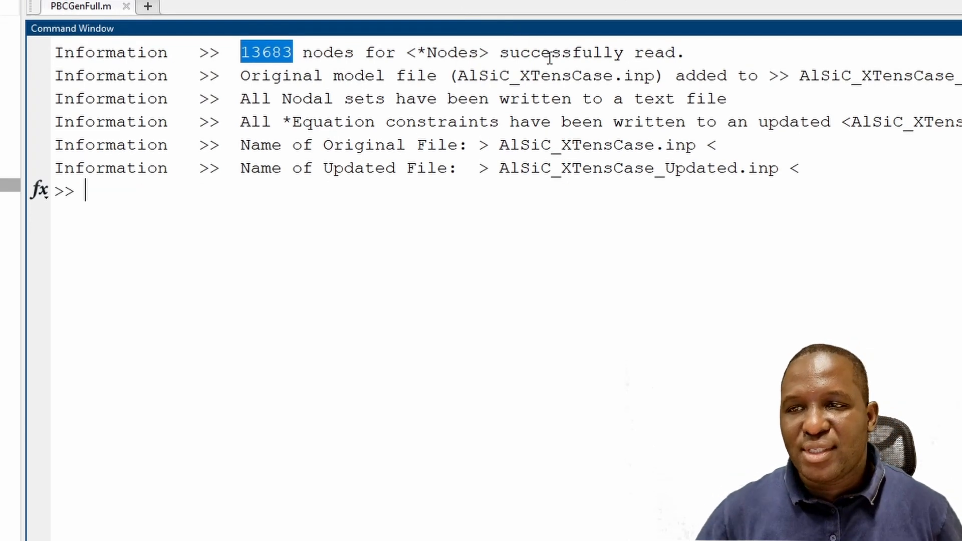
left_click(322, 227)
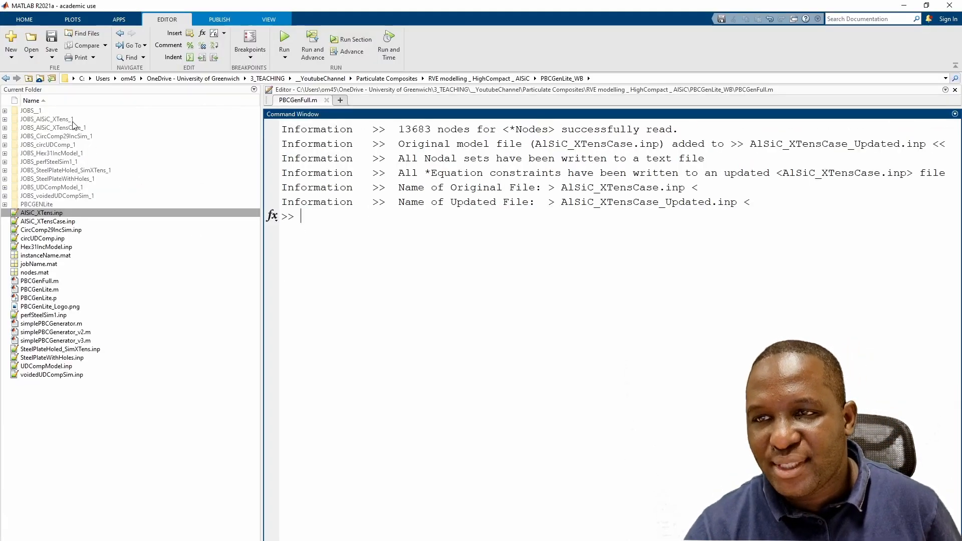
double_click(73, 129)
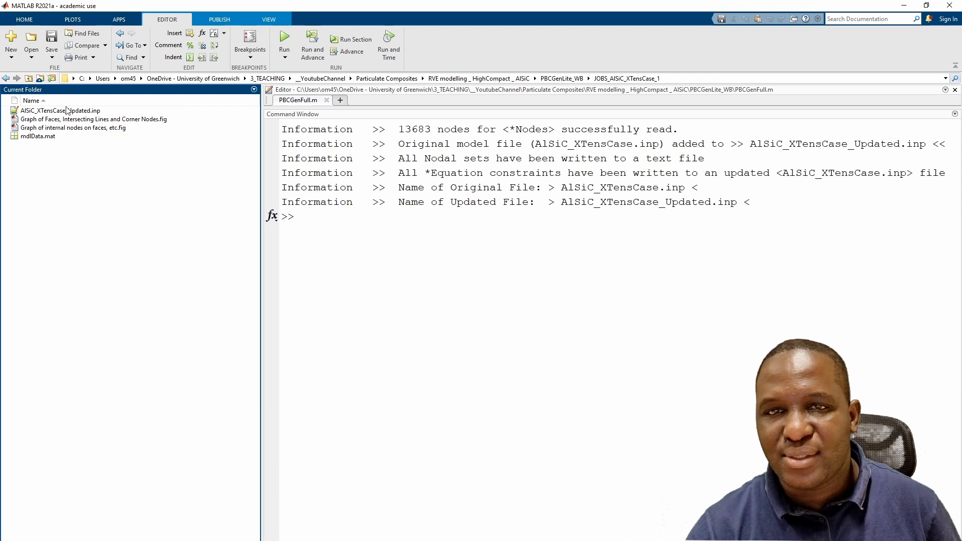
left_click(73, 111)
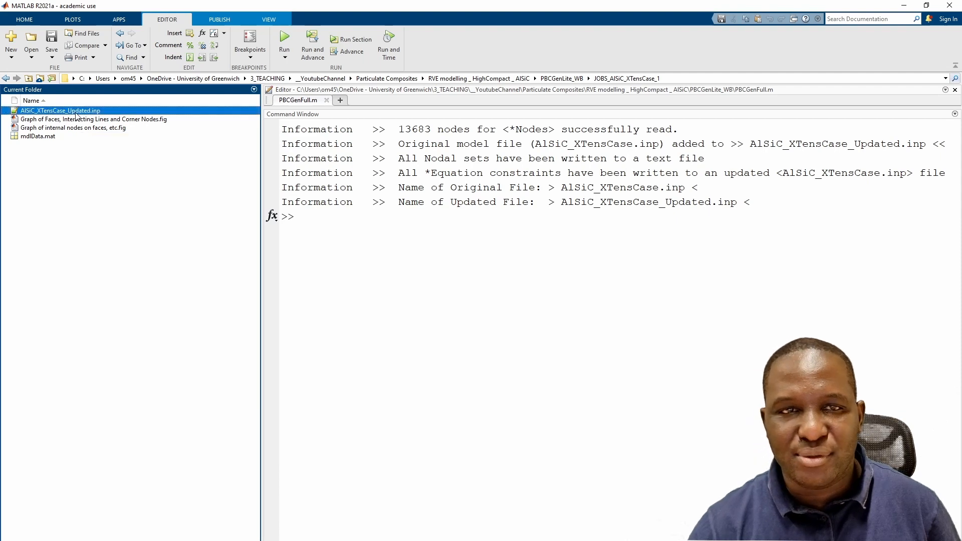
left_click(669, 79)
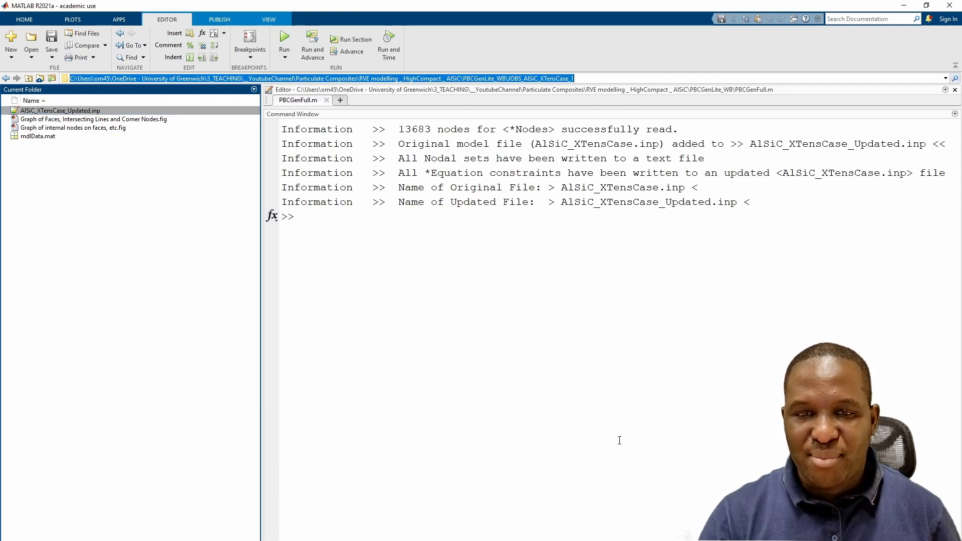
- Switch to Abaqus/CAE and add a Density behaviour with mass density 2660 to the matrix material
key("alt+Tab")
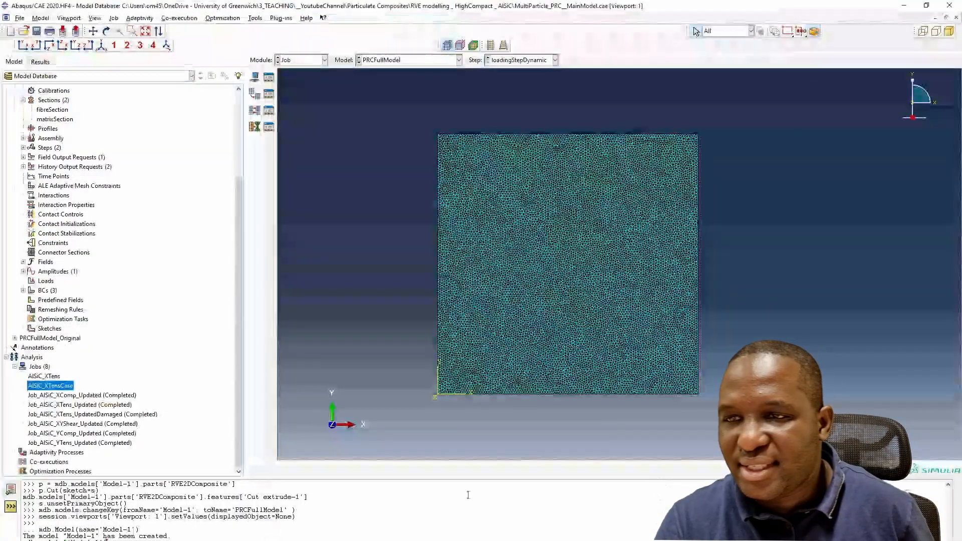
scroll(90, 286, "up", 4)
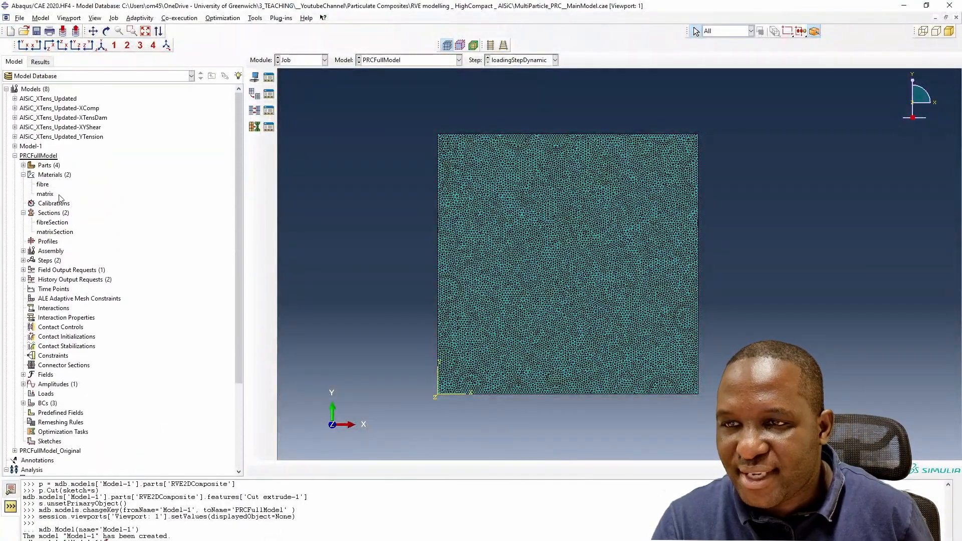
double_click(46, 195)
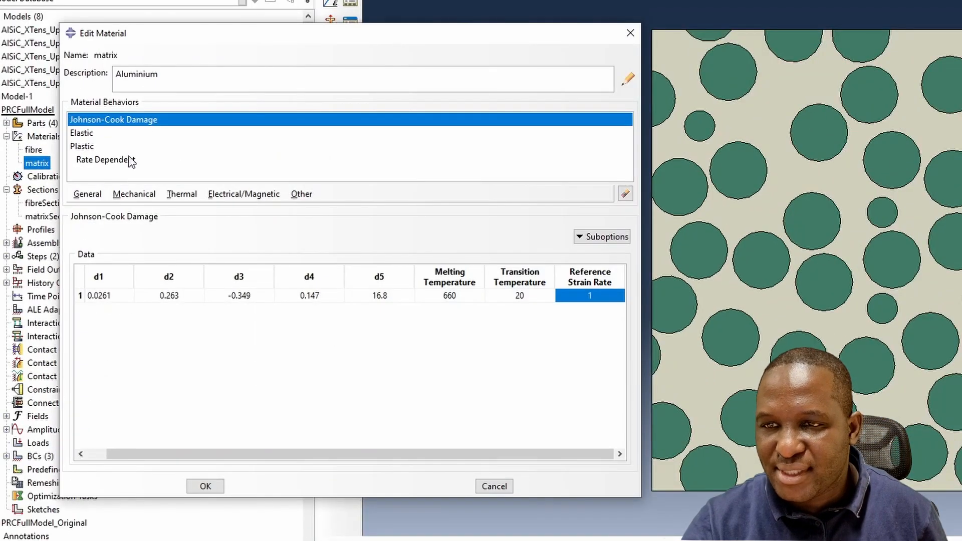
left_click(91, 196)
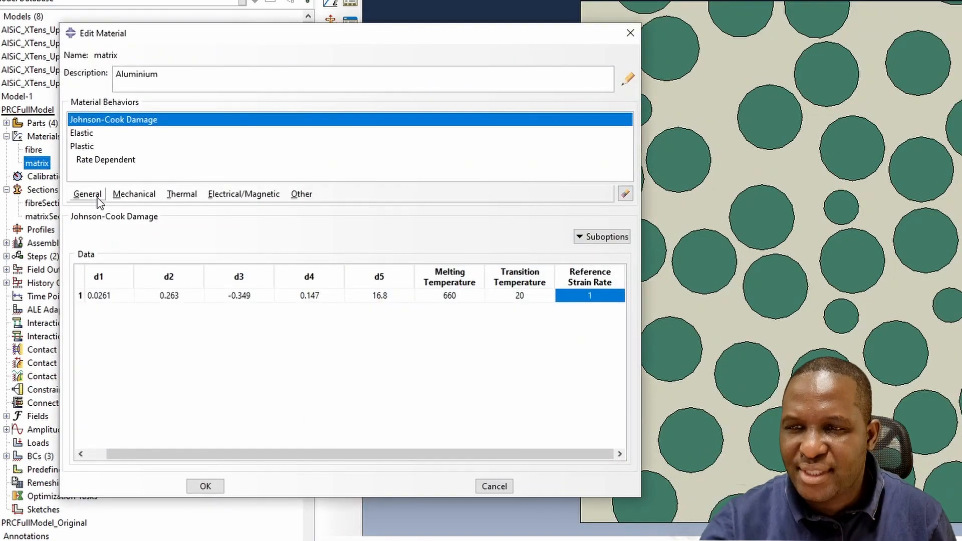
left_click(98, 197)
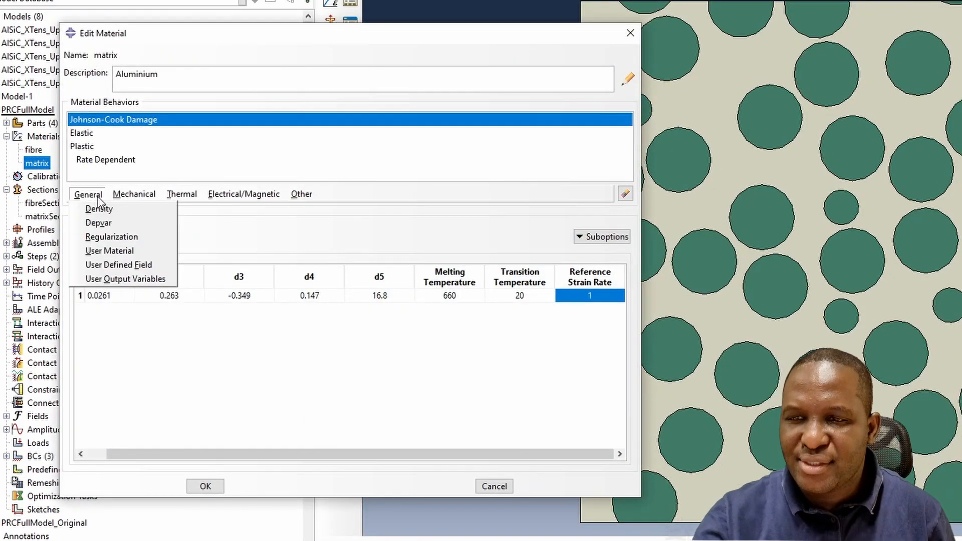
left_click(100, 209)
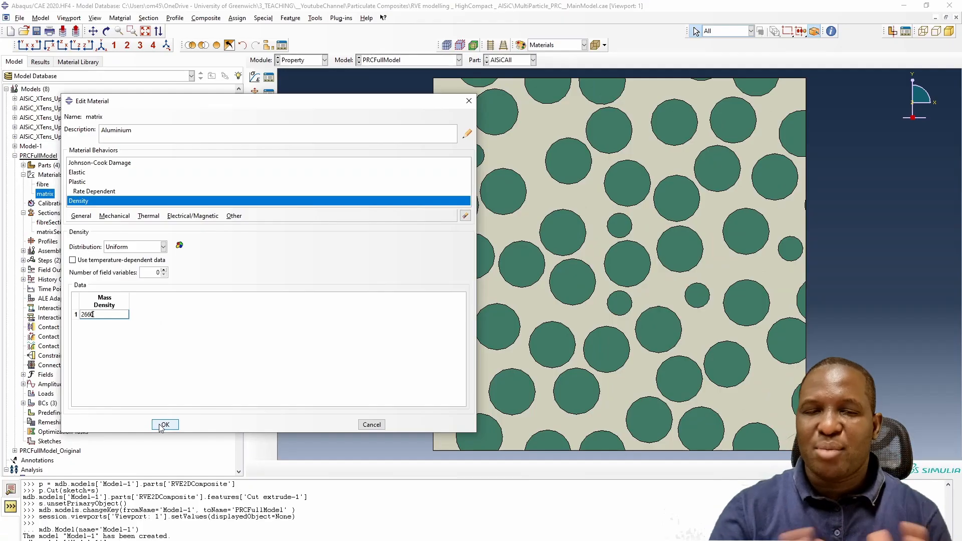
left_click(203, 485)
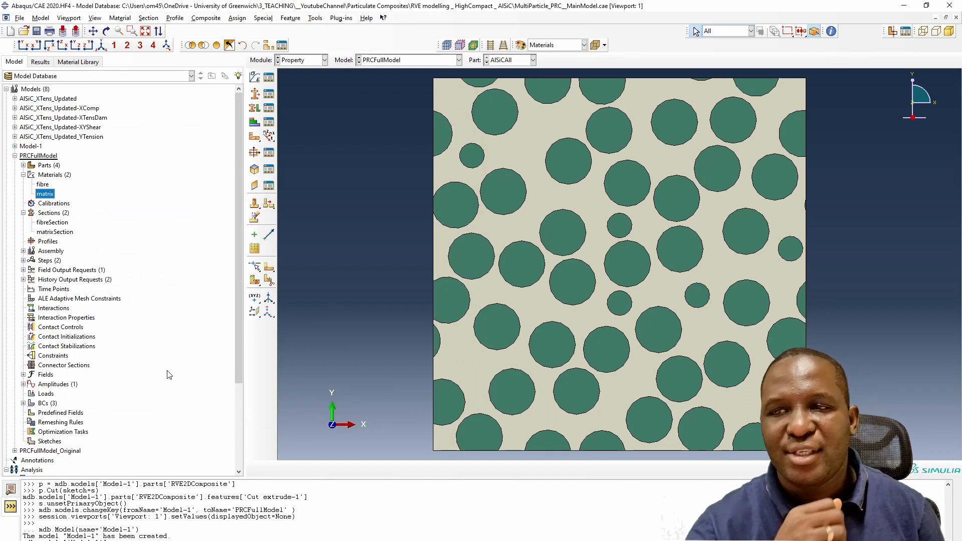
- Display the ALSICFULLMODEL part of the AlSiC_XTens_Updated-XTensDam model
left_click(15, 156)
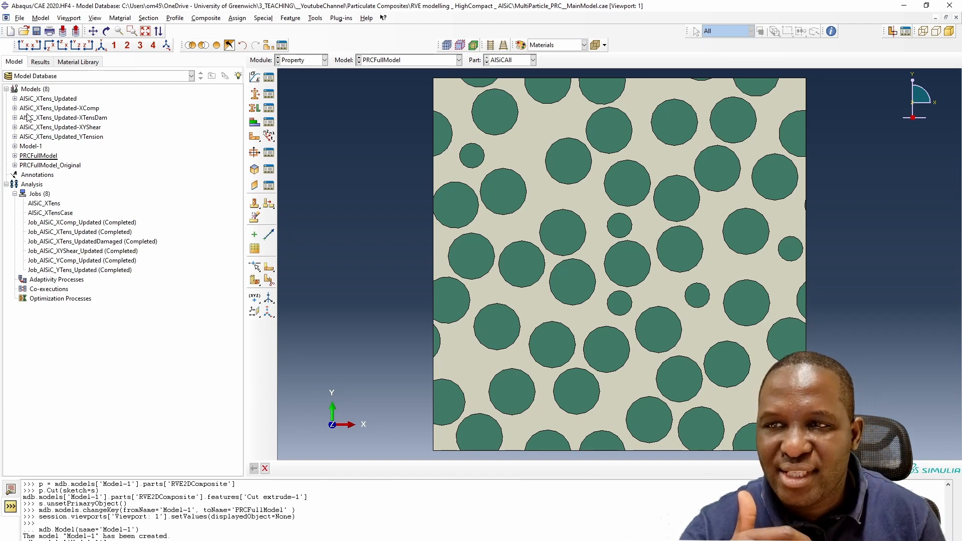
left_click(15, 117)
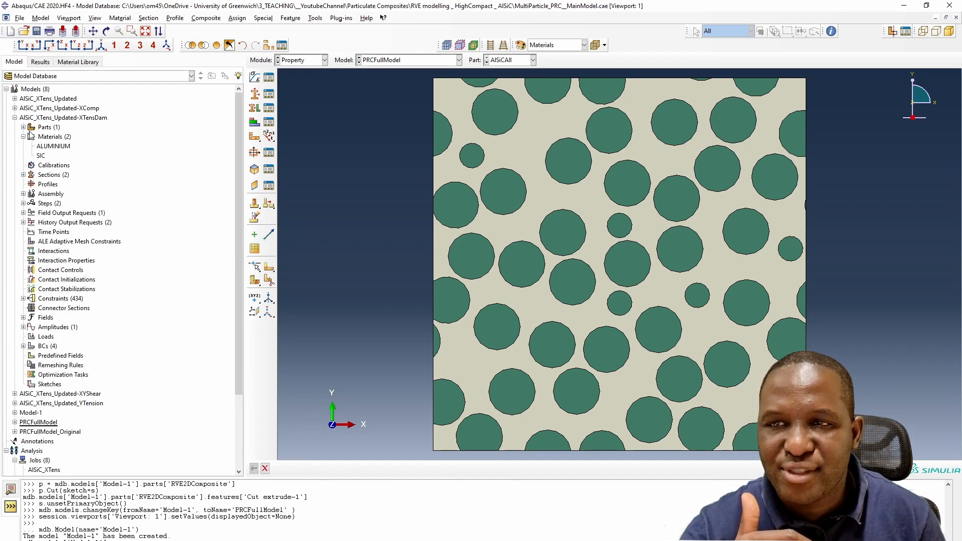
left_click(23, 127)
double_click(60, 137)
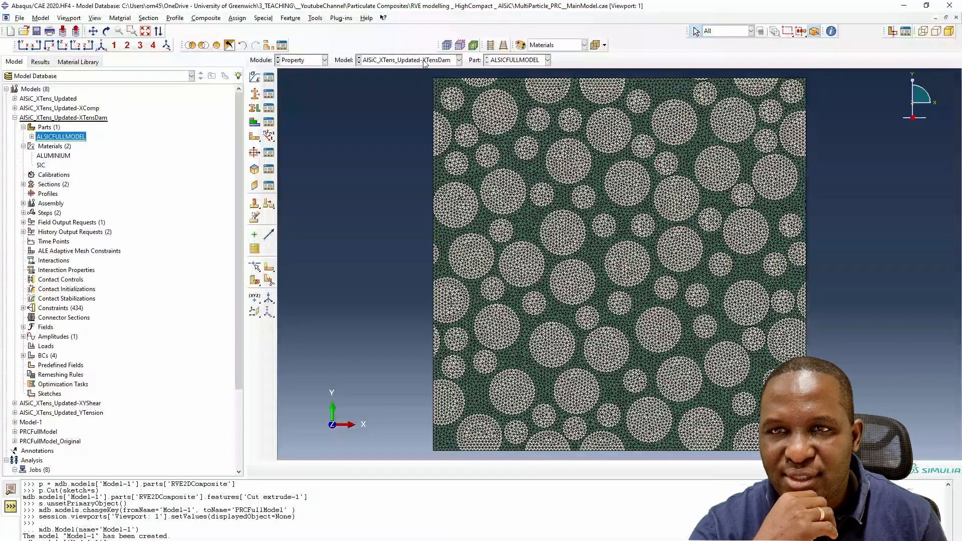
- Open the AlSiC_XTens_Updated-XTensDam results in the Visualization module and plot the contours
left_click(317, 60)
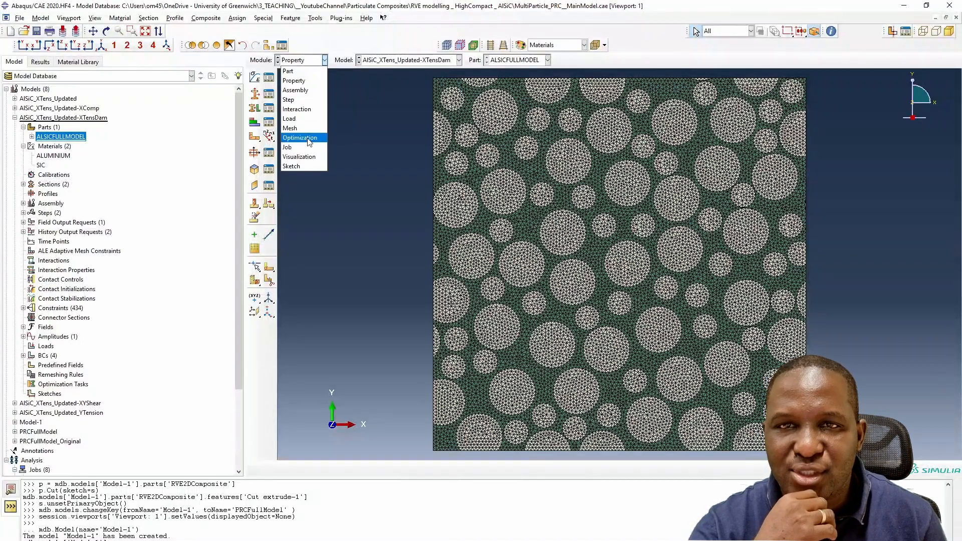
left_click(299, 159)
left_click(412, 62)
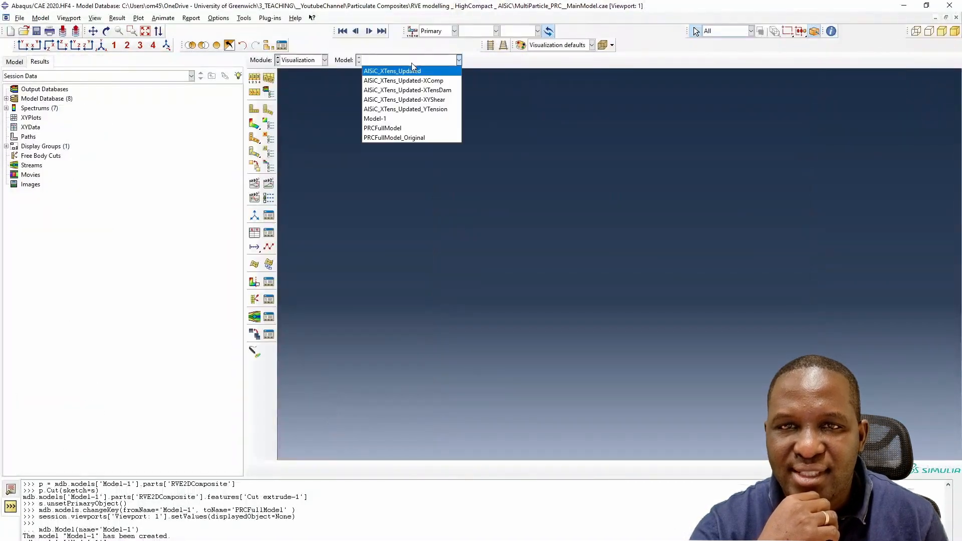
left_click(420, 90)
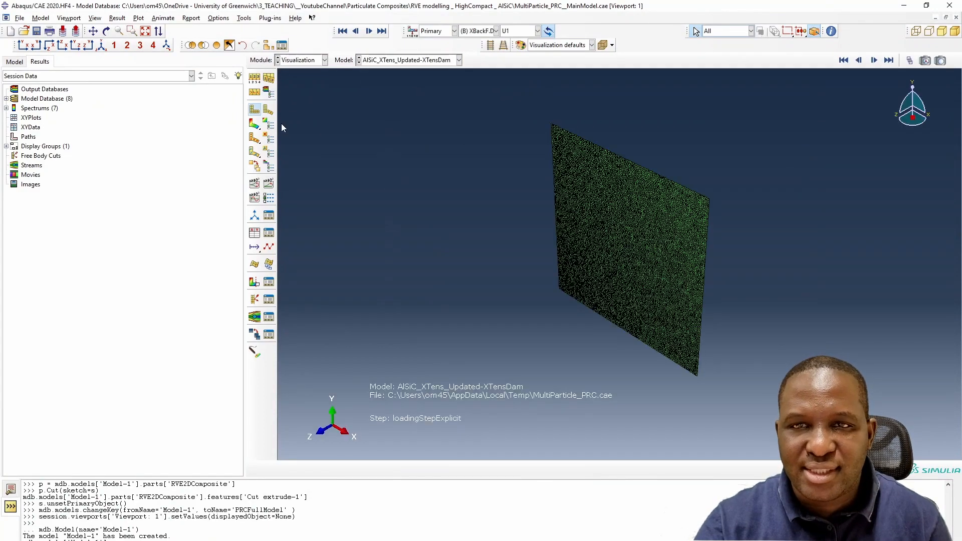
left_click(255, 125)
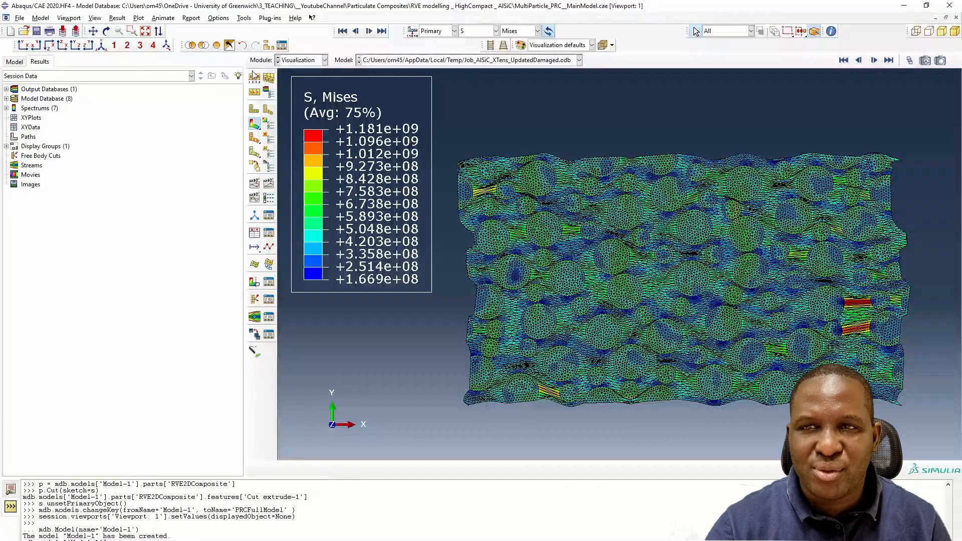
- Set the common plot options to show feature edges only
left_click(244, 18)
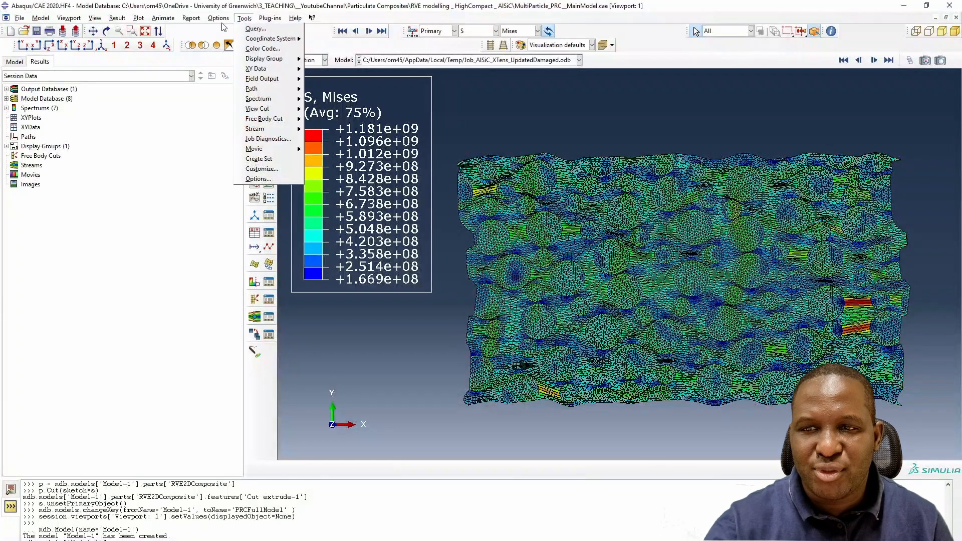
left_click(228, 28)
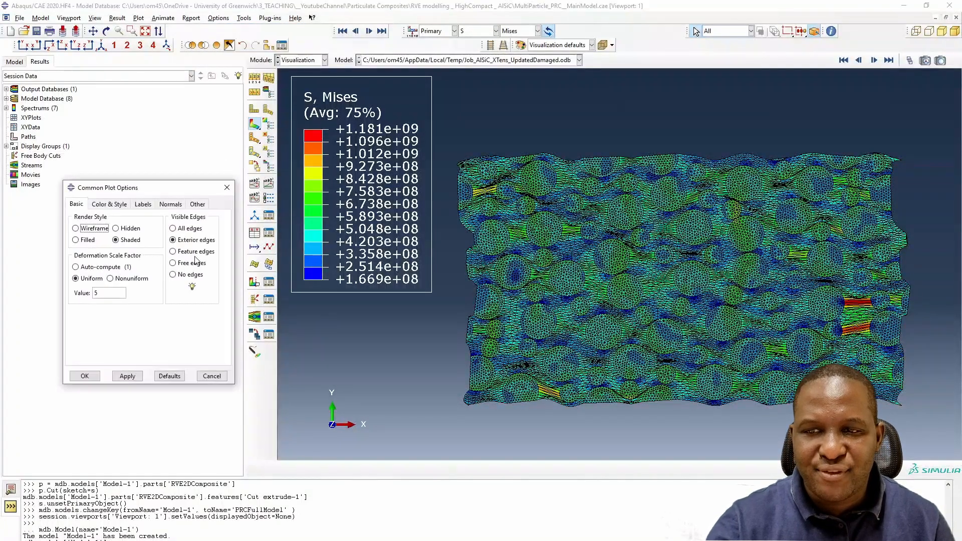
left_click(195, 252)
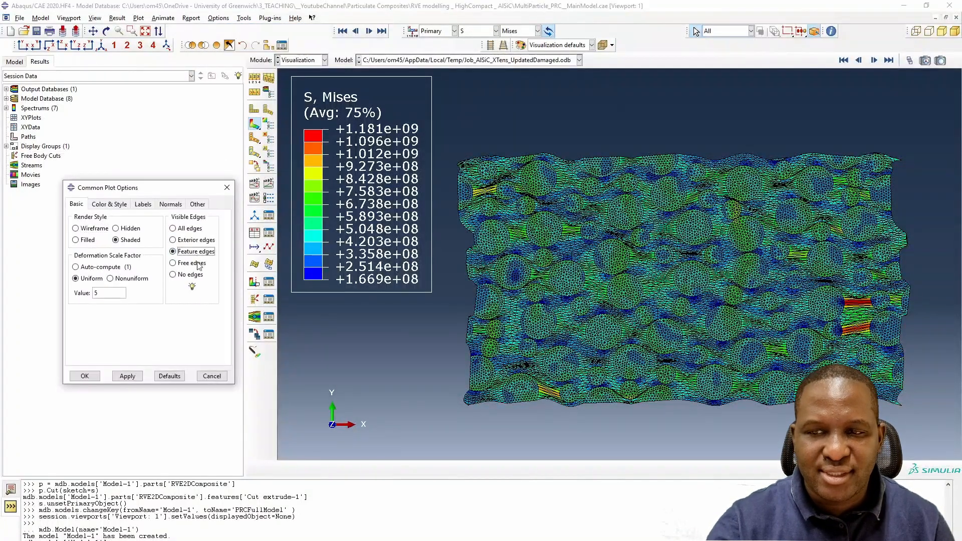
left_click(126, 376)
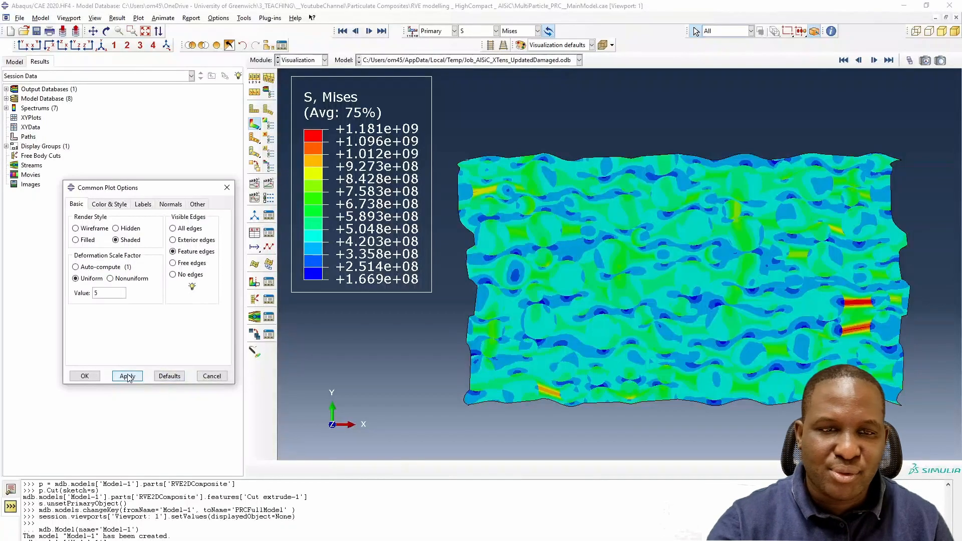
left_click(85, 376)
- Animate the results and show the maximum in-plane principal plastic strain PE at the final frame
left_click(271, 184)
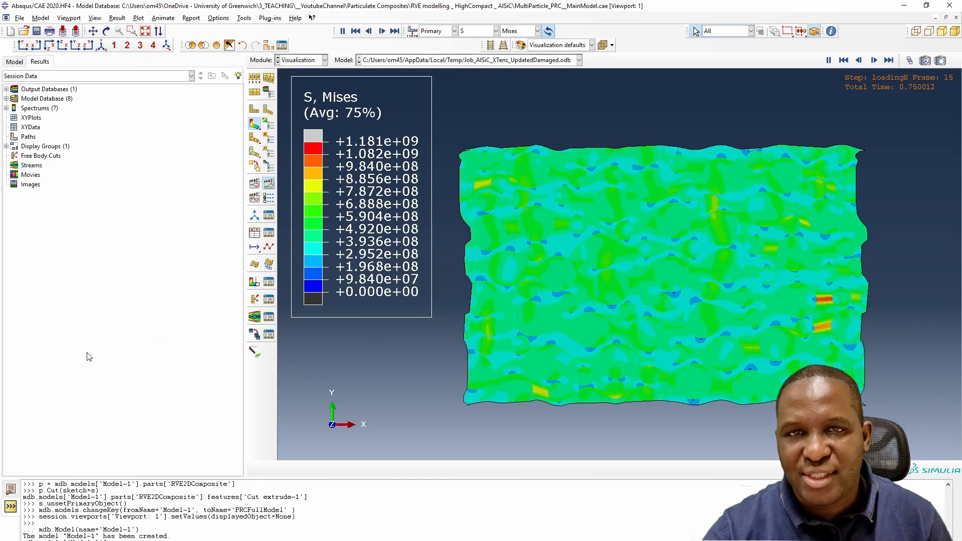
left_click(480, 32)
left_click(476, 75)
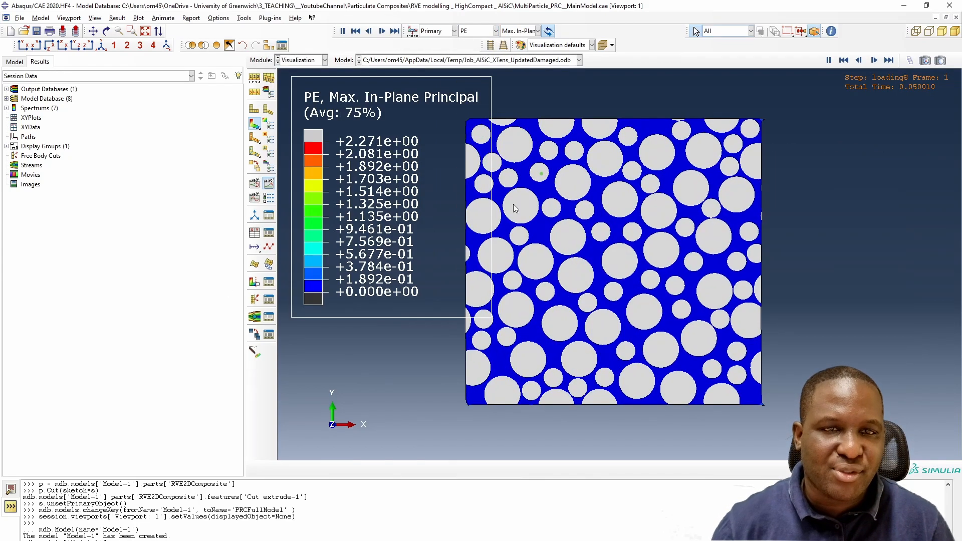
left_click(888, 62)
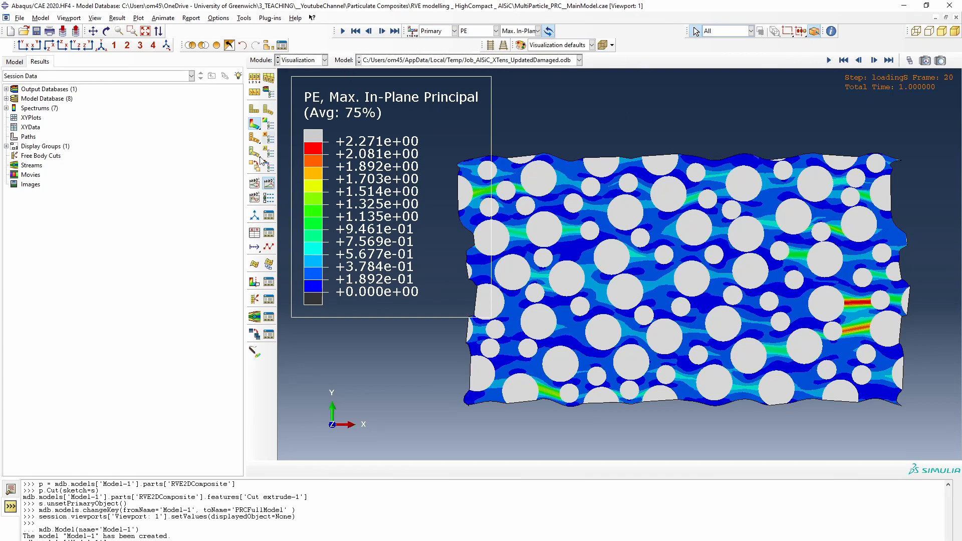
- Plot the ODB history output of coordinates, reaction forces and spatial displacements for the four REFNODES reference nodes
left_click(269, 186)
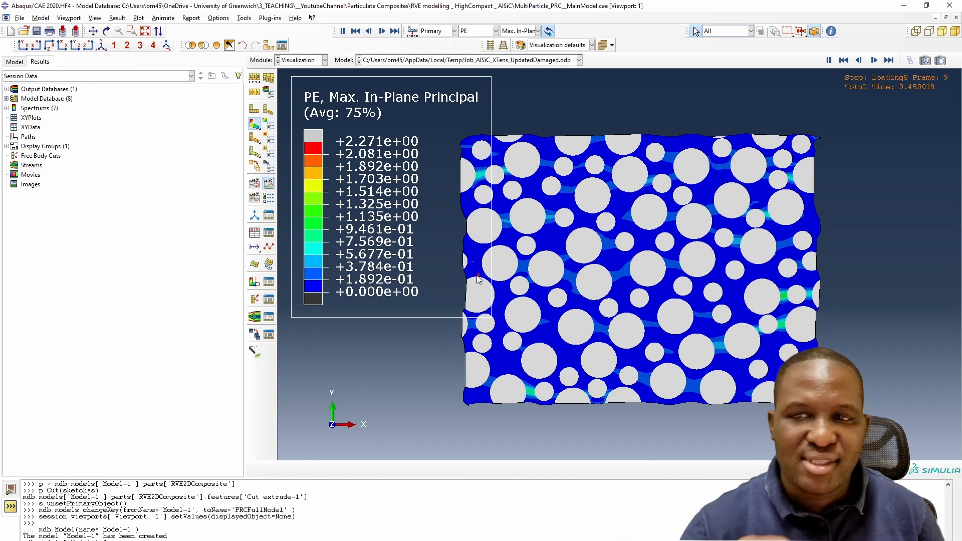
left_click(255, 233)
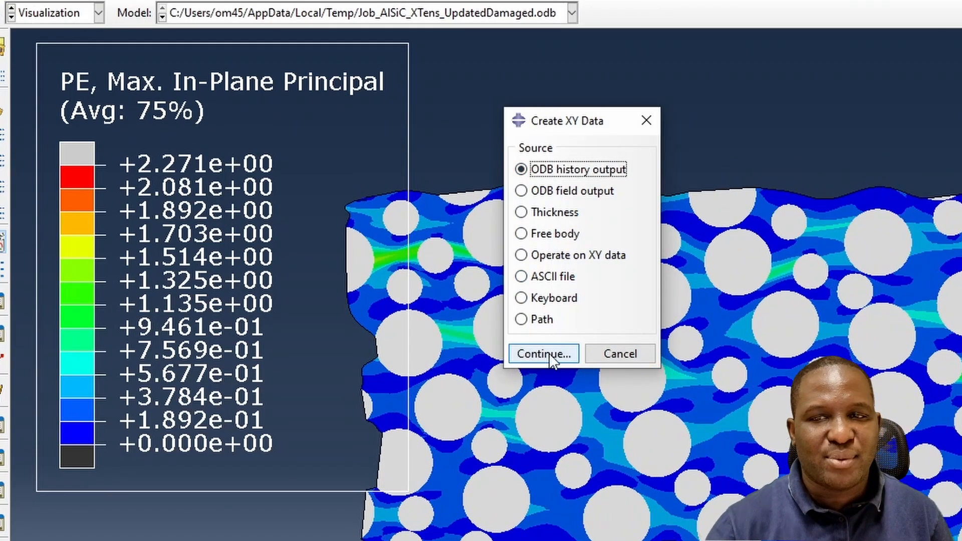
left_click(550, 359)
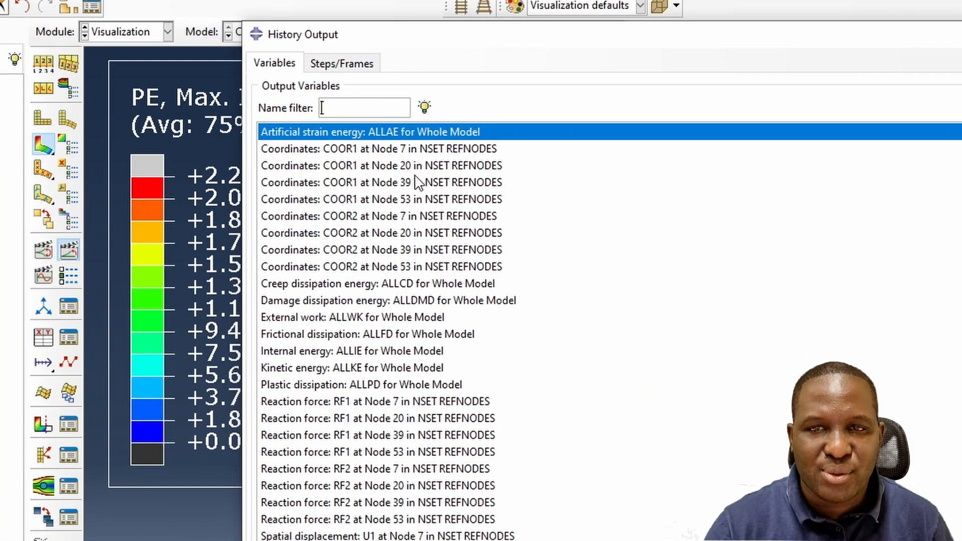
left_click_drag(408, 149, 415, 261)
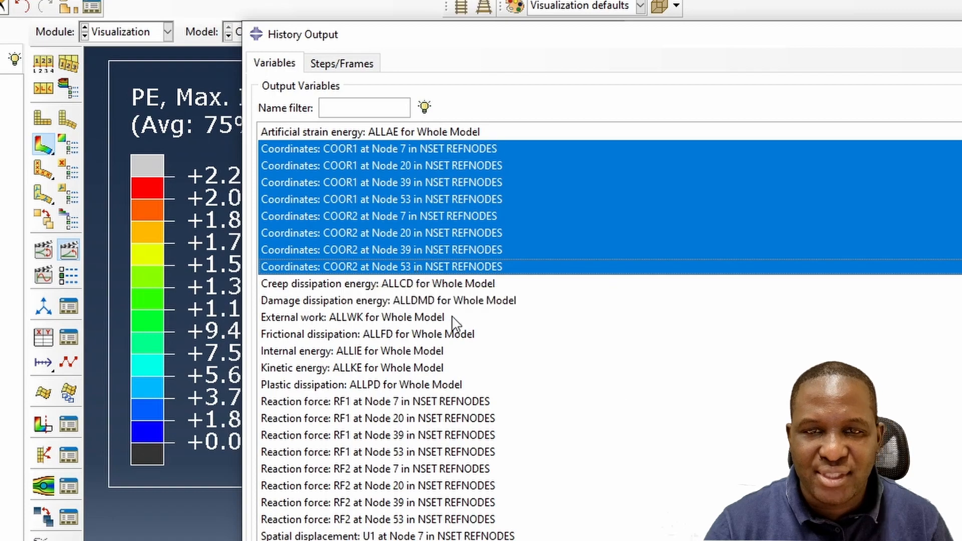
left_click(459, 401, "ctrl")
left_click_drag(461, 402, 496, 345, "ctrl")
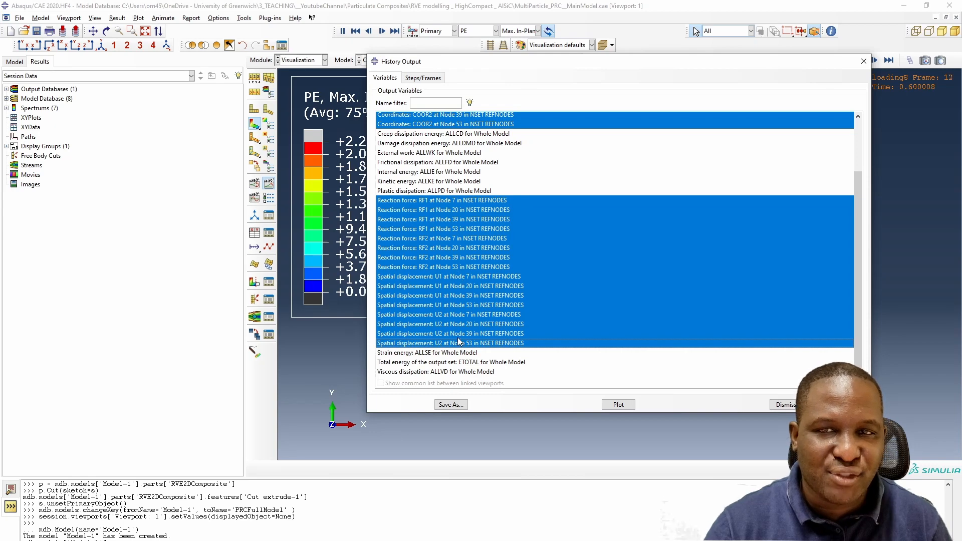
scroll(451, 259, "up", 2)
scroll(454, 258, "up", 1)
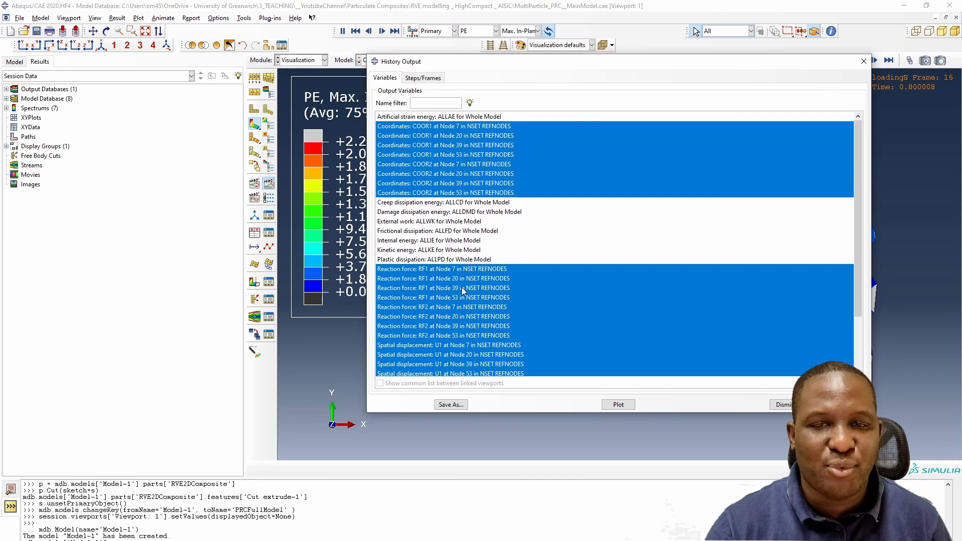
left_click(621, 404)
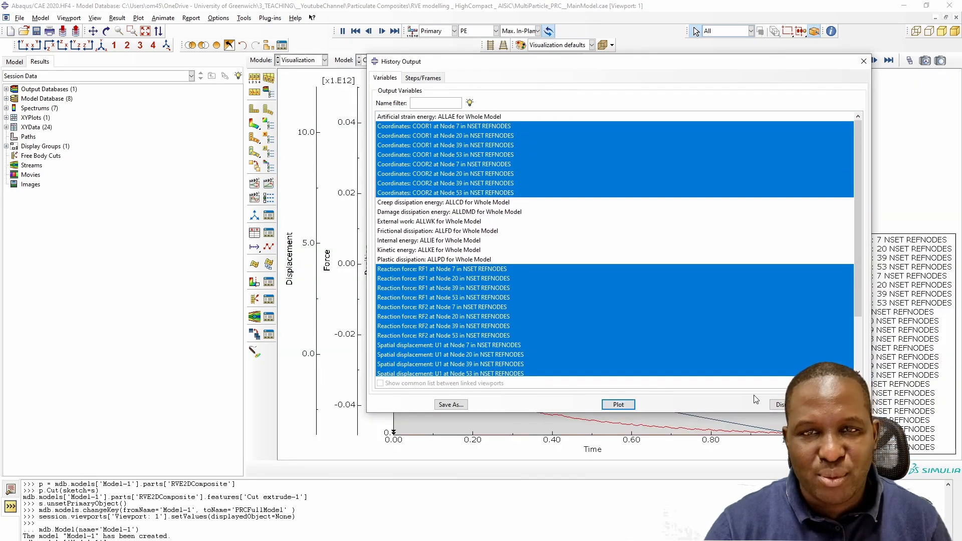
left_click(781, 405)
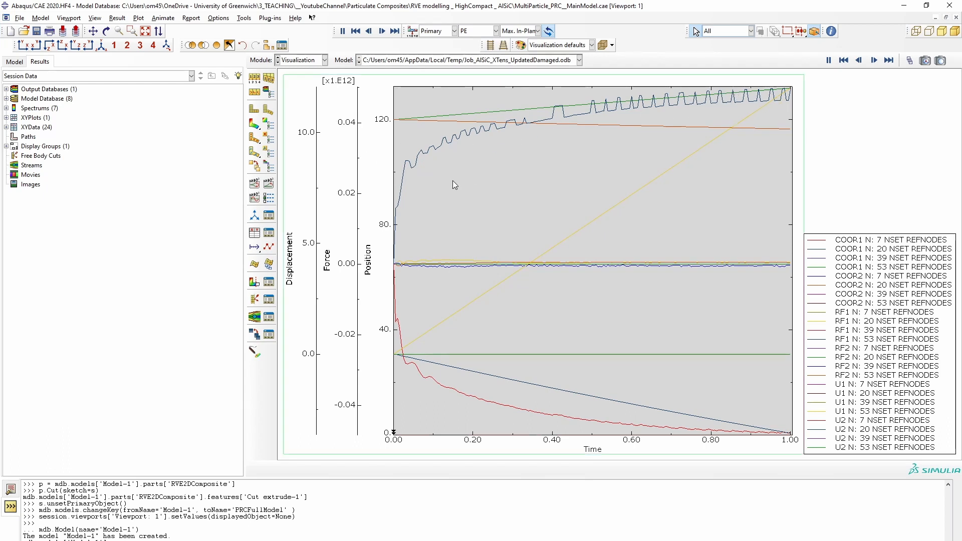
- Export the XY data to Microsoft Excel with the Excel Utilities plug-in
left_click(244, 18)
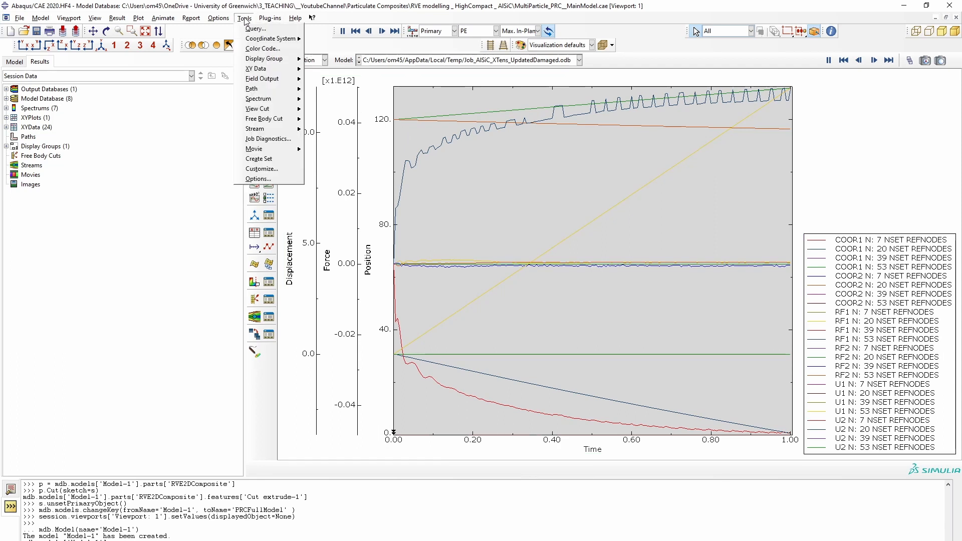
mouse_move(271, 19)
mouse_move(287, 61)
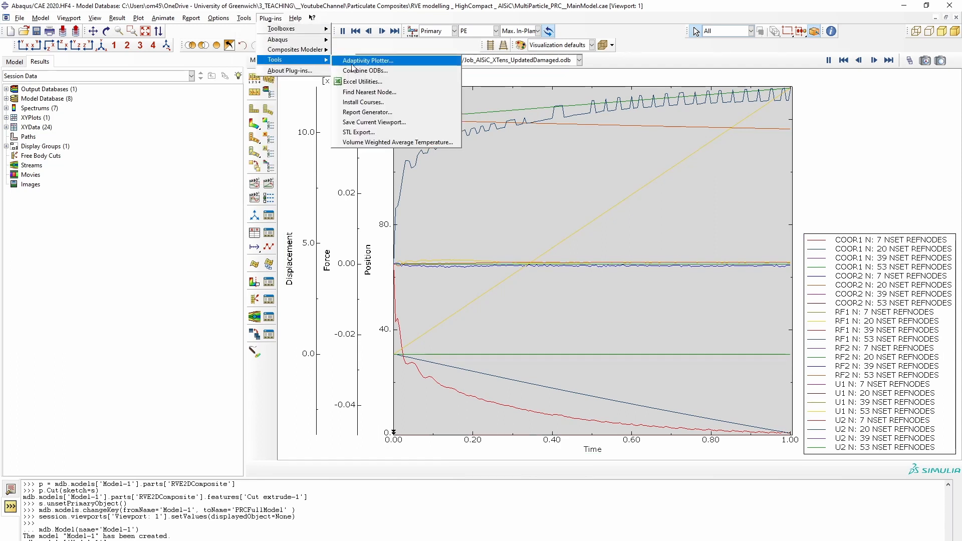
left_click(373, 82)
left_click(375, 194)
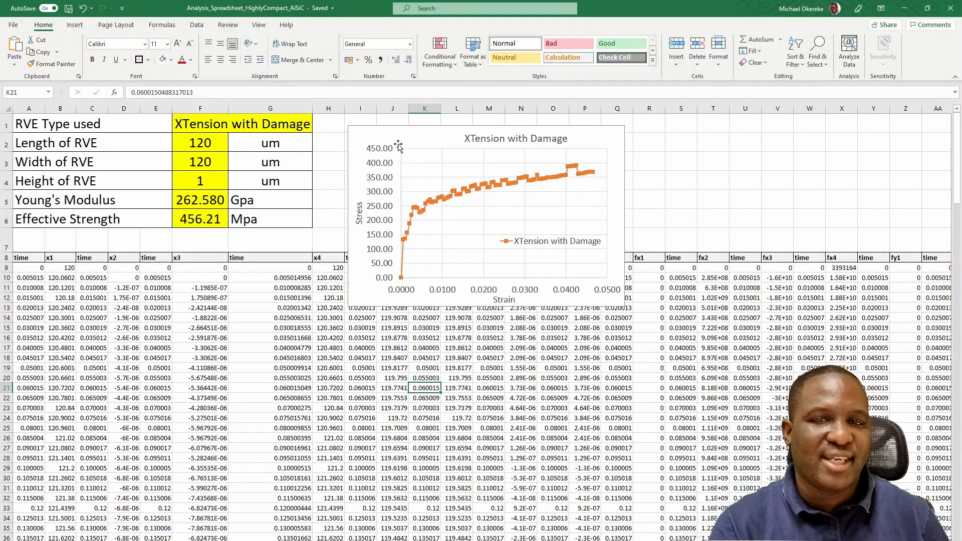
- Move the stress-strain chart aside and inspect the FORCE, STRAIN and STRESS formulas in columns AW to AY
left_click_drag(398, 145, 468, 168)
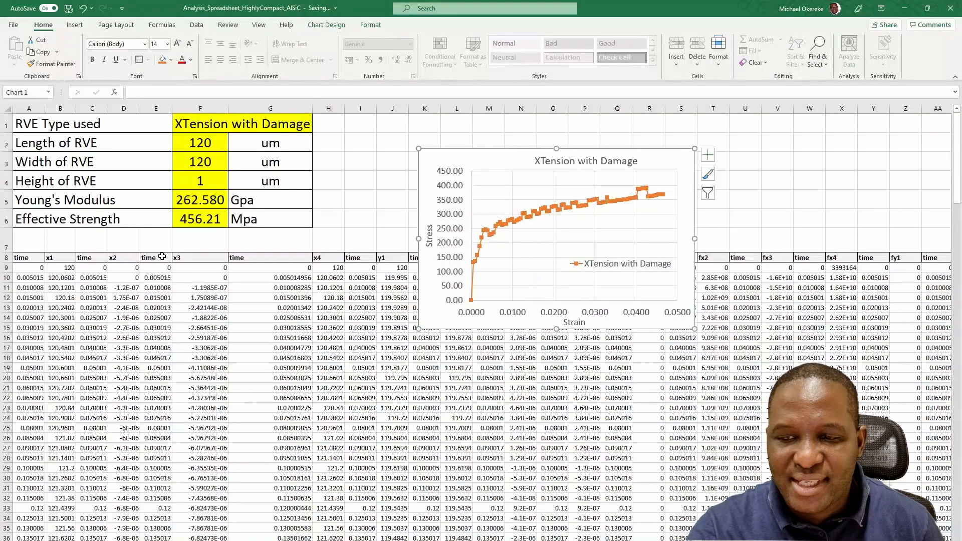
left_click(17, 269)
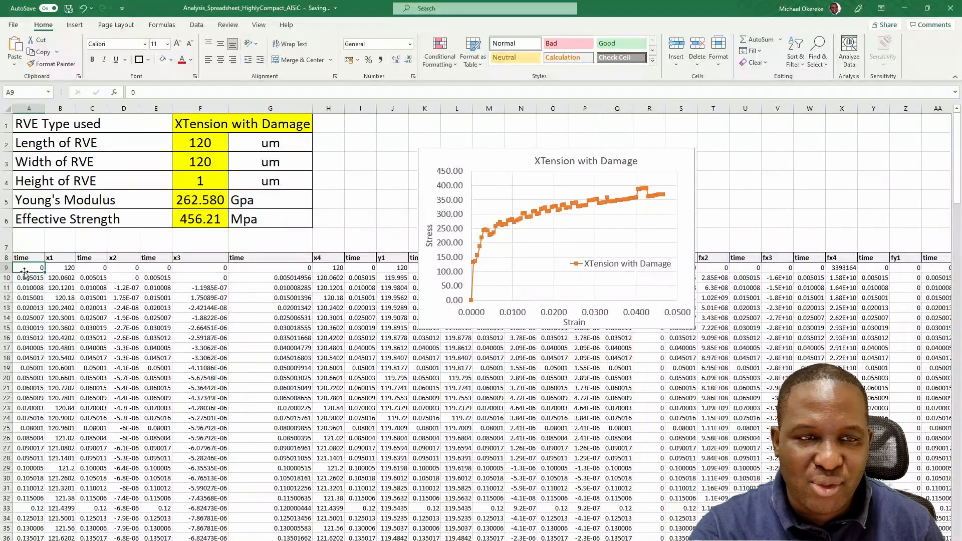
left_click_drag(26, 266, 664, 155)
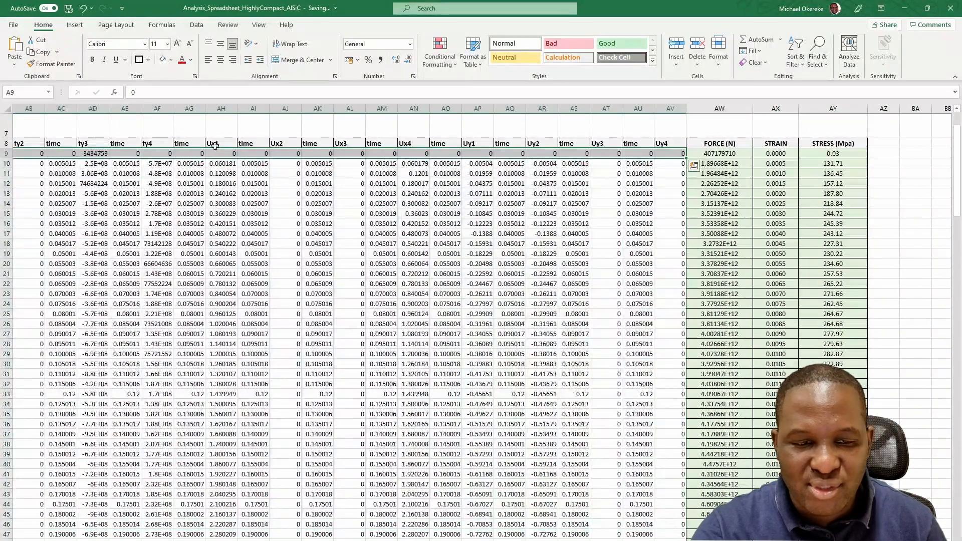
scroll(481, 323, "left", 10)
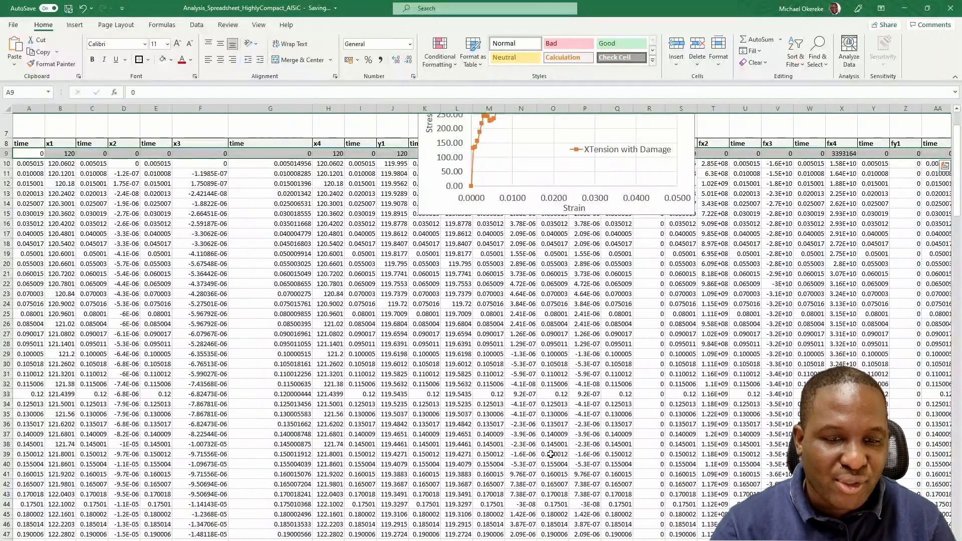
scroll(655, 184, "right", 10)
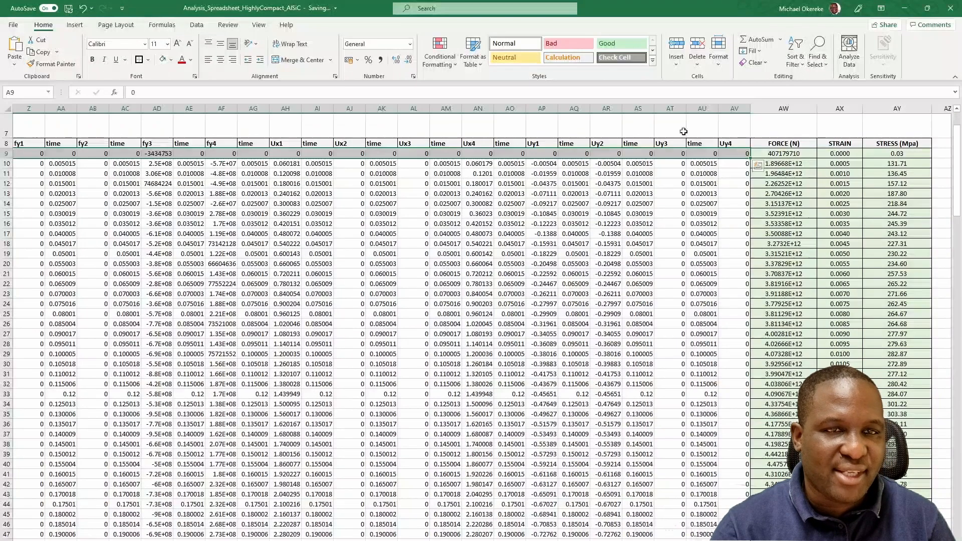
left_click(785, 153)
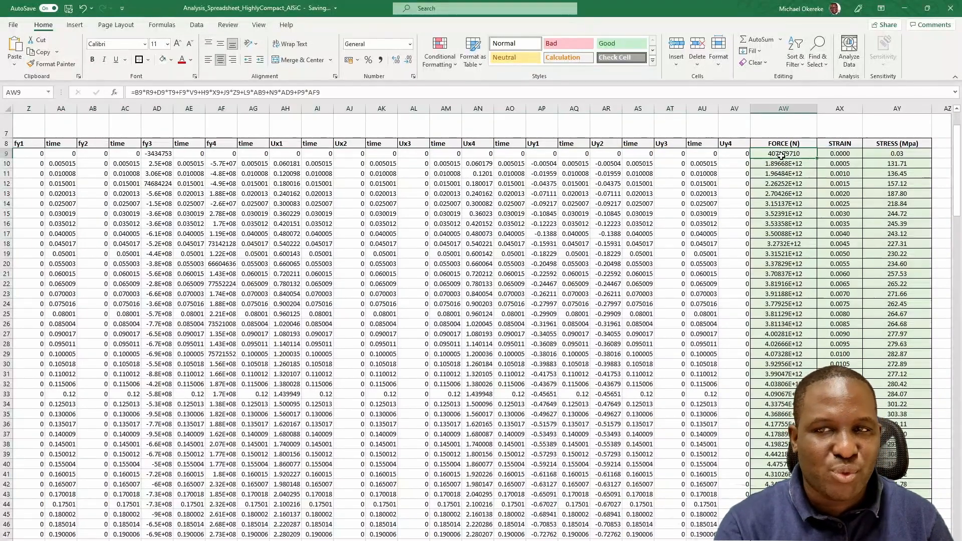
left_click(276, 95)
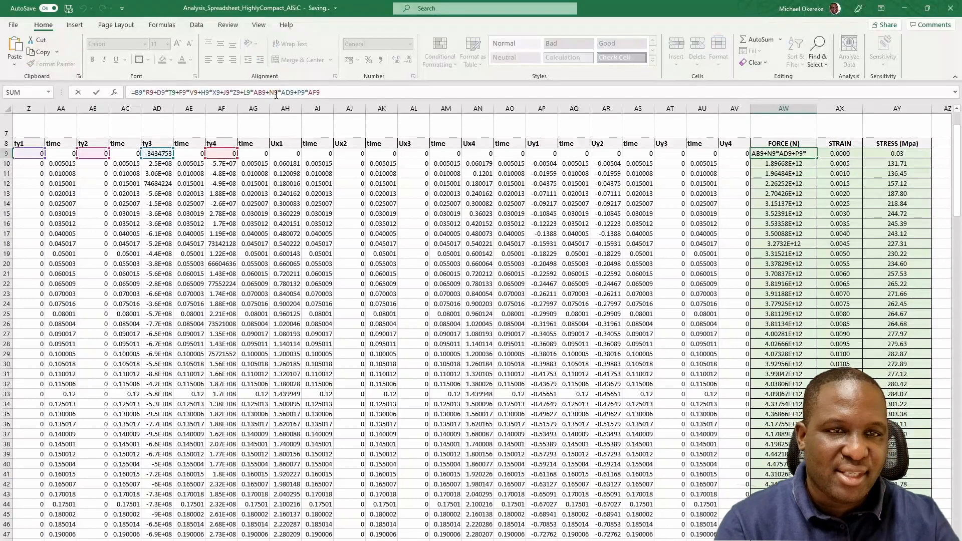
key("Return")
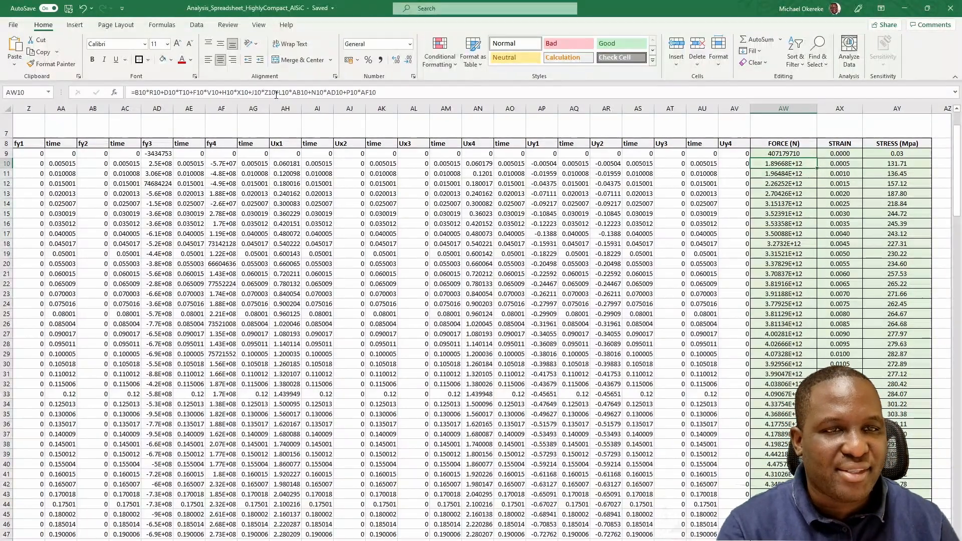
left_click(839, 155)
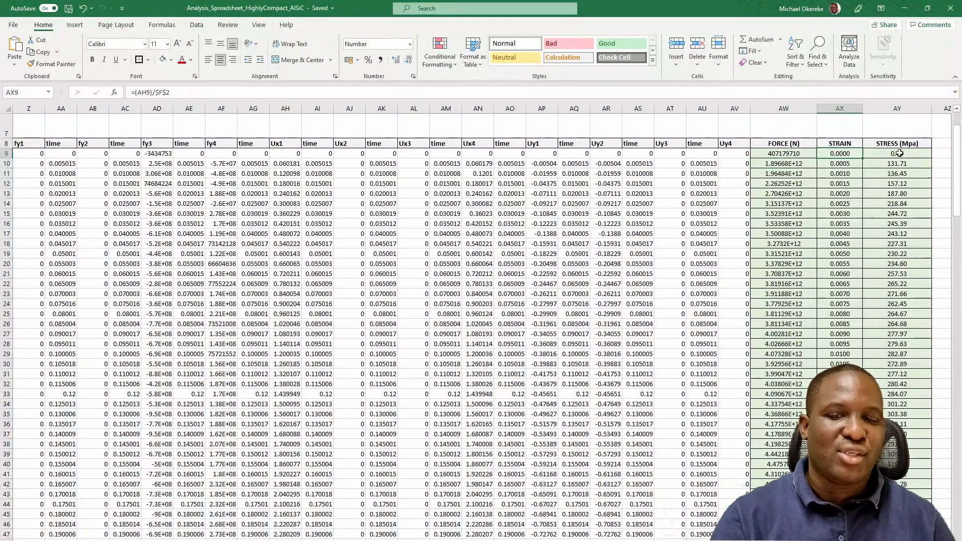
left_click(899, 153)
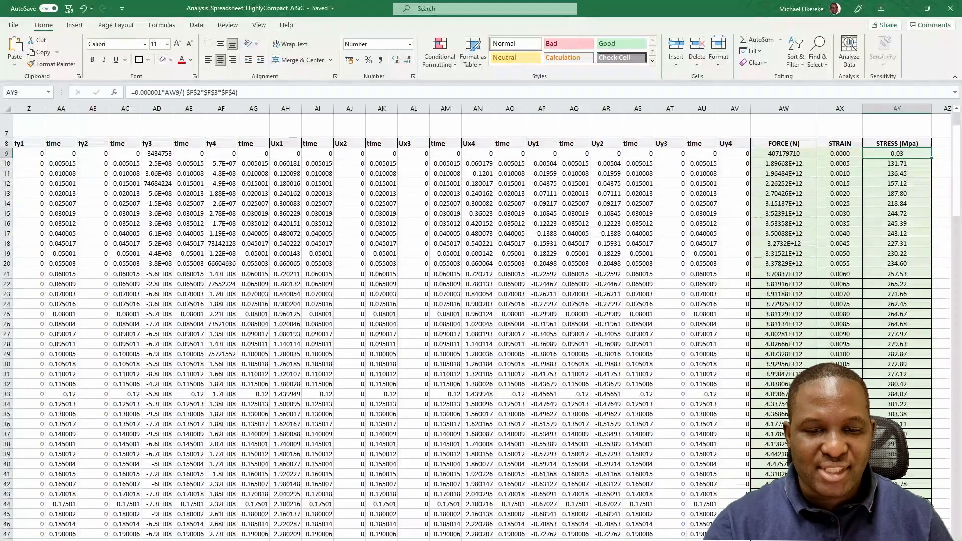
- Review the effective properties comparison table and the comparison stress-strain chart
scroll(481, 320, "left", 10)
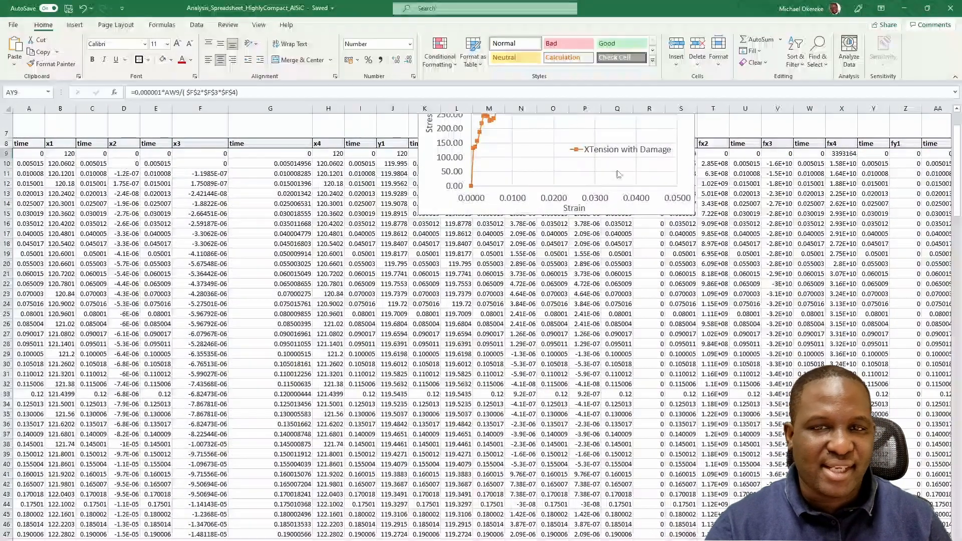
left_click_drag(420, 199, 418, 306)
scroll(423, 191, "up", 2)
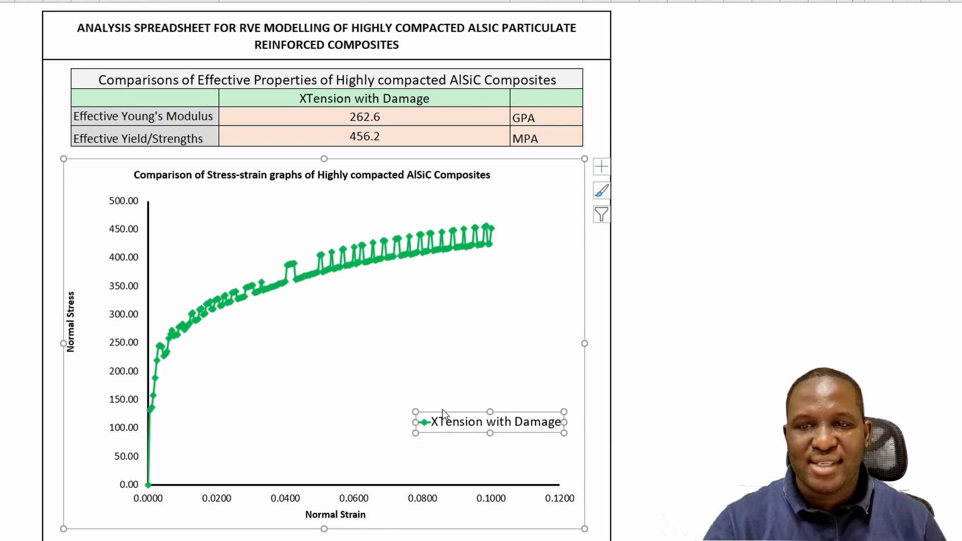
left_click(458, 425)
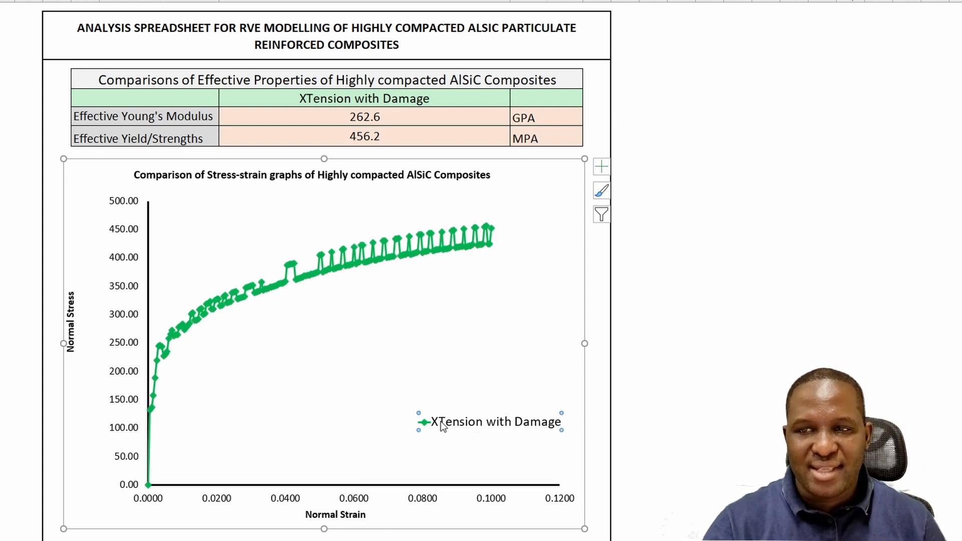
left_click(395, 116)
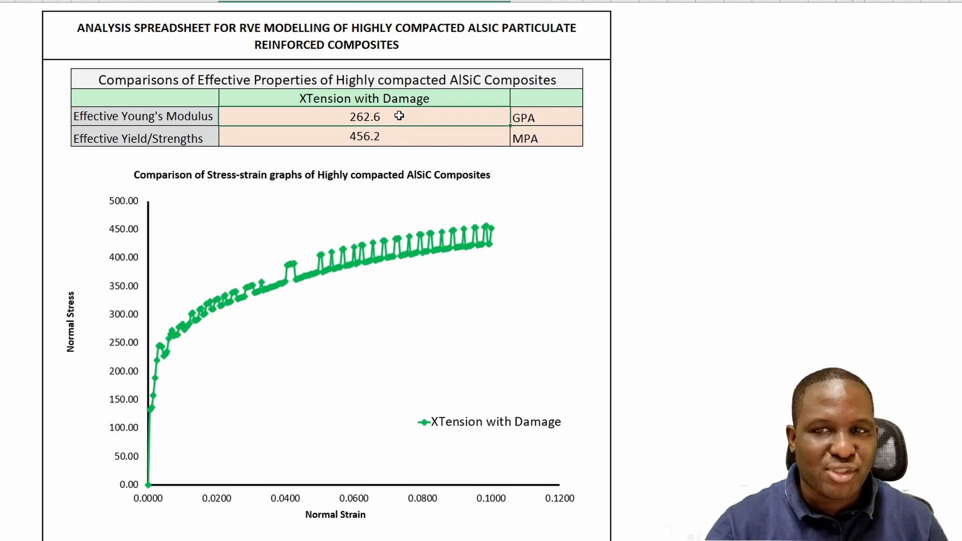